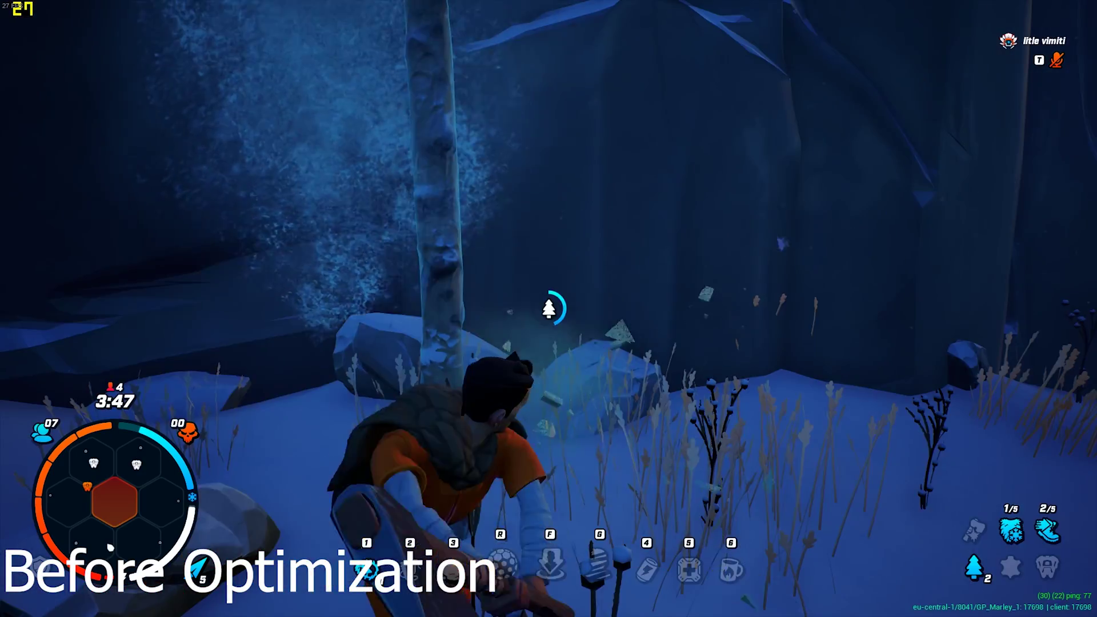
key(Tab)
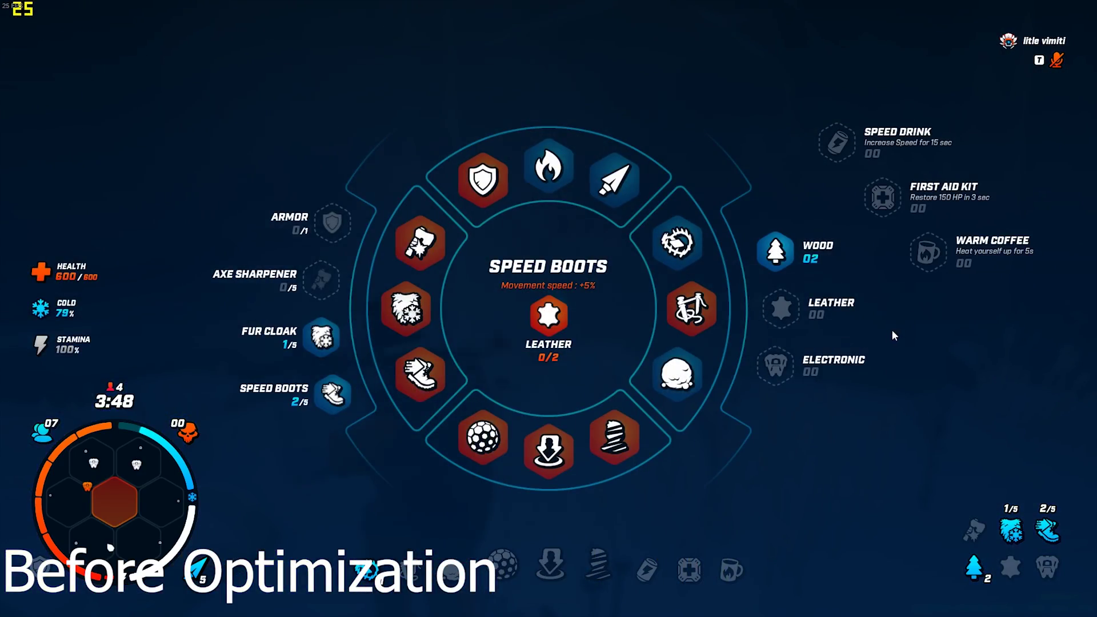
click(677, 375)
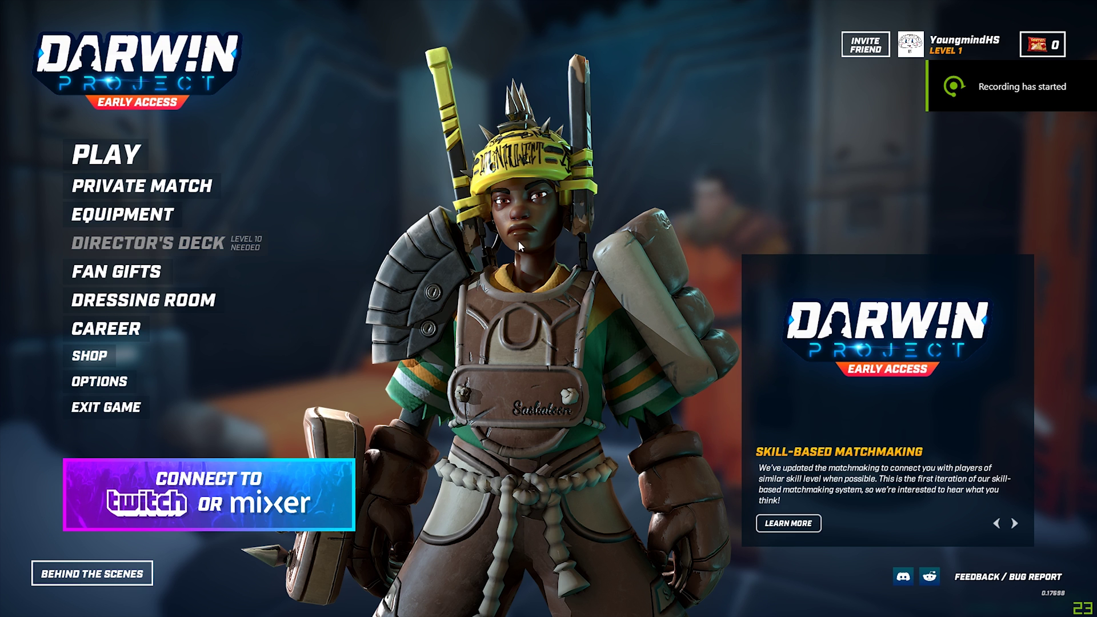
In the game's video options, set anti-aliasing to None and resolution scaling to 50
click(103, 379)
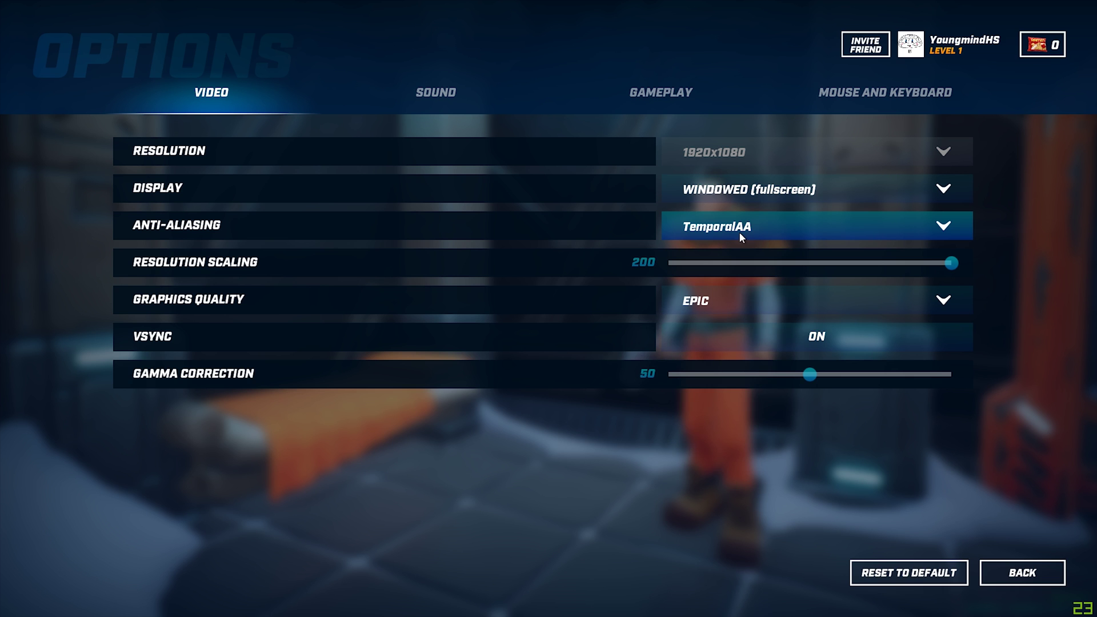
click(740, 232)
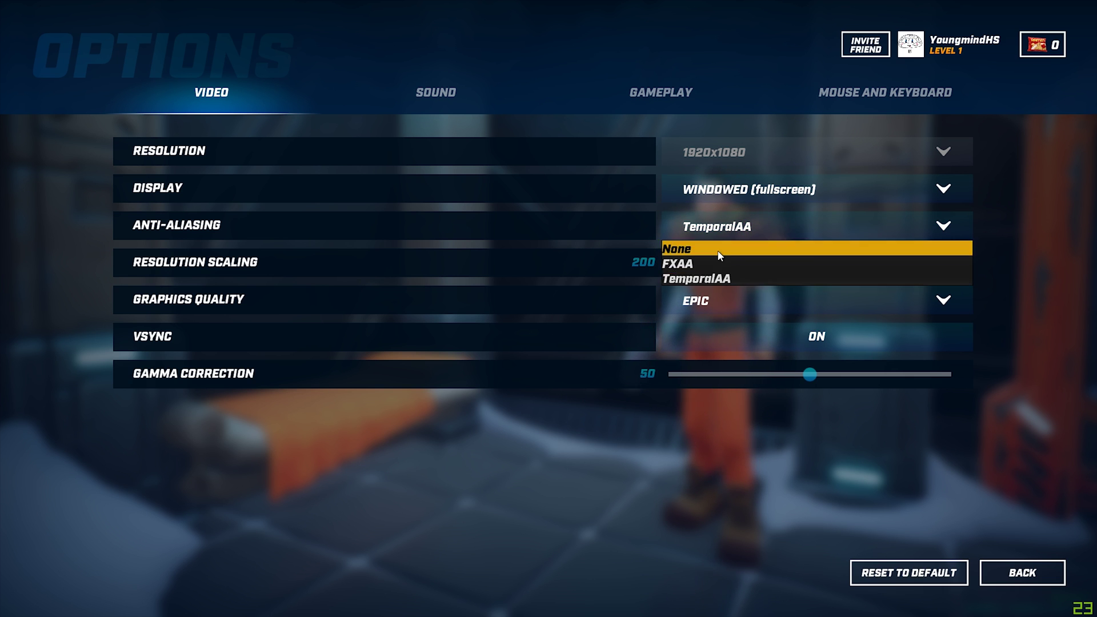
click(721, 246)
drag(718, 263, 665, 263)
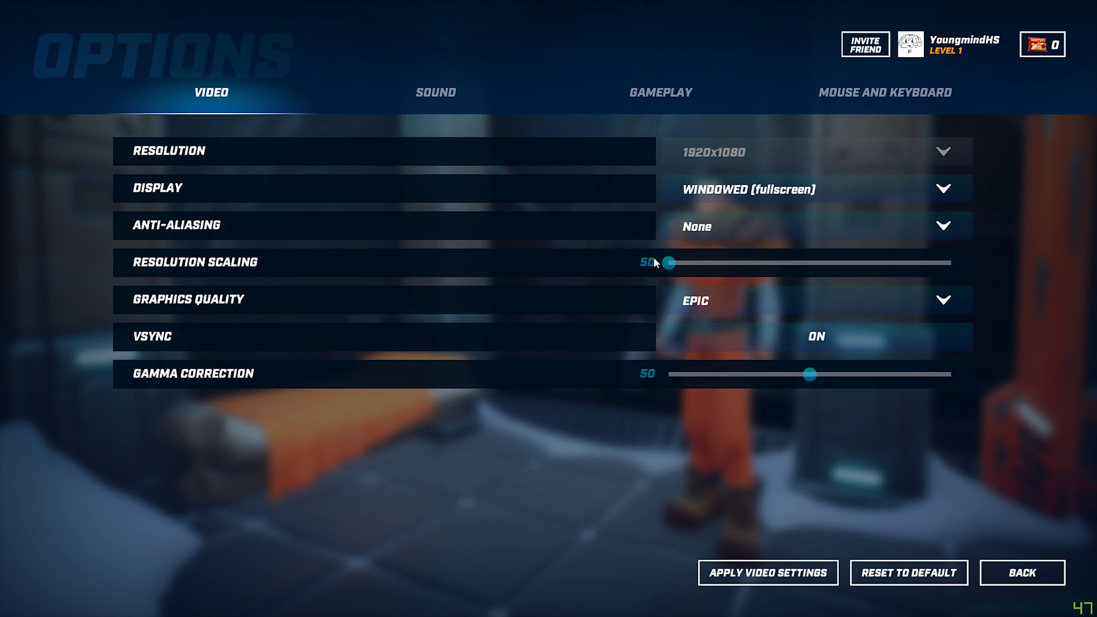
Lower the graphics quality to Very Low and turn VSync off
click(696, 303)
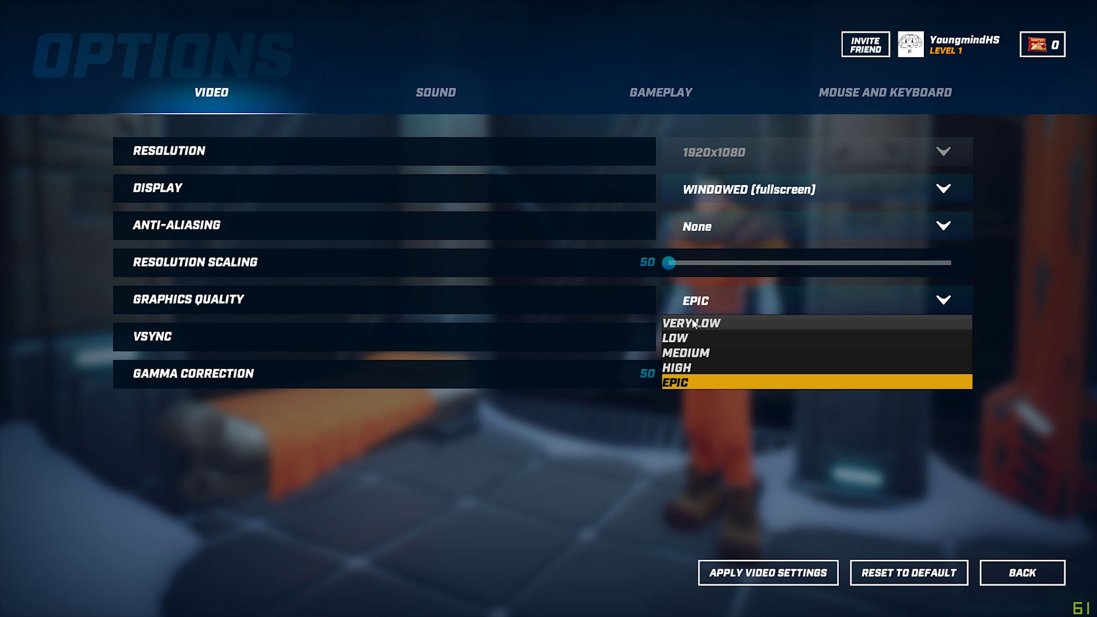
click(714, 321)
click(736, 332)
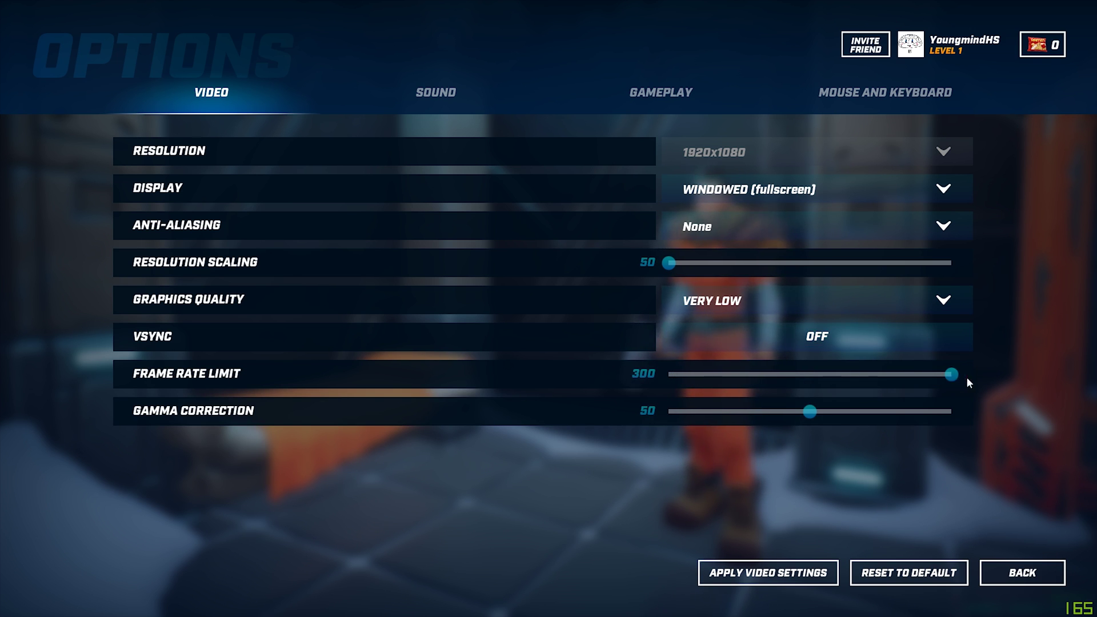
Set the display mode to Fullscreen at 1280x720, then apply and keep the new video settings and leave the options
click(748, 188)
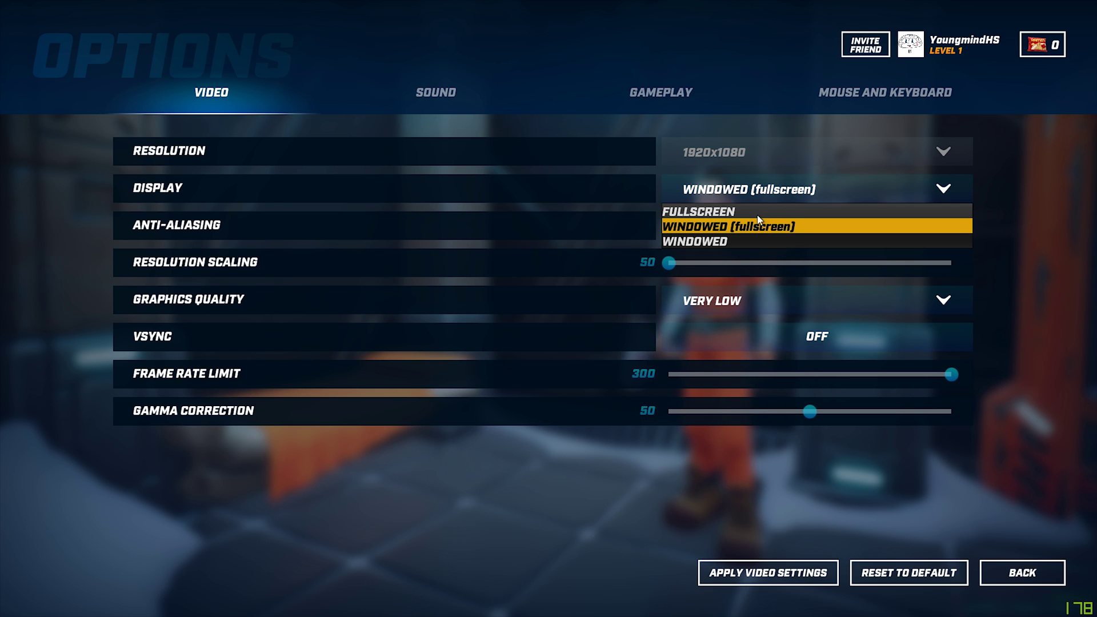
click(743, 210)
click(740, 160)
click(718, 170)
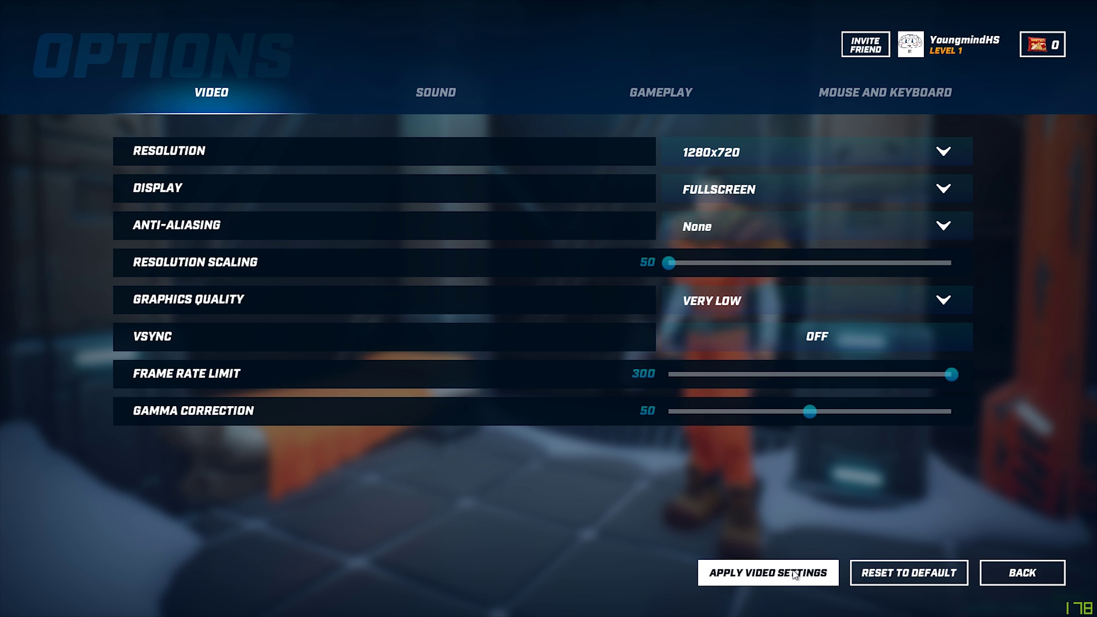
click(767, 572)
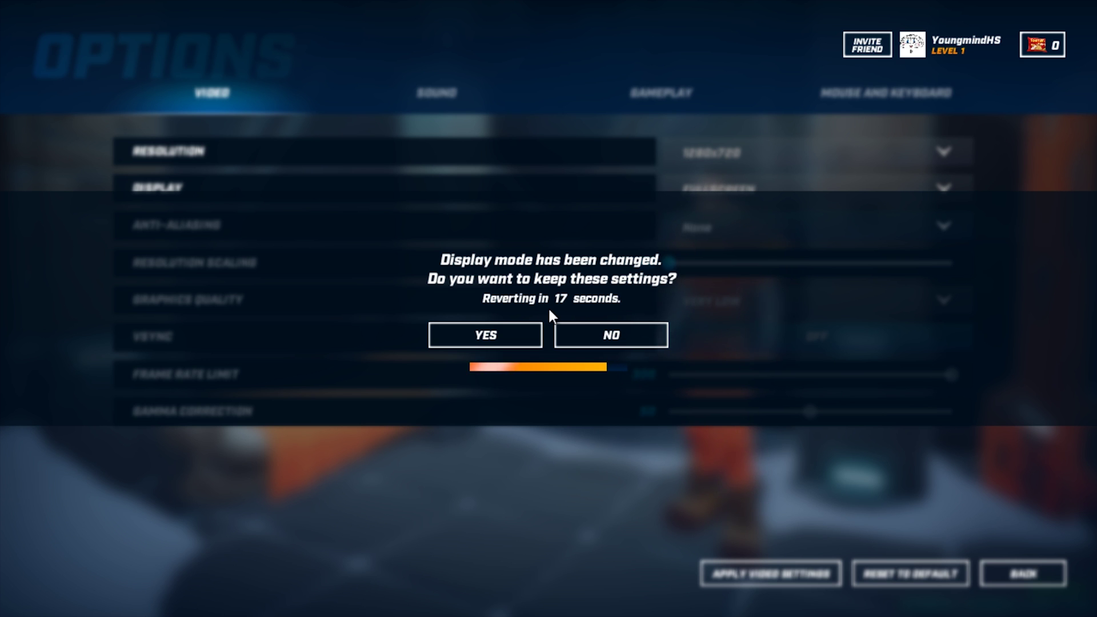
click(486, 335)
key(Escape)
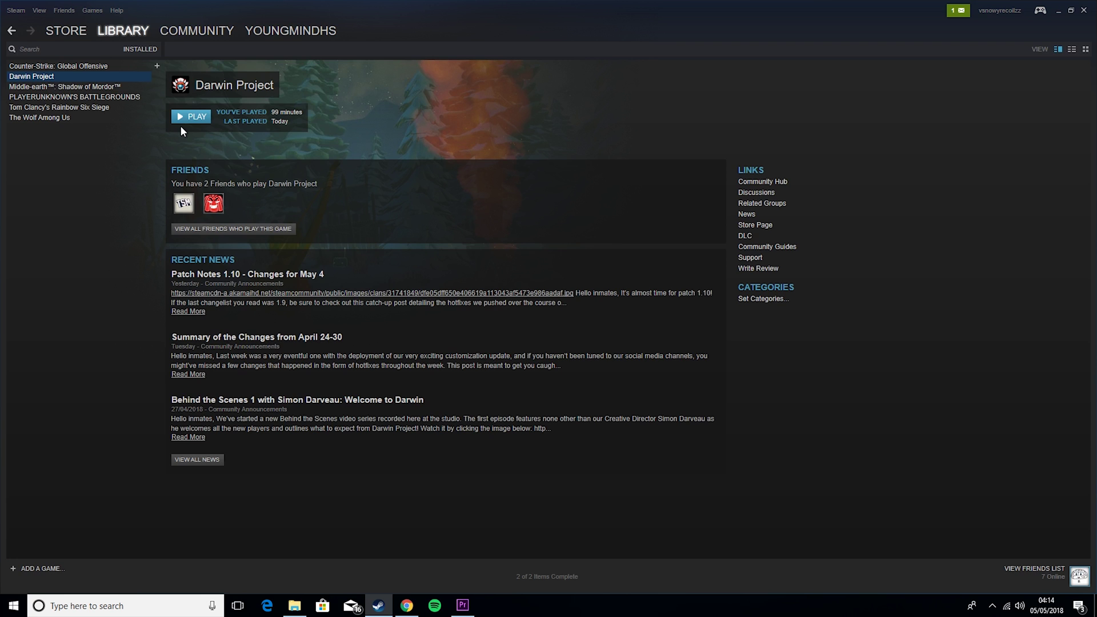
In Steam, open Darwin Project's launch options and go through the parameters from -USEALLAVAILABLECORES and -NOSPLASH to -lowmemory, -nomansky and +mat_antialias
right_click(58, 75)
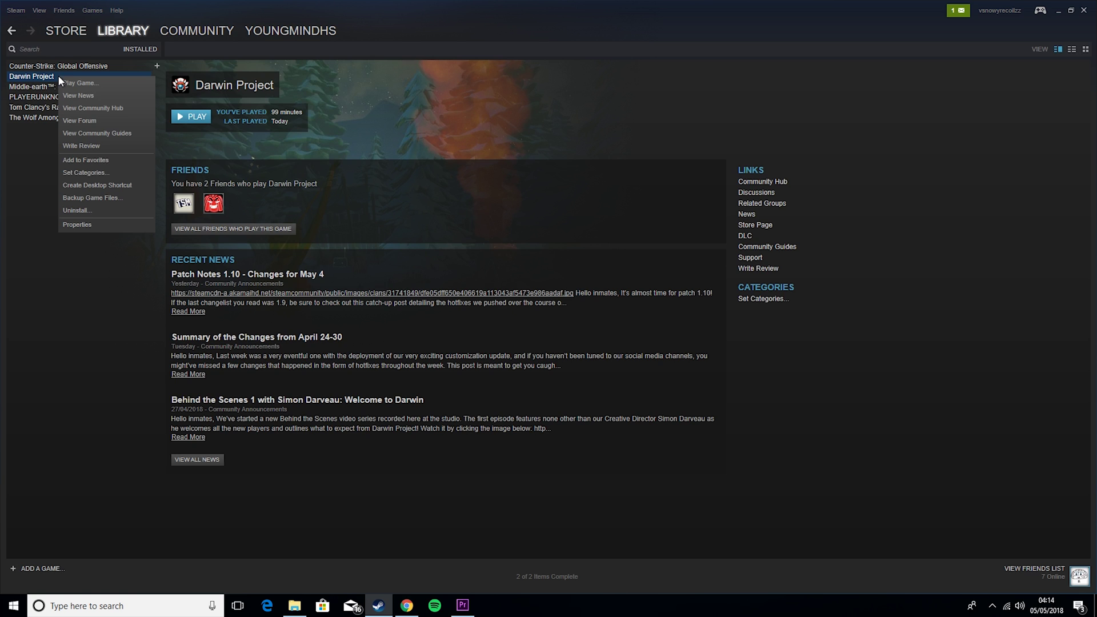
click(77, 224)
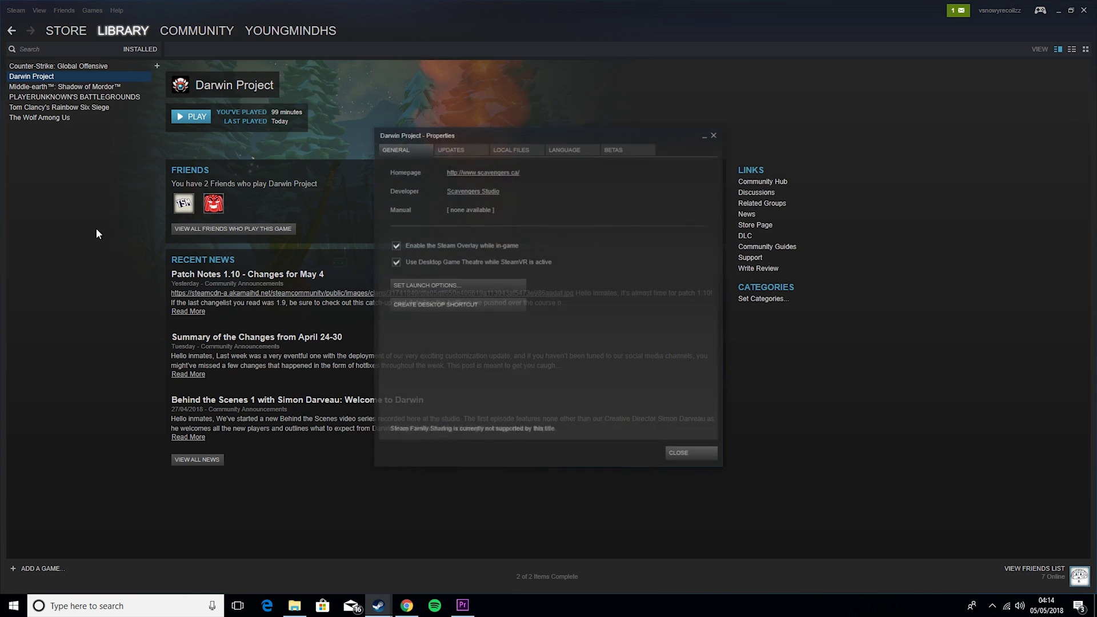
click(457, 287)
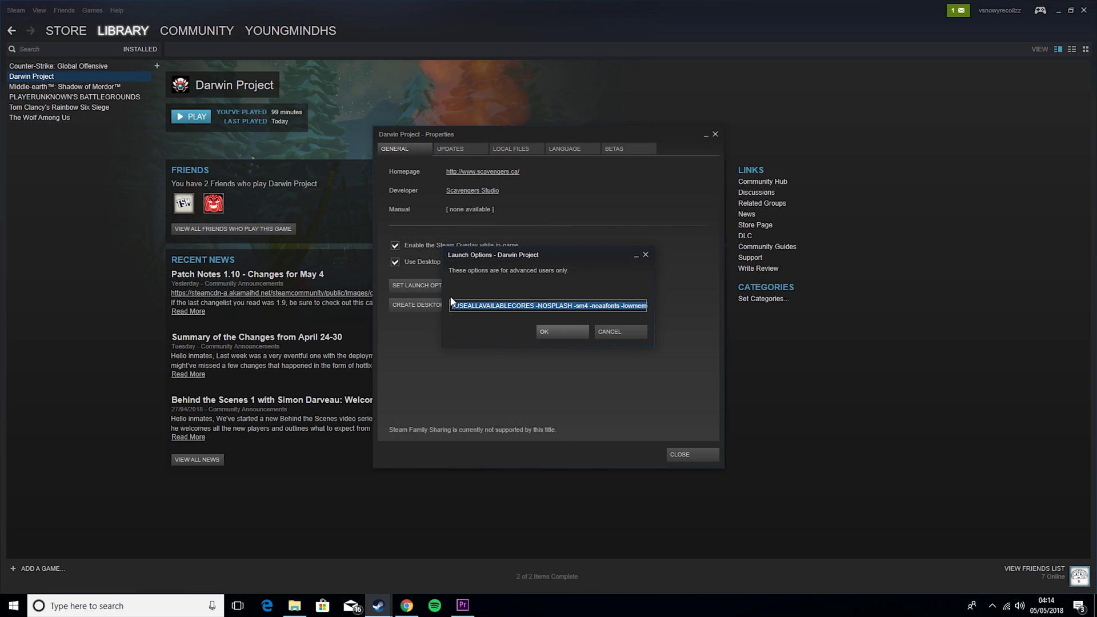
drag(451, 305, 483, 304)
text(-USEALLAVAILABLECORES -NOSPL)
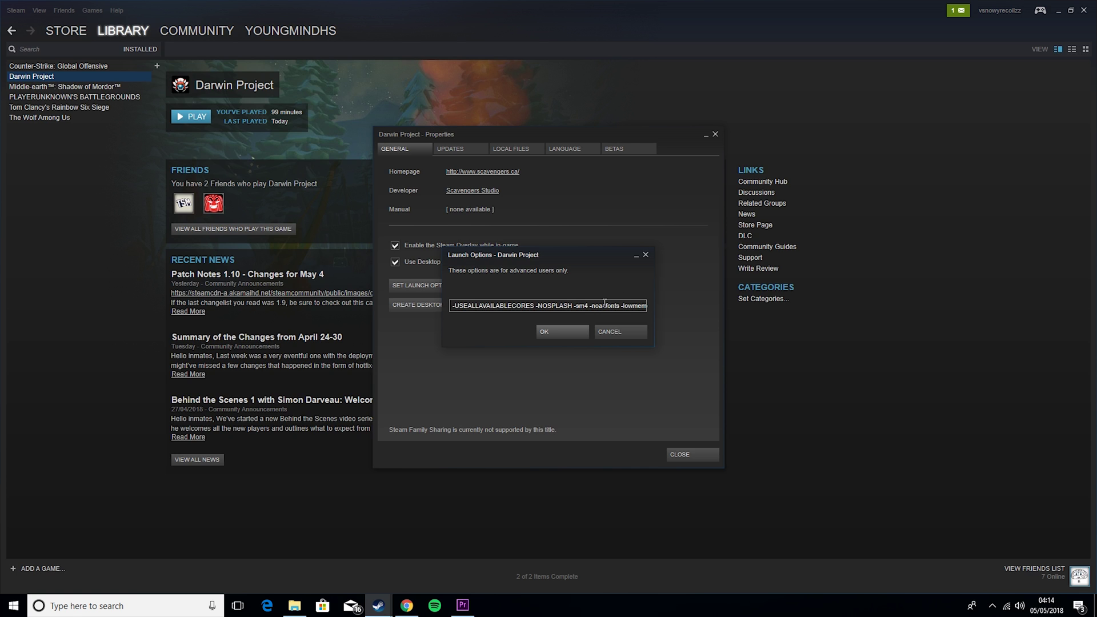
drag(577, 305, 616, 310)
click(565, 307)
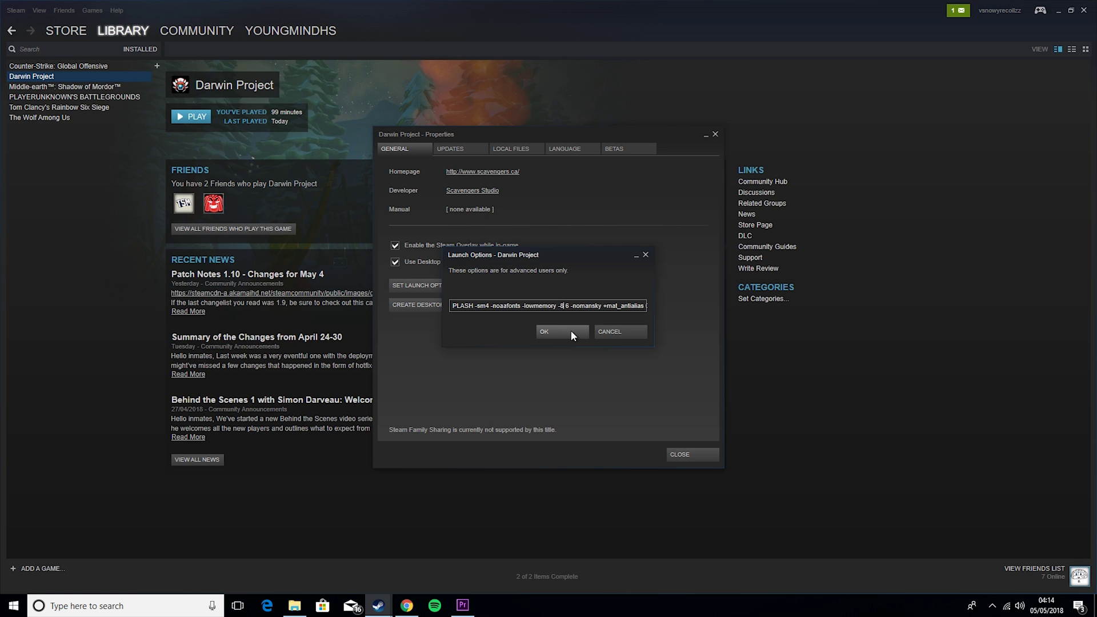
Open Task Manager with the search "task man" and check the CPU's number of cores and logical processors
click(143, 606)
text(t)
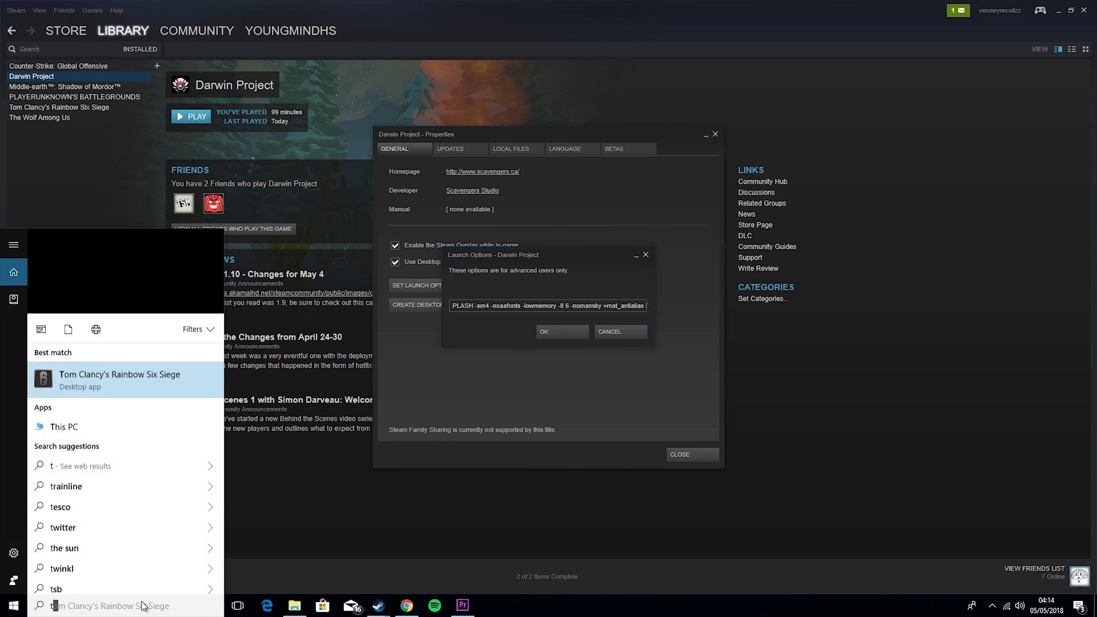
text(ask man)
key(Return)
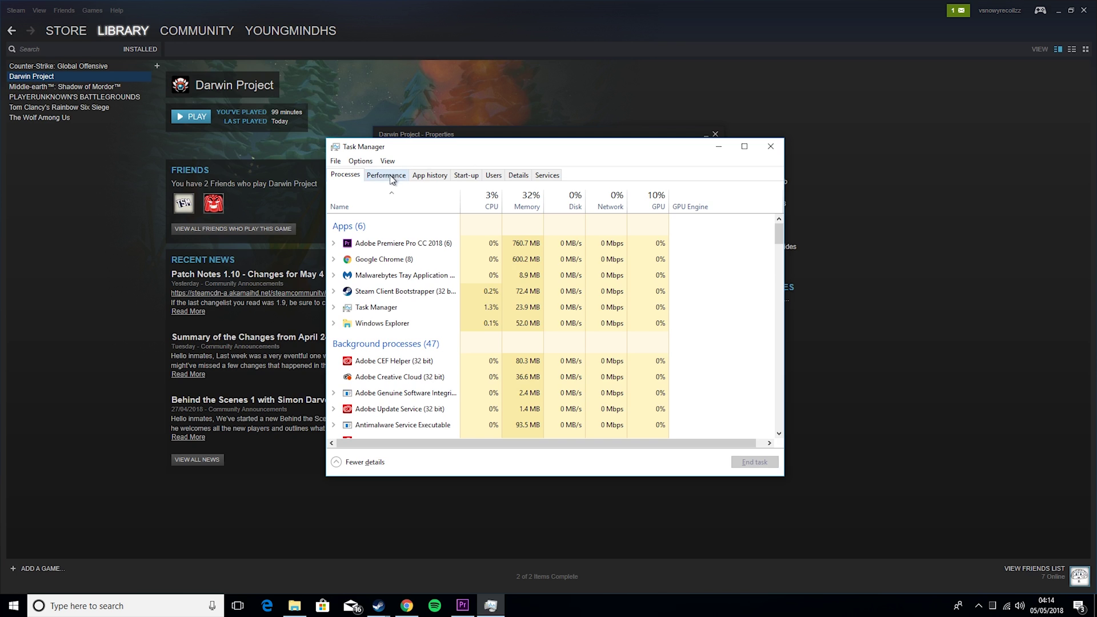
click(386, 176)
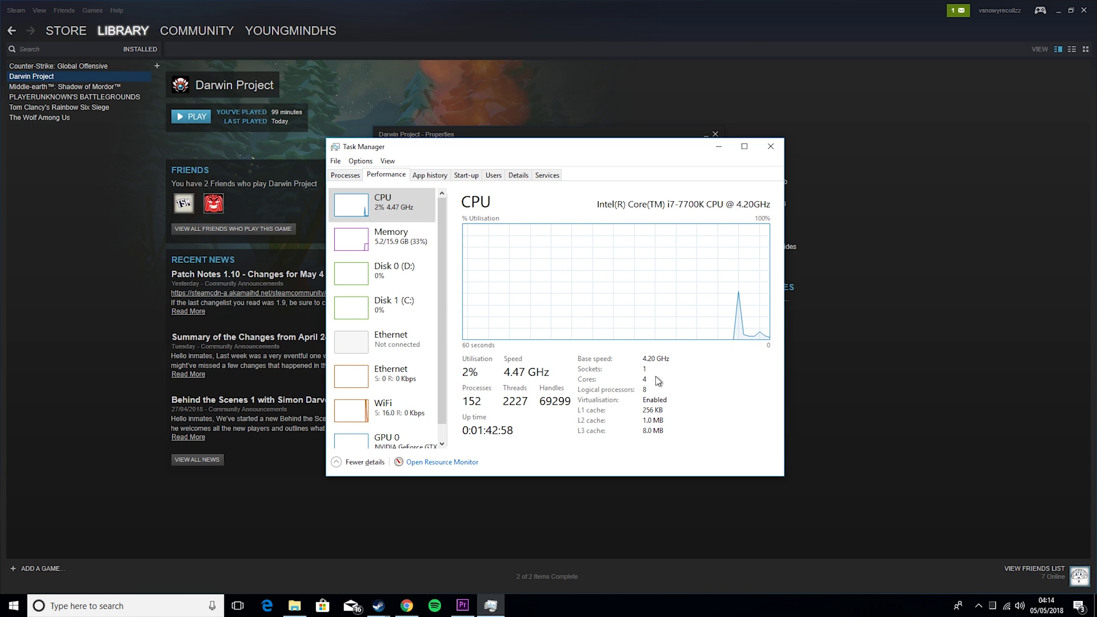
click(770, 147)
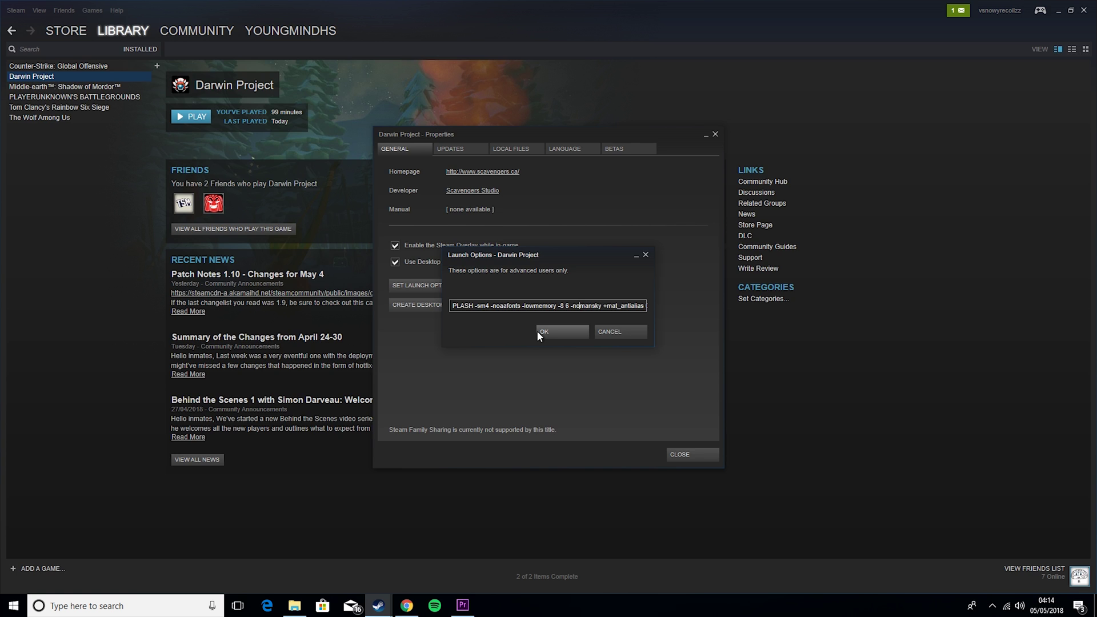
Accept the launch options and disable both the in-game Steam Overlay and Desktop Game Theatre for Darwin Project
click(556, 331)
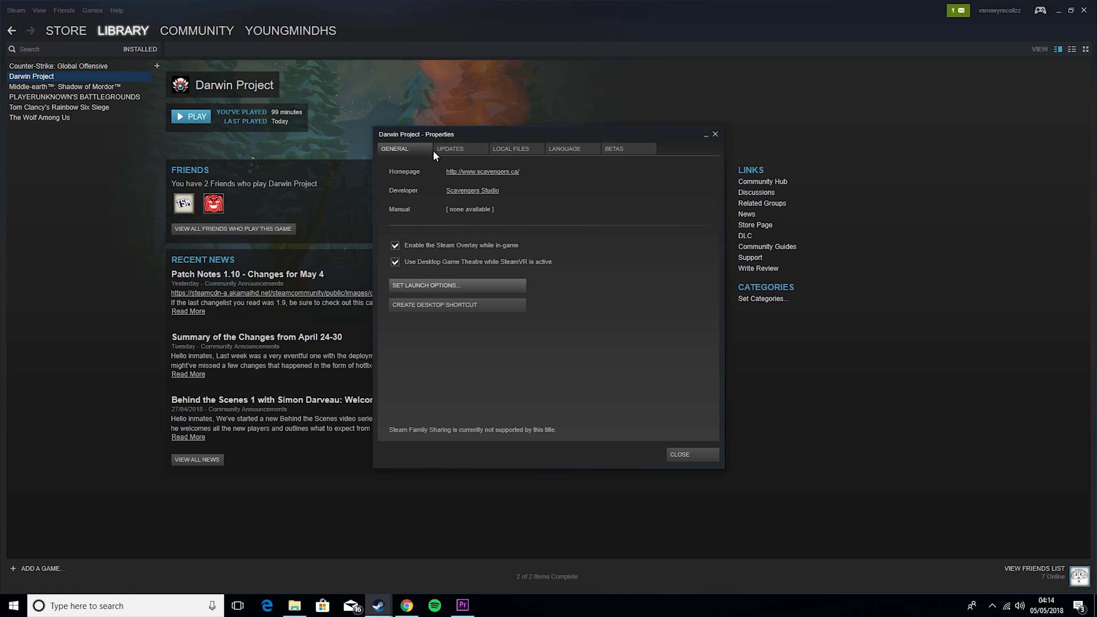
click(395, 248)
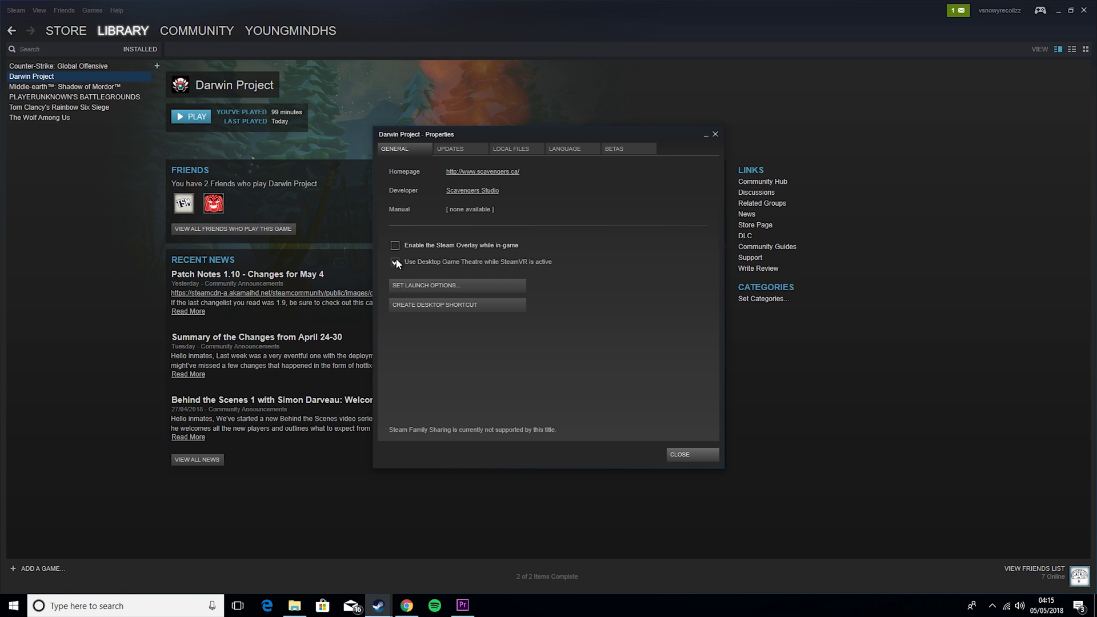
click(395, 262)
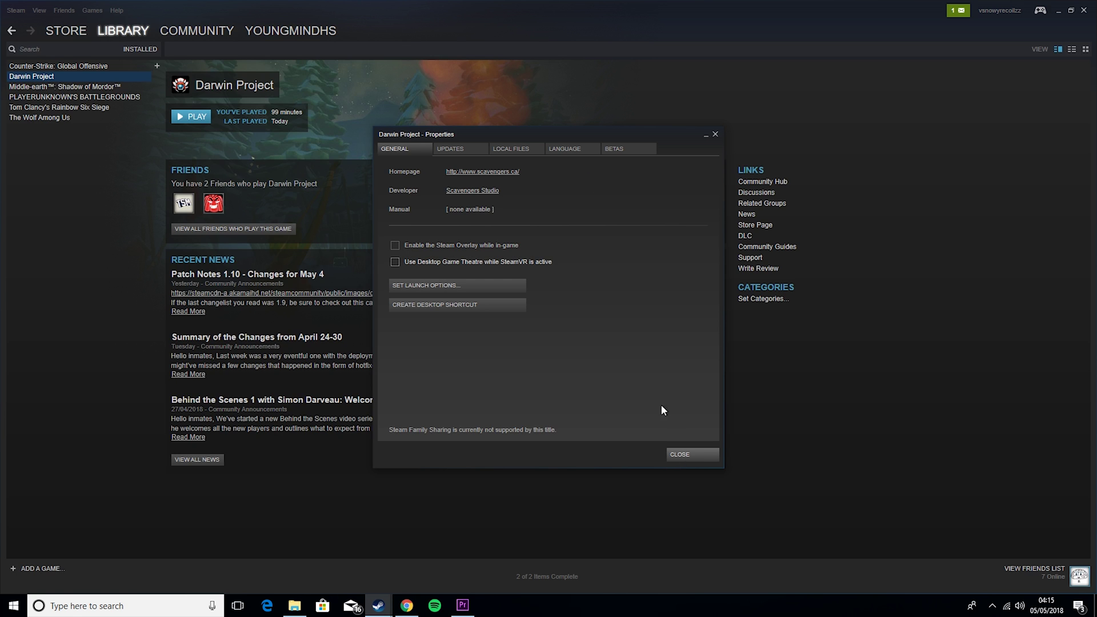
Browse Darwin Project's local files and open the properties of the Darwin application file
click(526, 151)
click(416, 193)
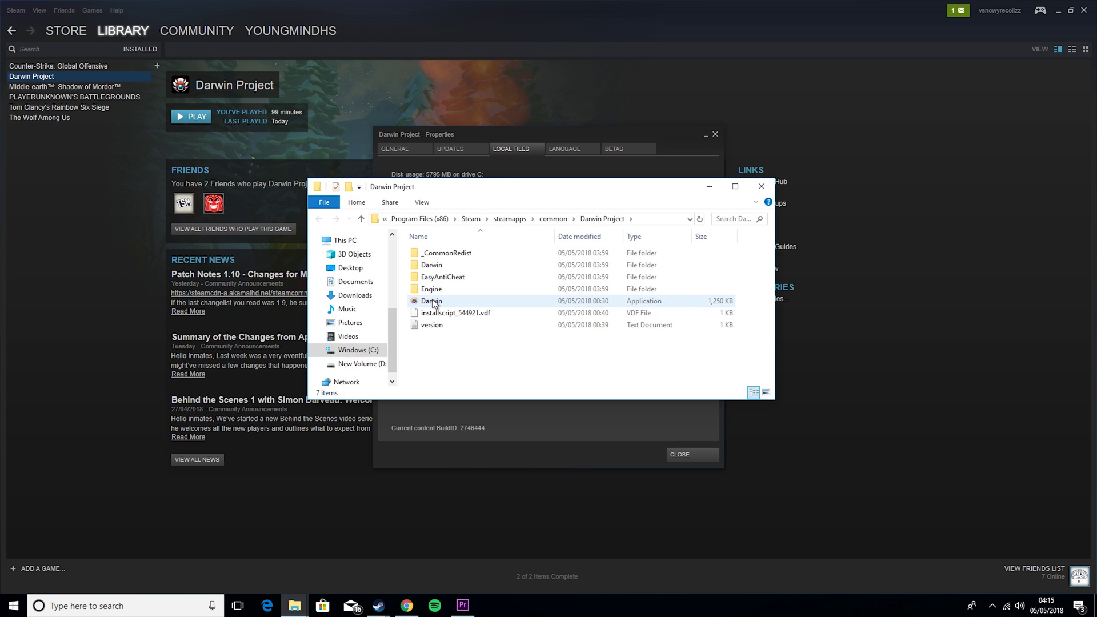
right_click(432, 300)
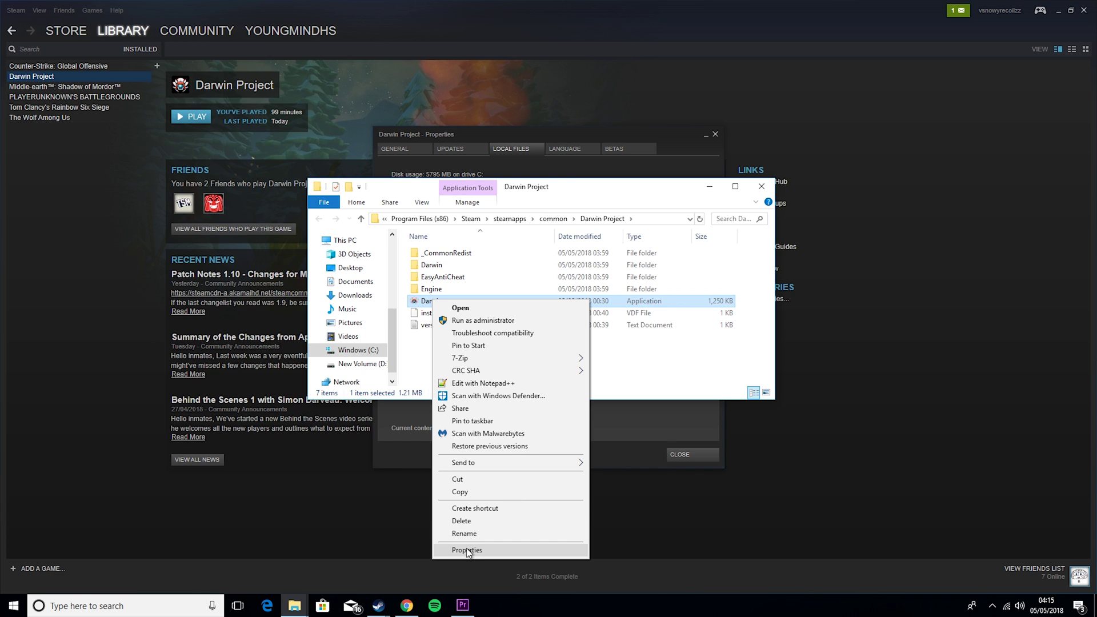
click(474, 548)
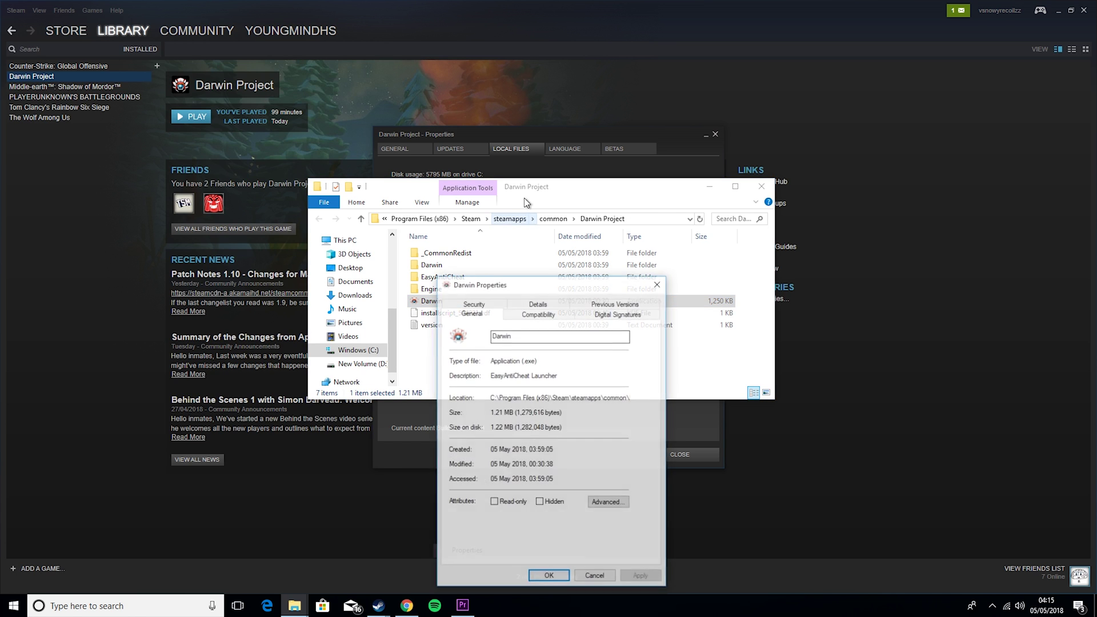
In the compatibility settings, enable 640 x 480 screen resolution and override high DPI scaling performed by Application, then apply them
click(540, 316)
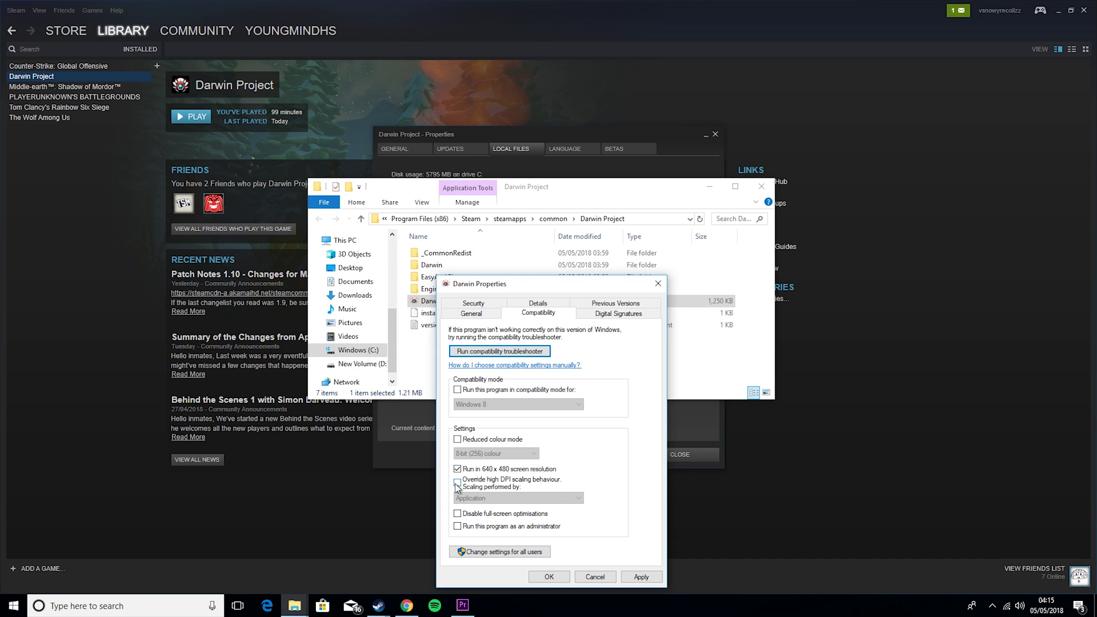
click(456, 483)
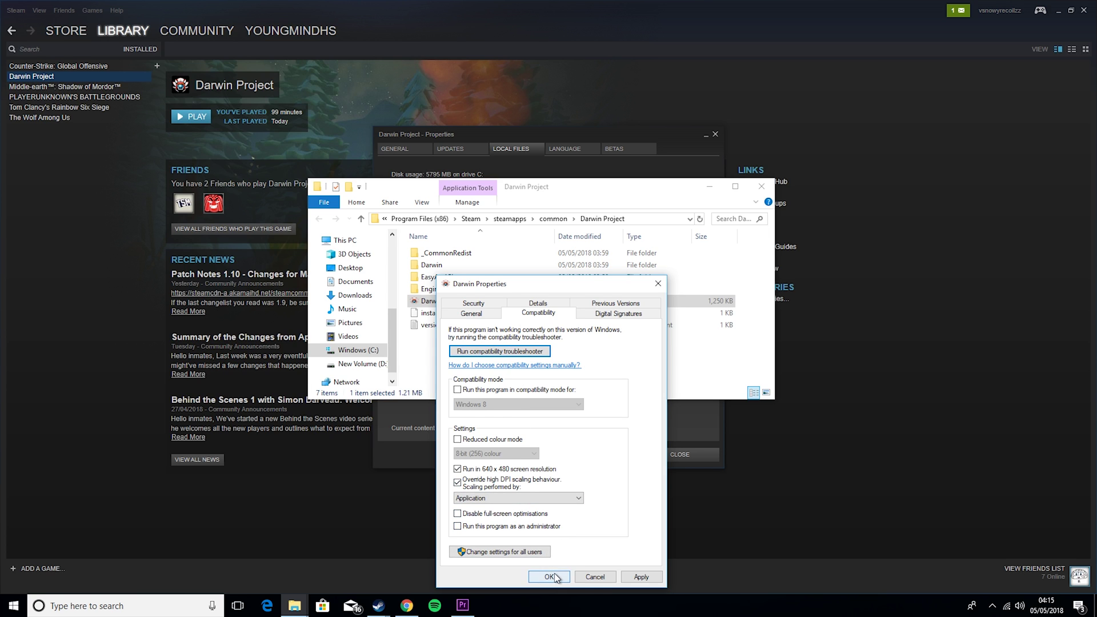
click(647, 579)
click(550, 576)
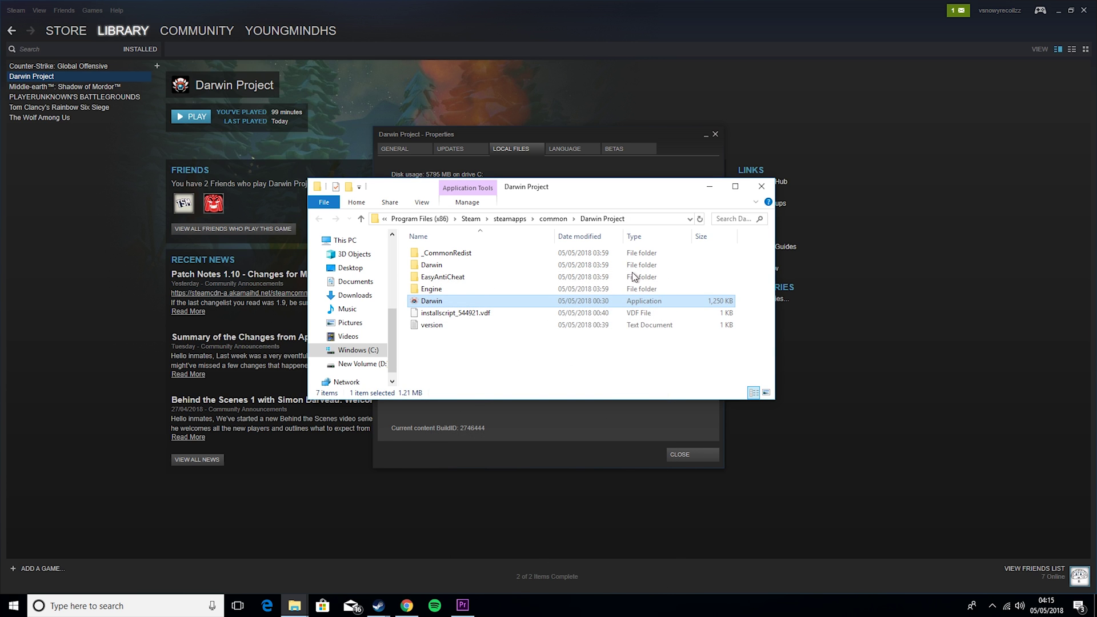
Close the game folder and the Darwin Project properties, and minimize Steam to reach the desktop
click(759, 187)
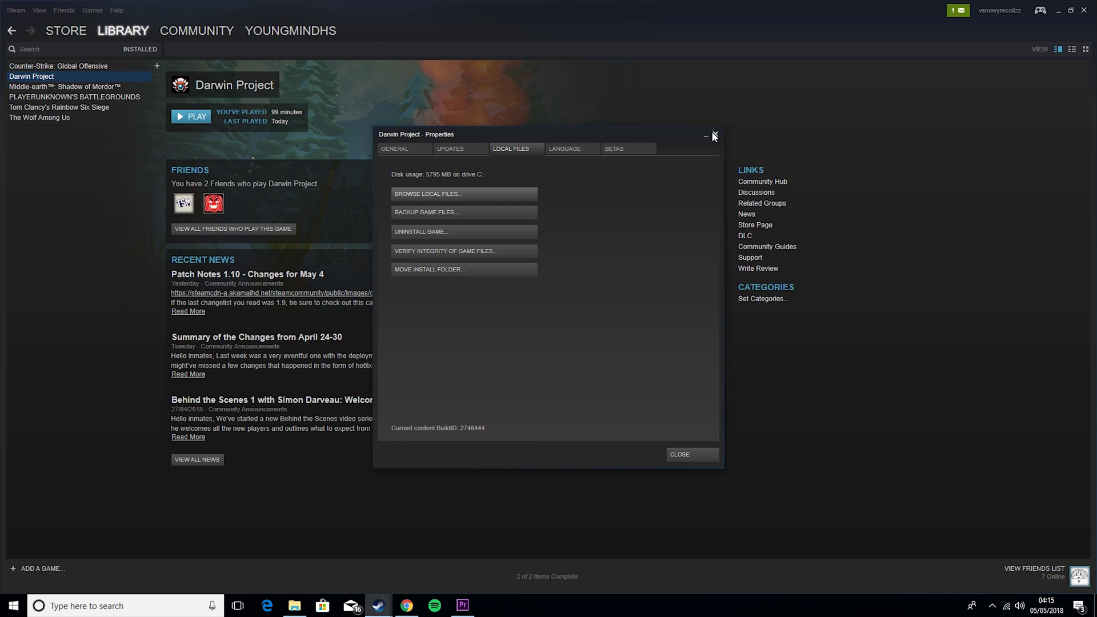
click(714, 136)
click(1059, 10)
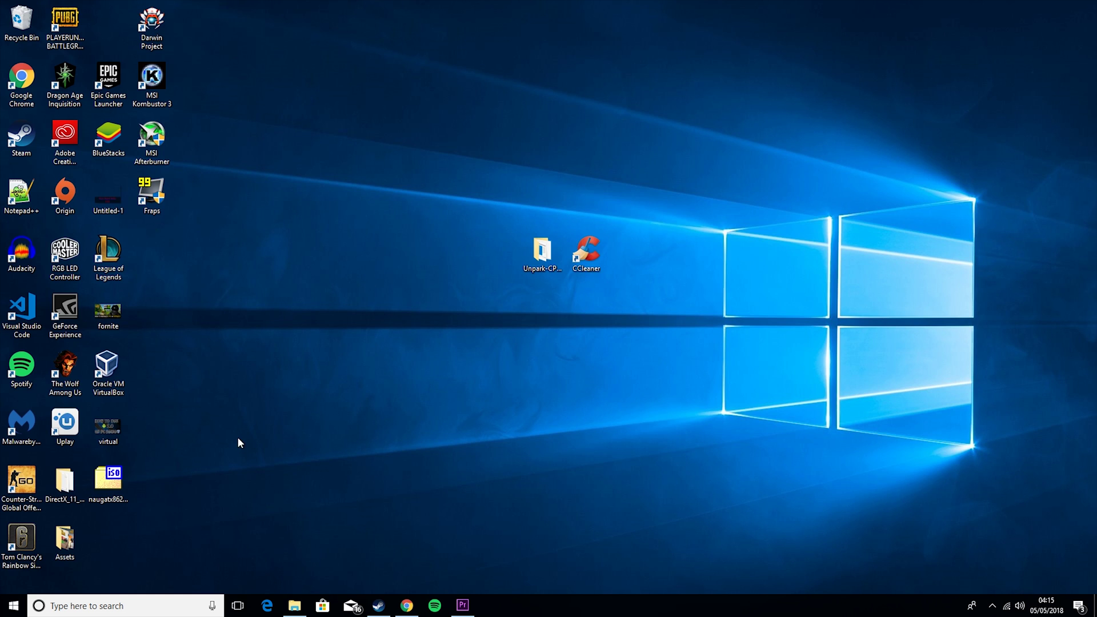
Open the Control Panel, search it for "adva" and open the advanced system settings
click(91, 606)
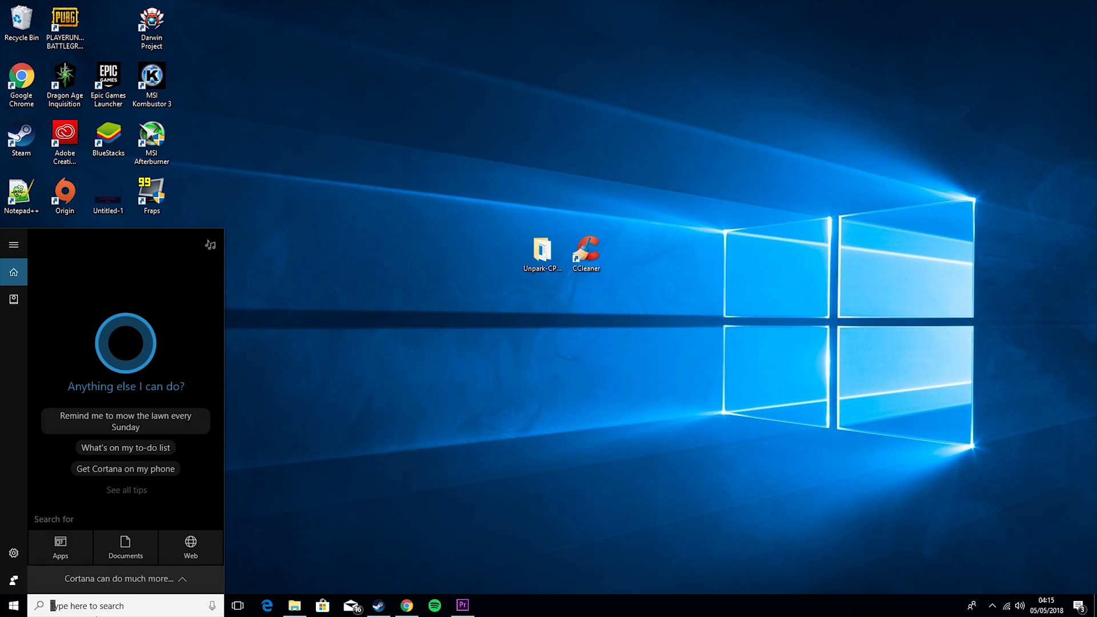
text(control)
key(Return)
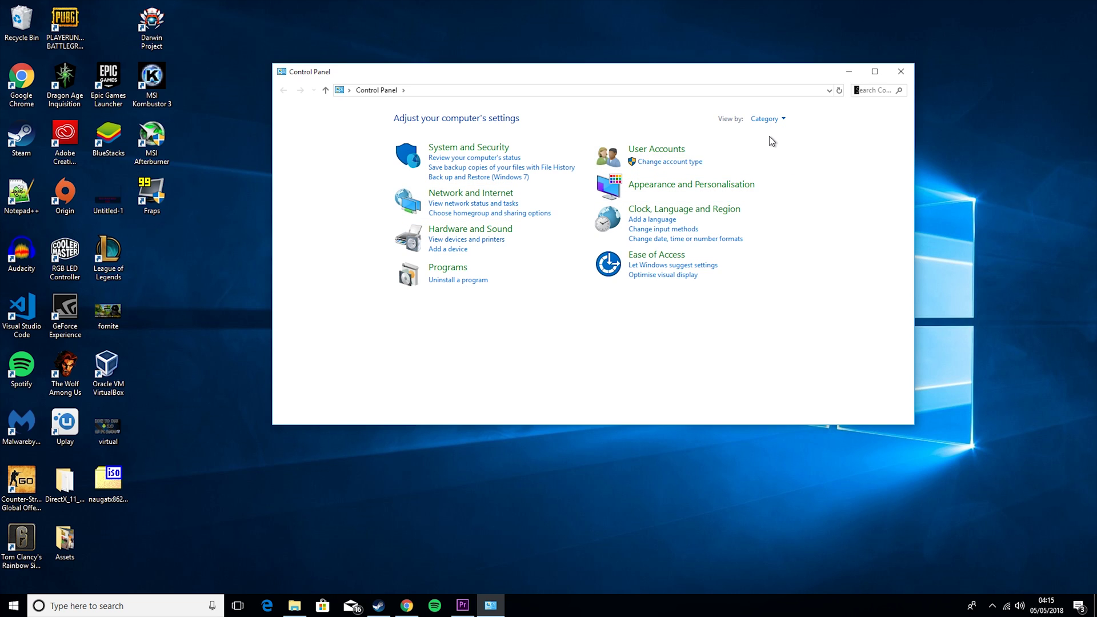
text(adva)
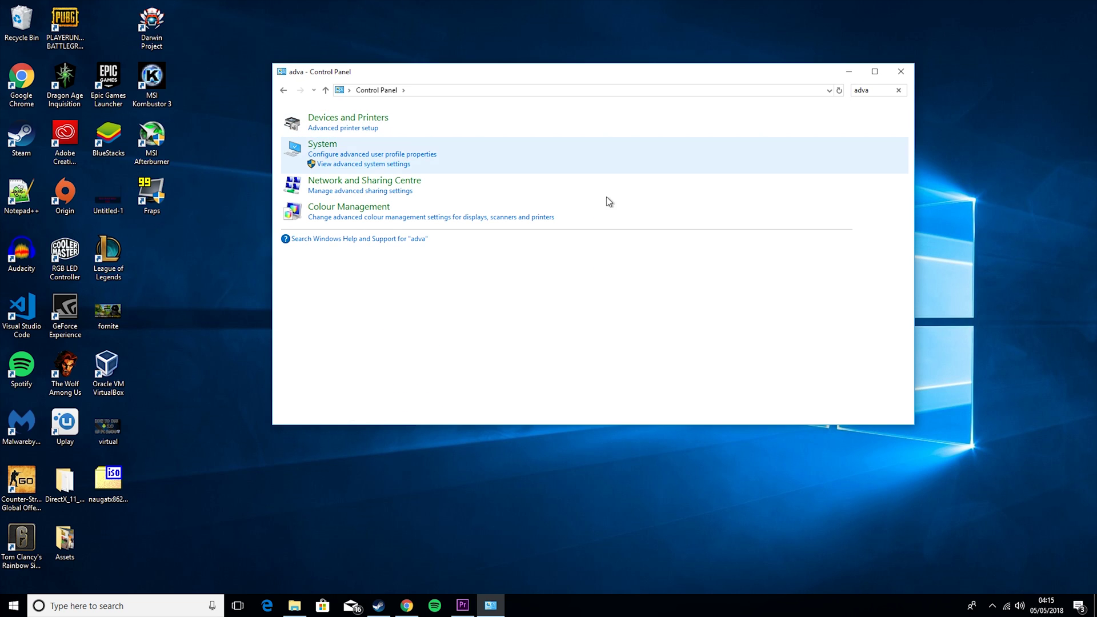
click(355, 165)
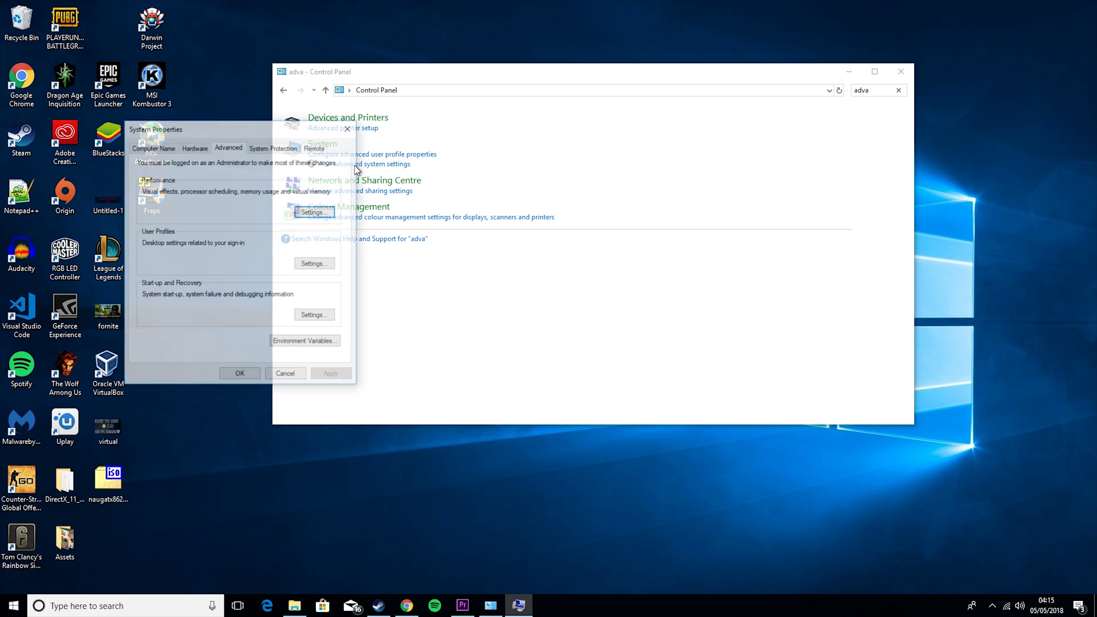
In the performance options, adjust the visual effects for best performance and keep processor scheduling set to Programs
click(320, 215)
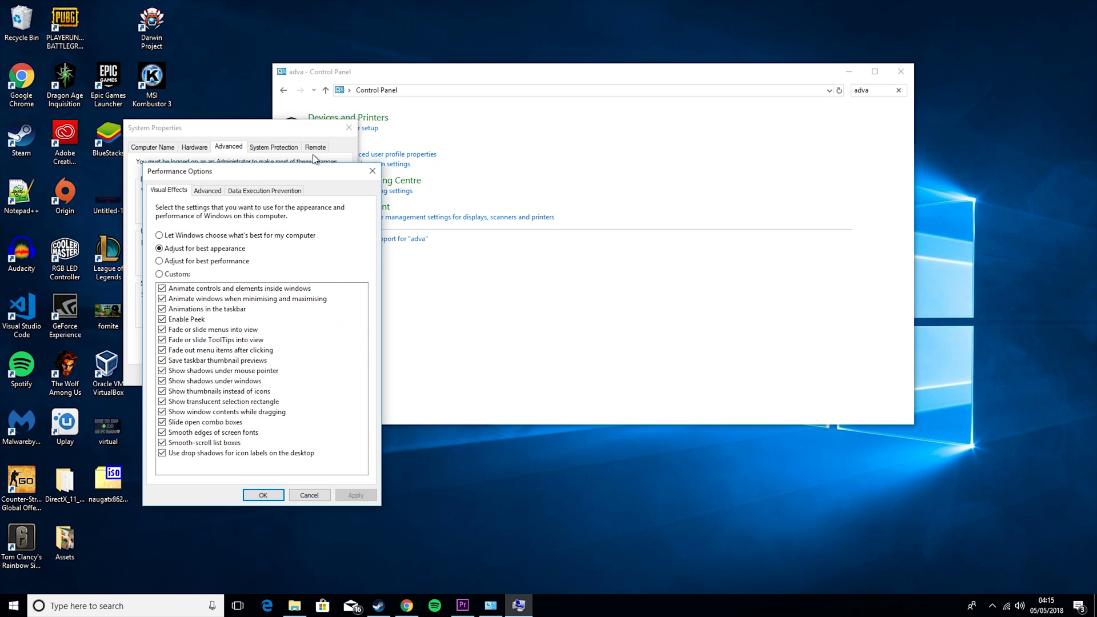
click(160, 261)
click(355, 494)
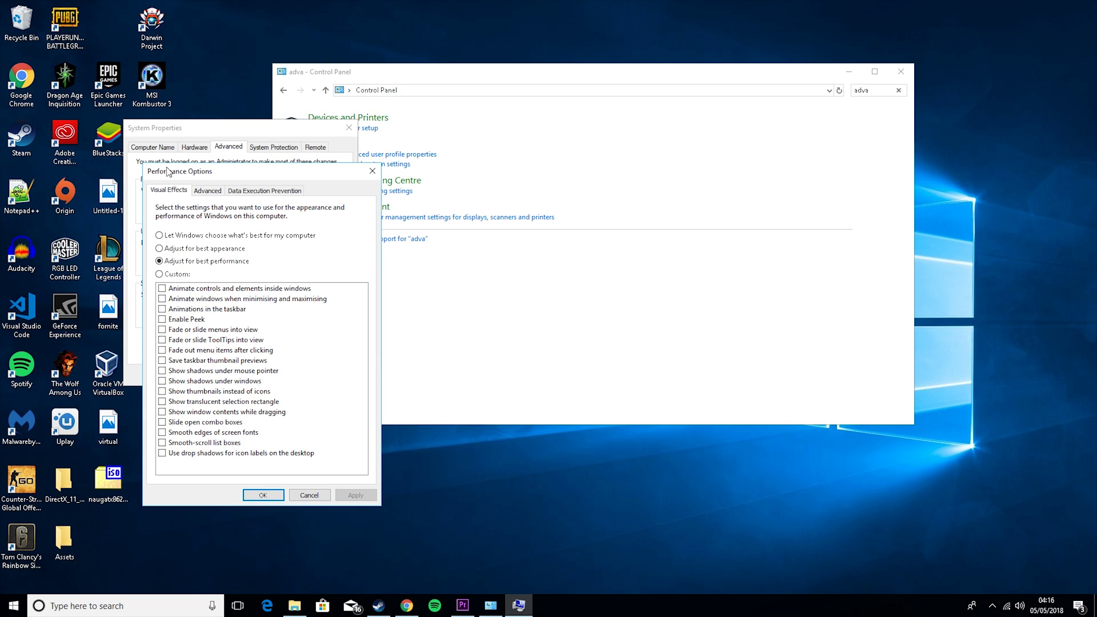
drag(206, 171, 336, 166)
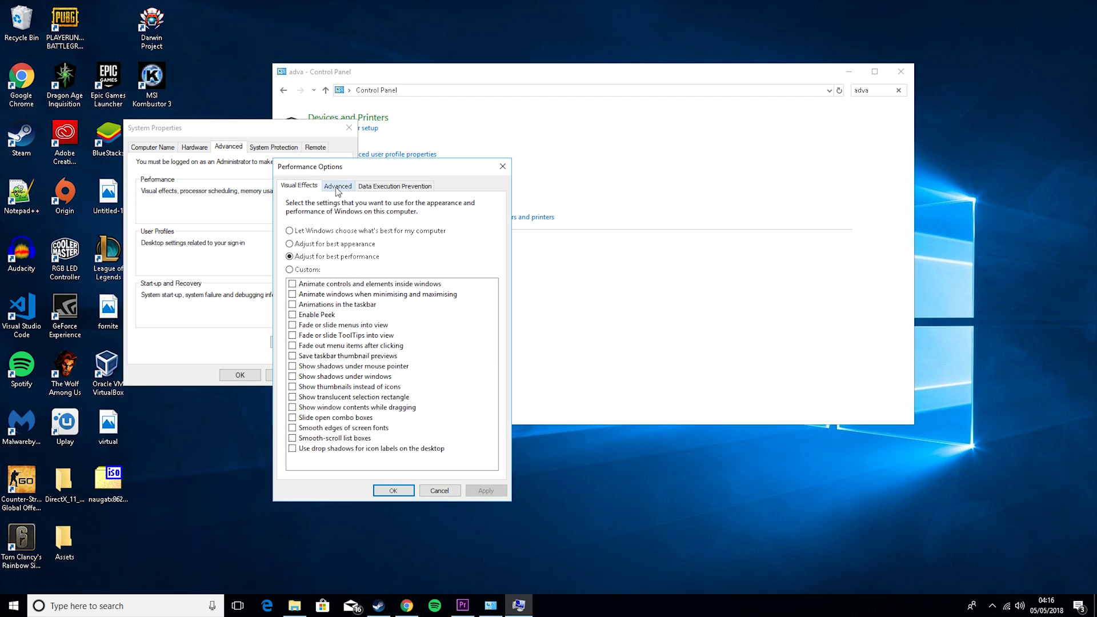
click(338, 187)
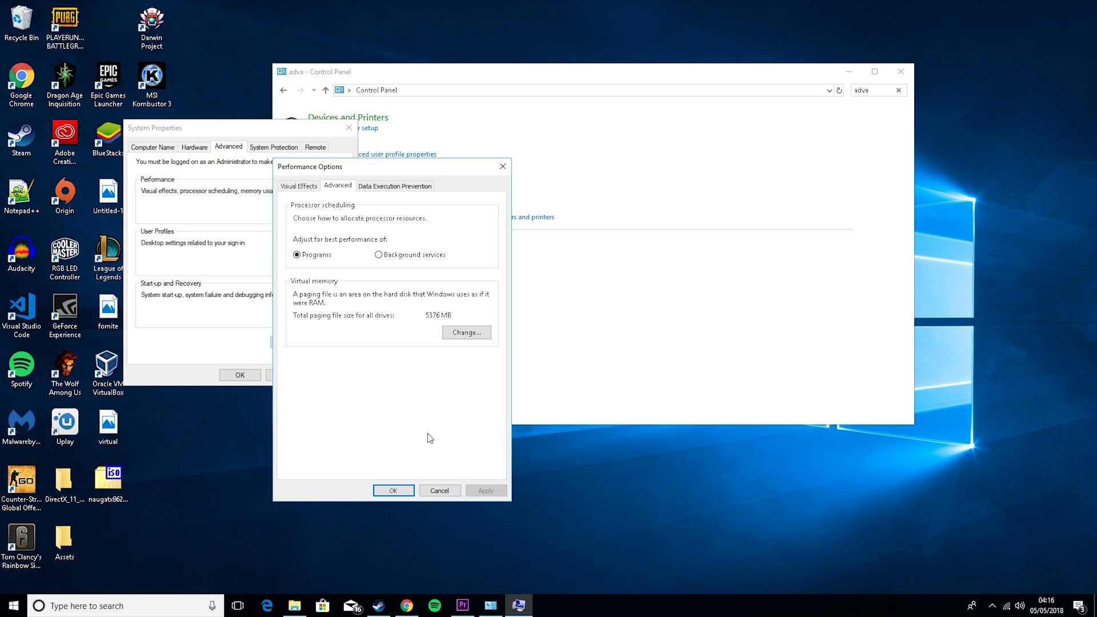
click(403, 491)
Open the Run dialog and run %temp% to reach the temporary files folder
click(140, 606)
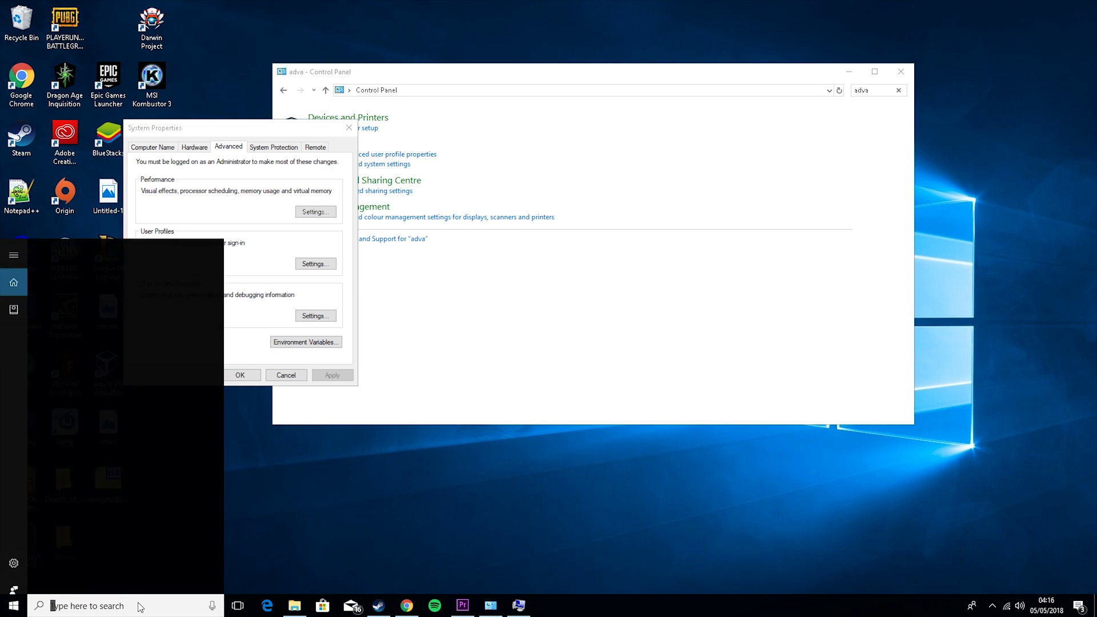
text(run)
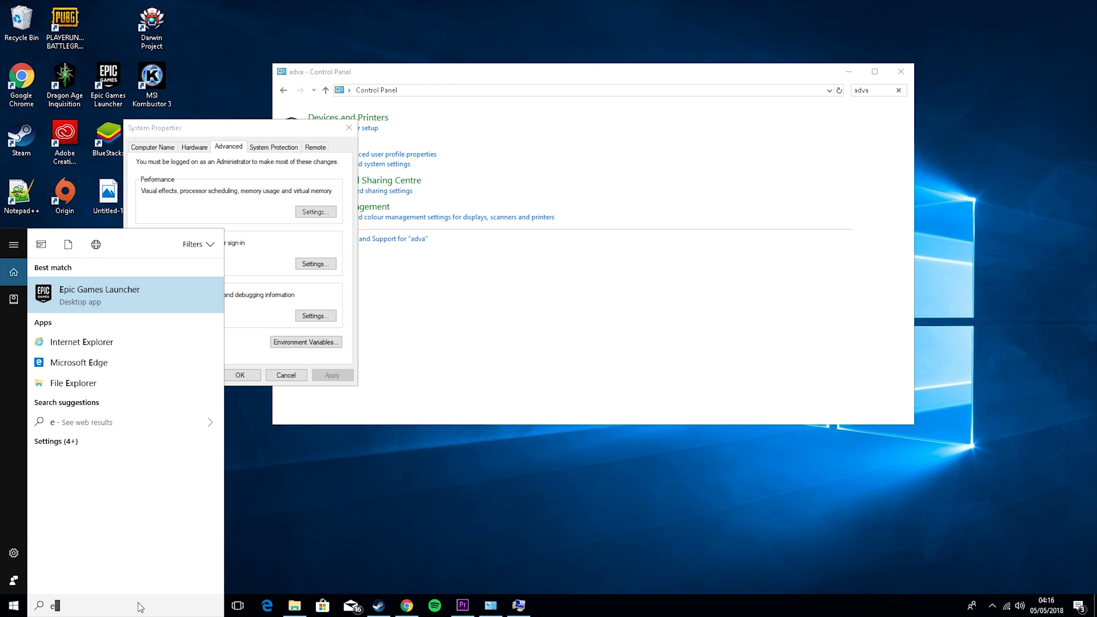
key(Return)
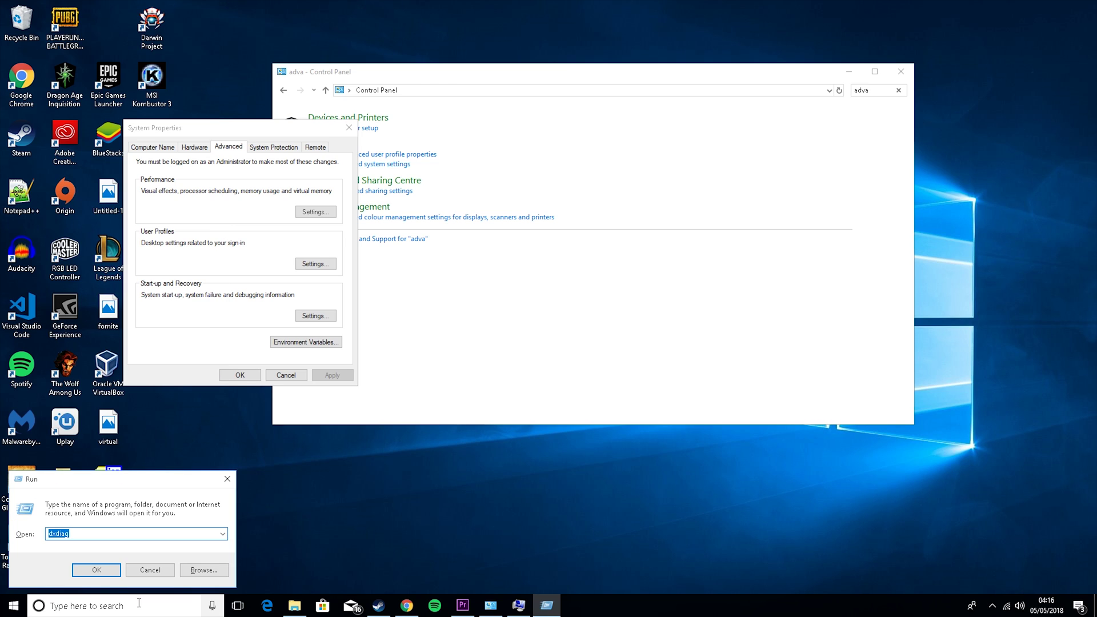
key(BackSpace)
text(%)
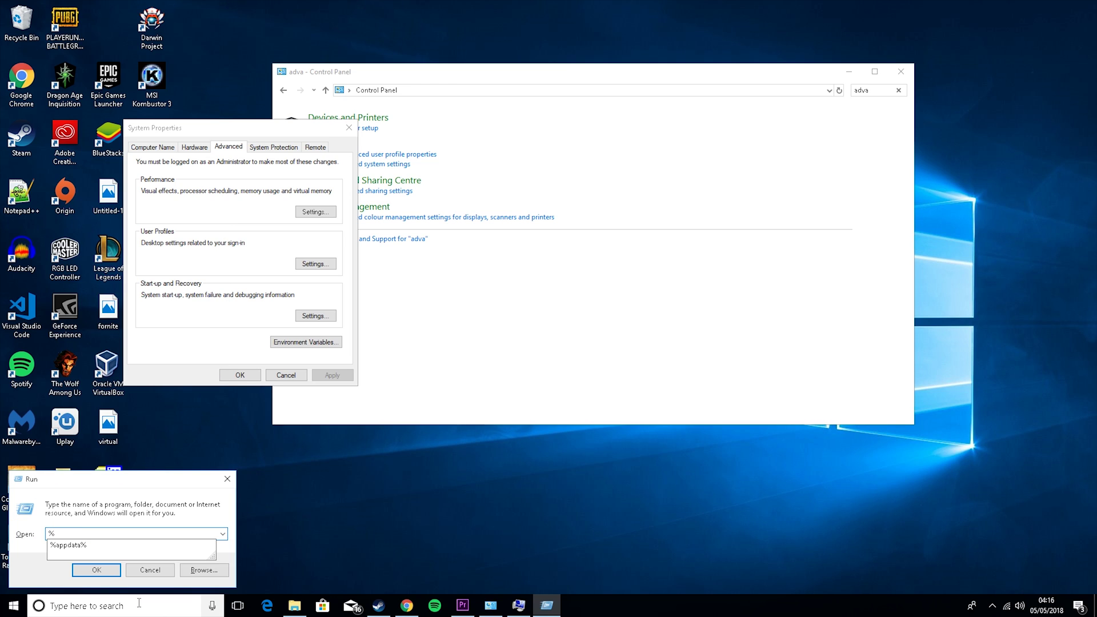
text(temp%)
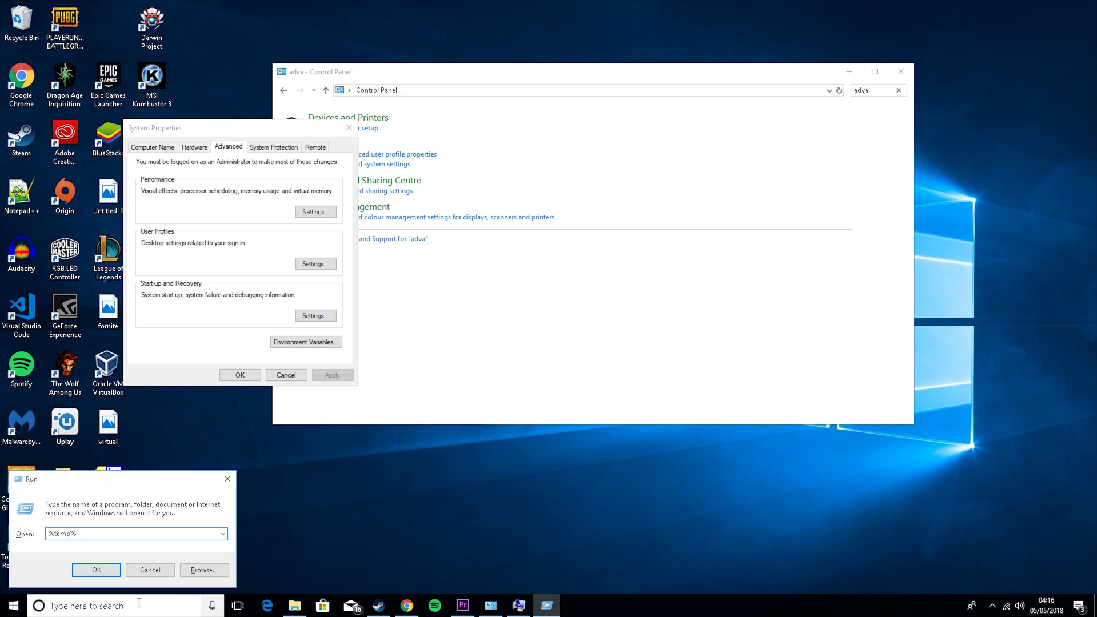
key(Return)
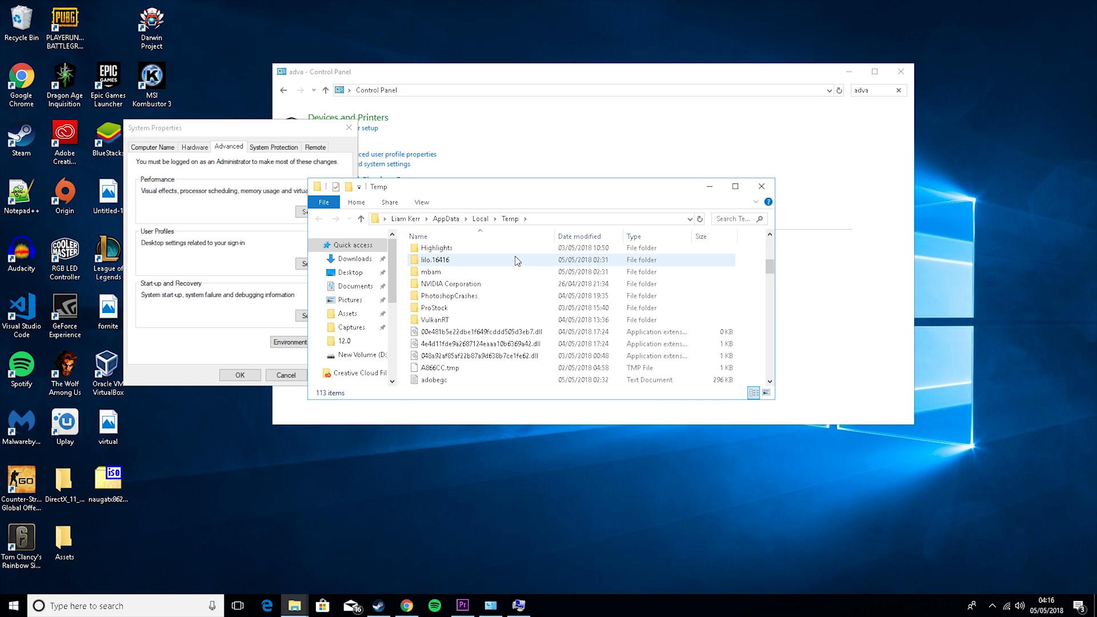
Select all files and folders in the Temp folder and delete them
scroll(517, 261, down, 20)
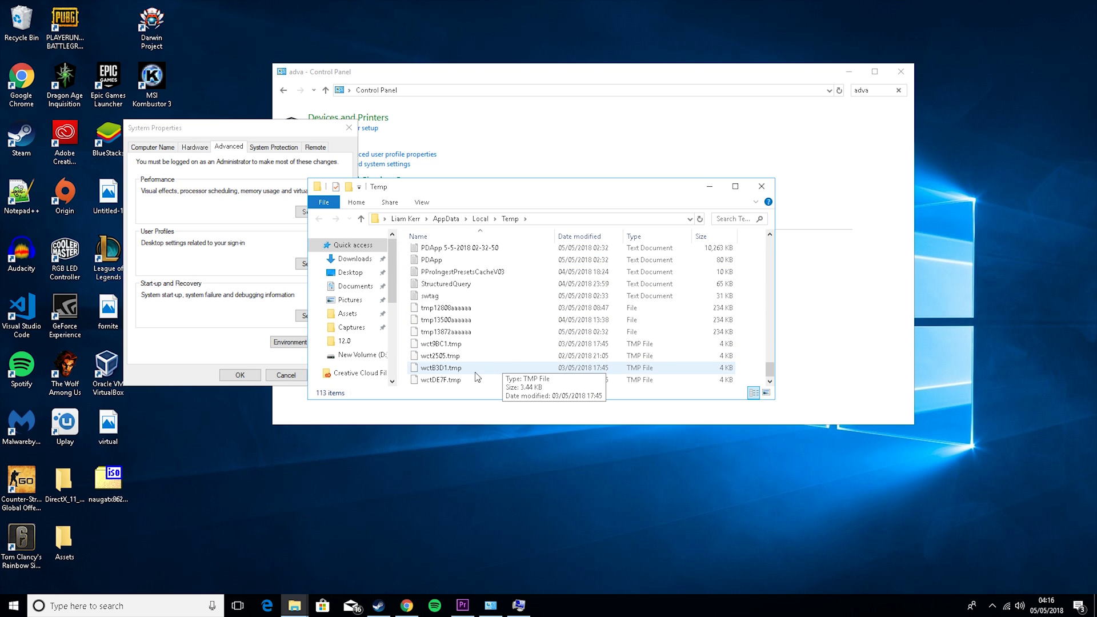
click(475, 370)
drag(769, 369, 770, 243)
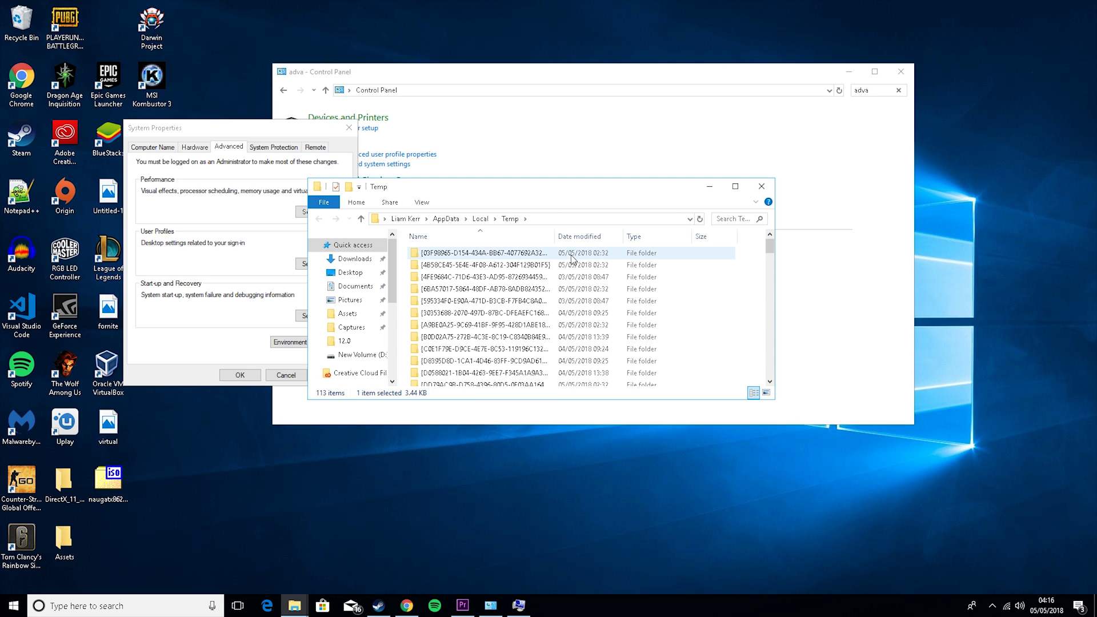
key(ctrl+a)
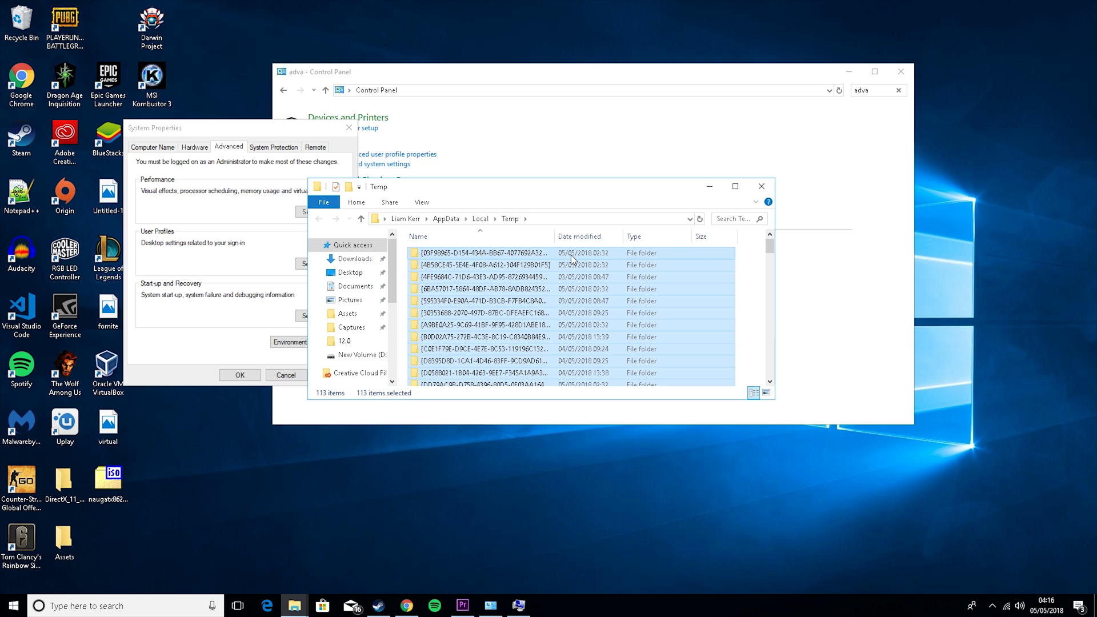
key(Delete)
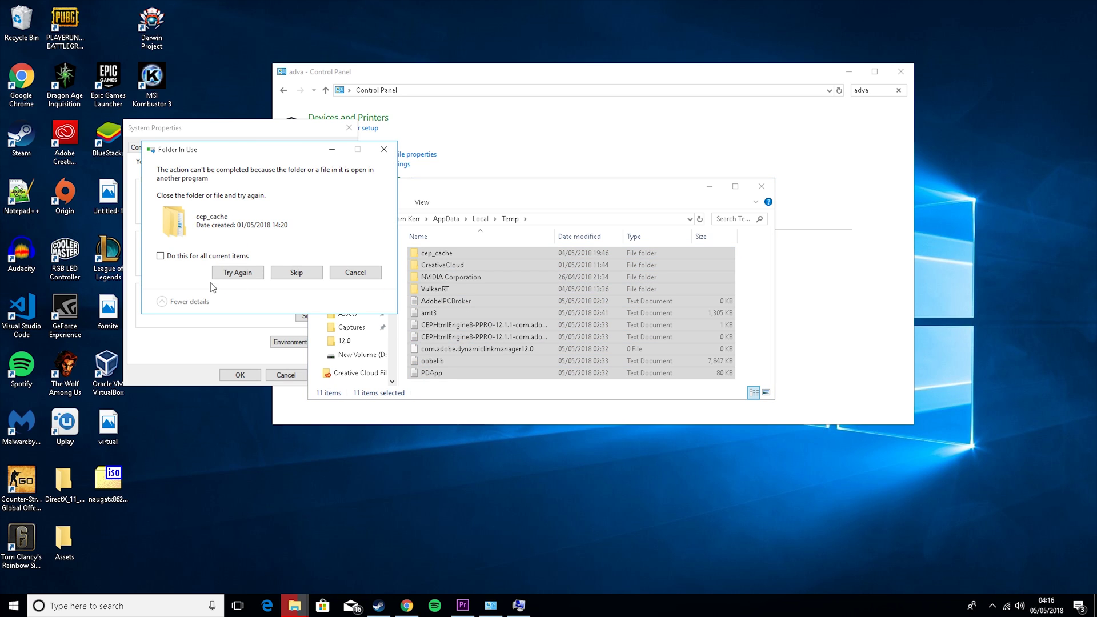
Retry and skip the in-use items for all current items, and grant administrator permission to delete the VulkanRT folder
click(159, 255)
click(235, 273)
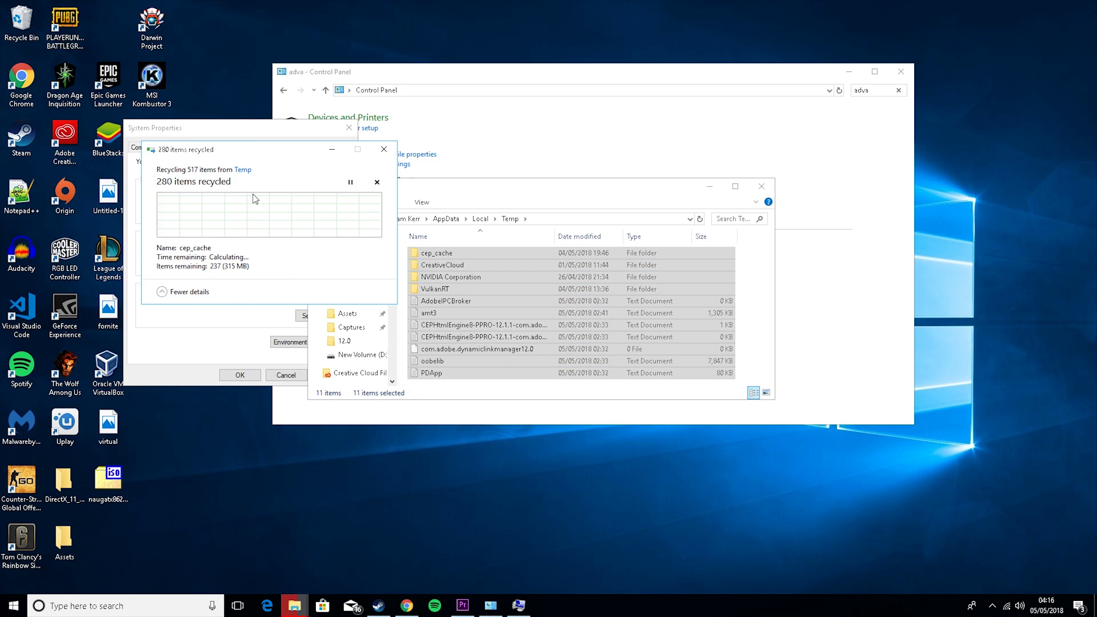
click(307, 275)
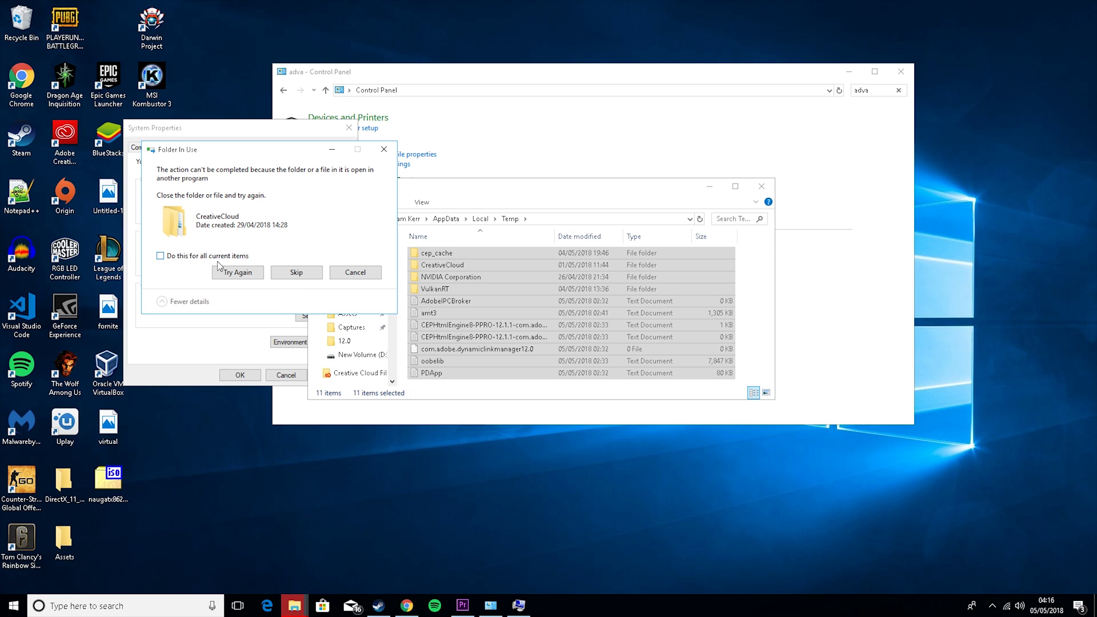
click(160, 257)
click(302, 275)
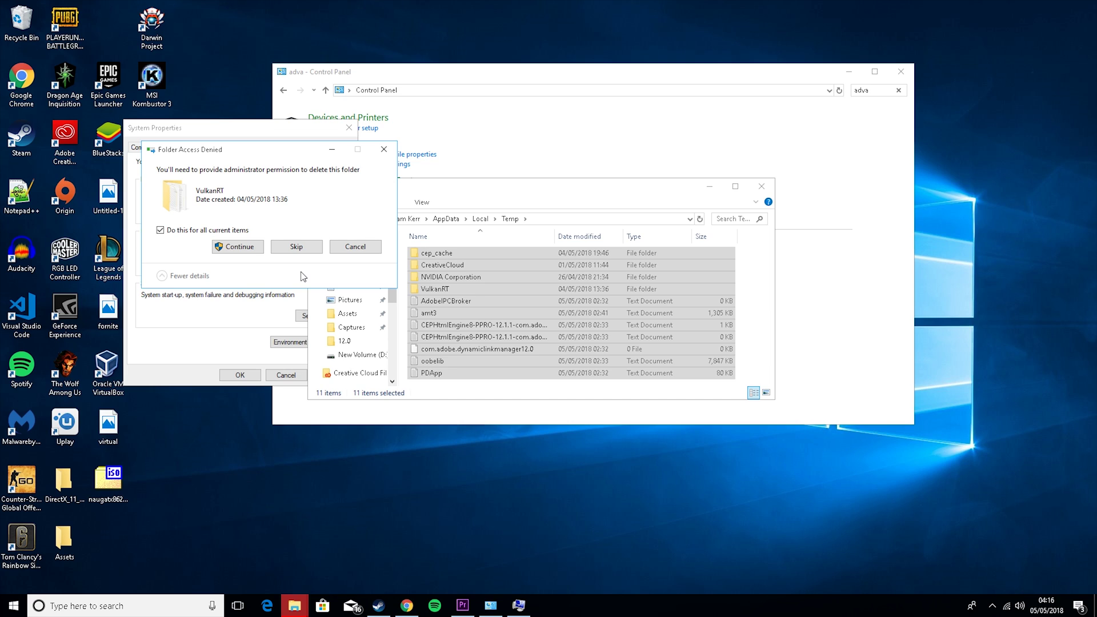
click(243, 247)
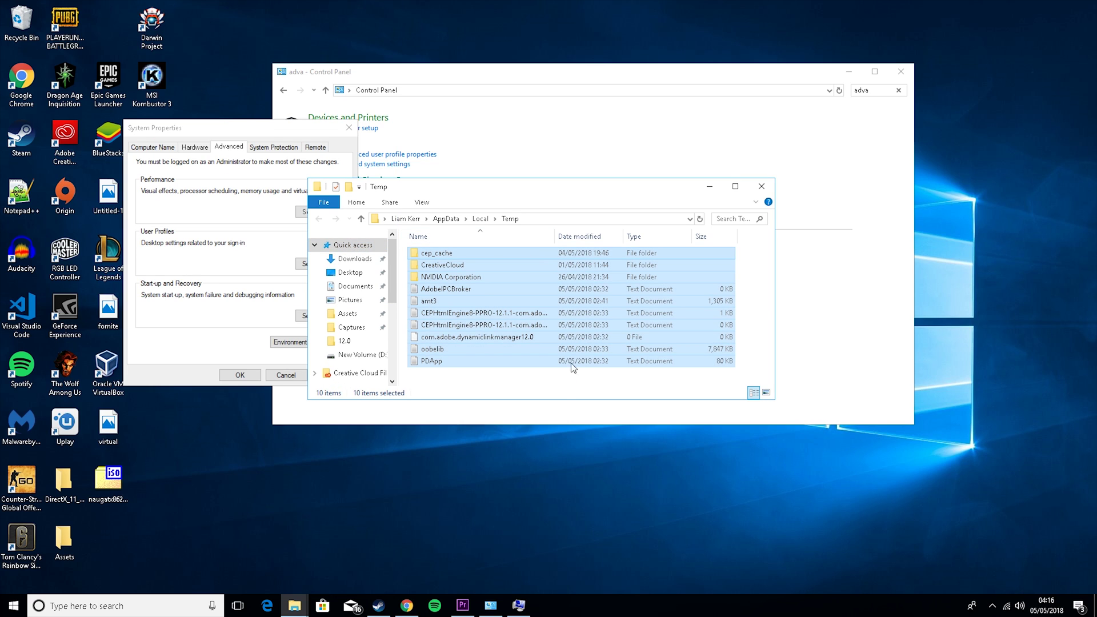
Close the Temp folder, the System Properties and the Control Panel
drag(568, 374, 600, 231)
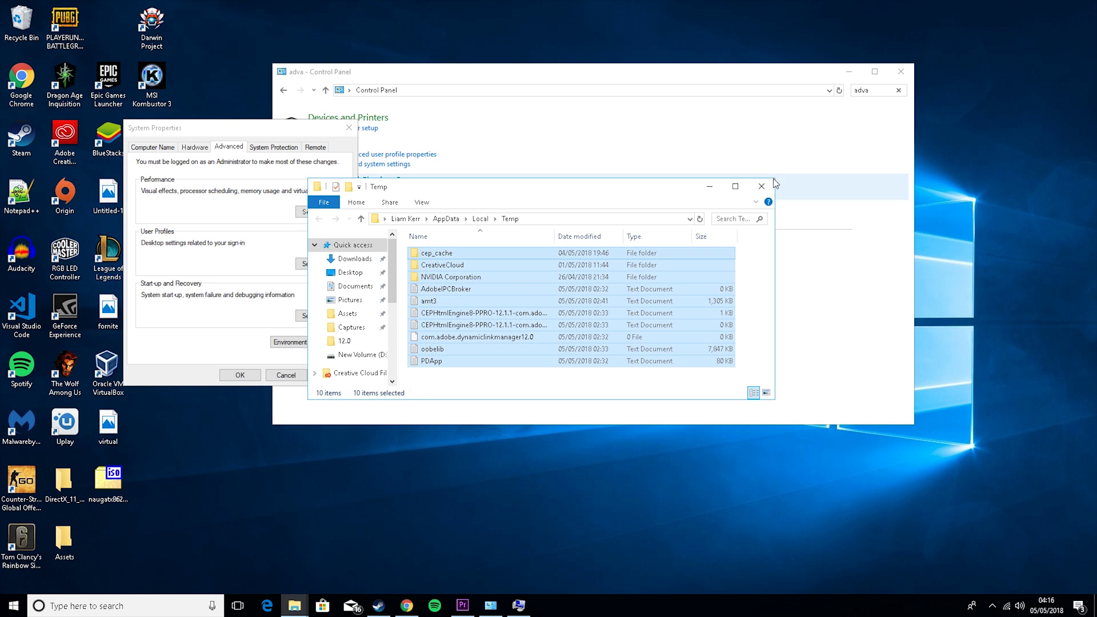
click(763, 195)
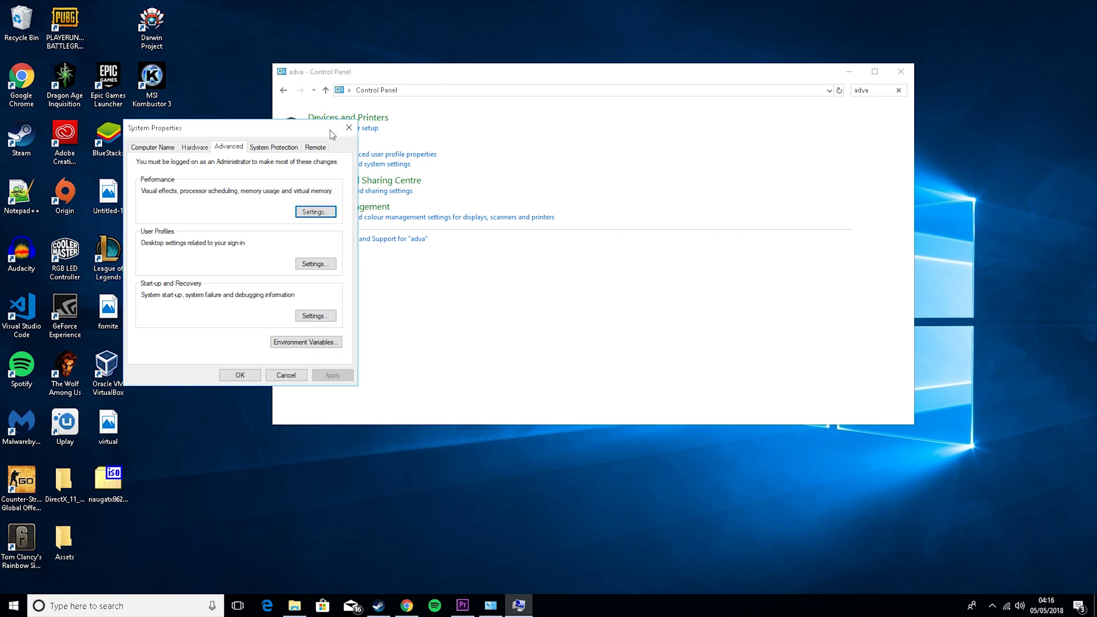
click(348, 127)
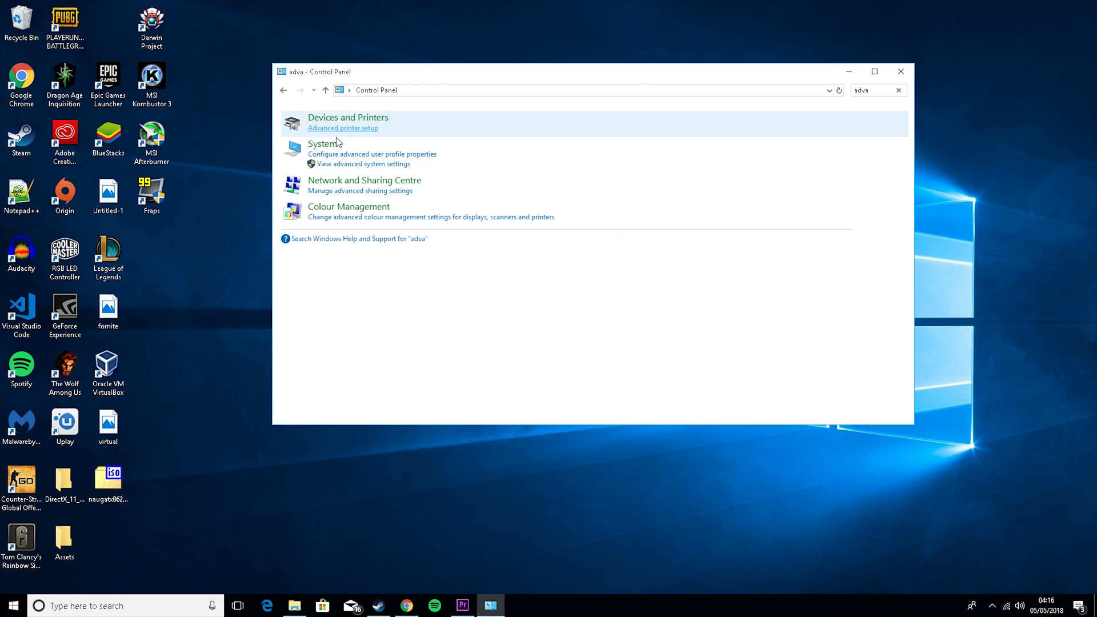
click(901, 71)
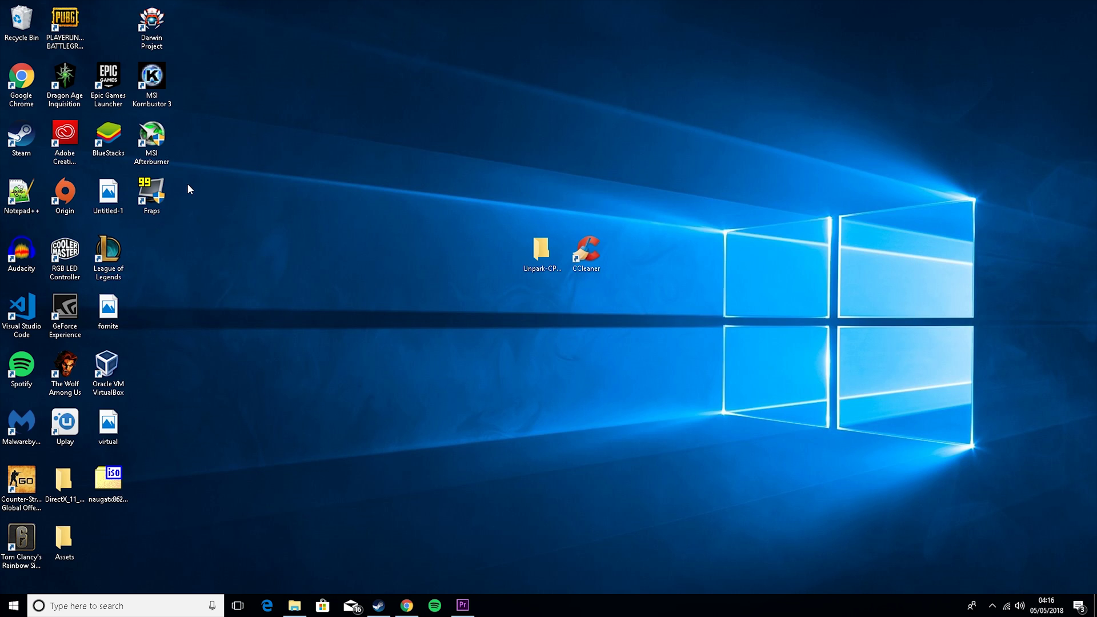
Permanently delete everything in the Recycle Bin, granting administrator permission for protected files, and close it
double_click(22, 21)
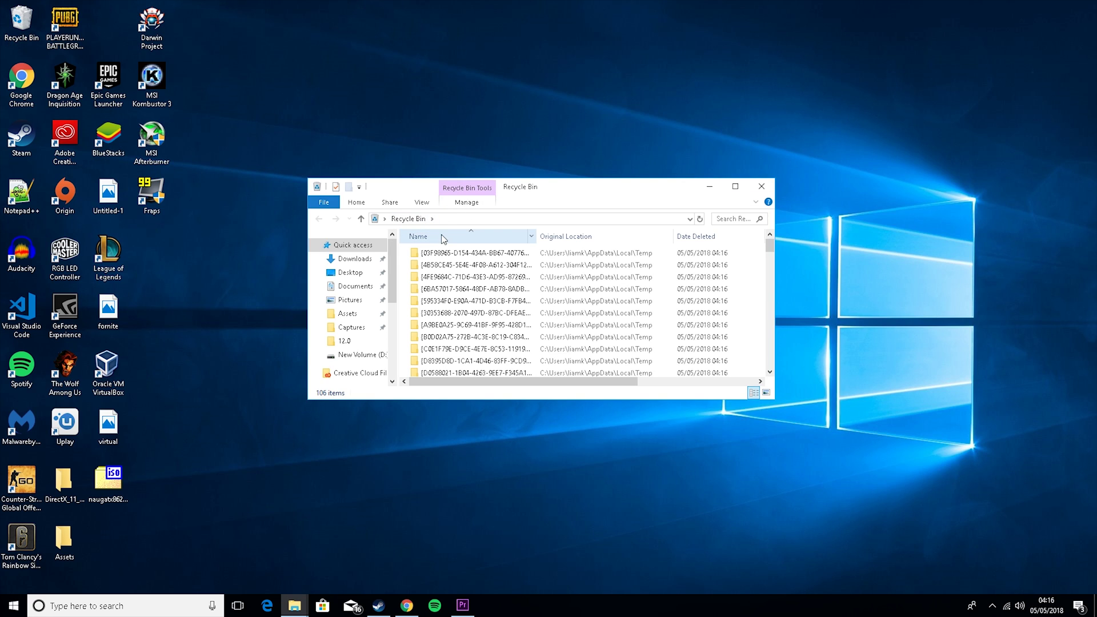
key(ctrl+a)
key(Delete)
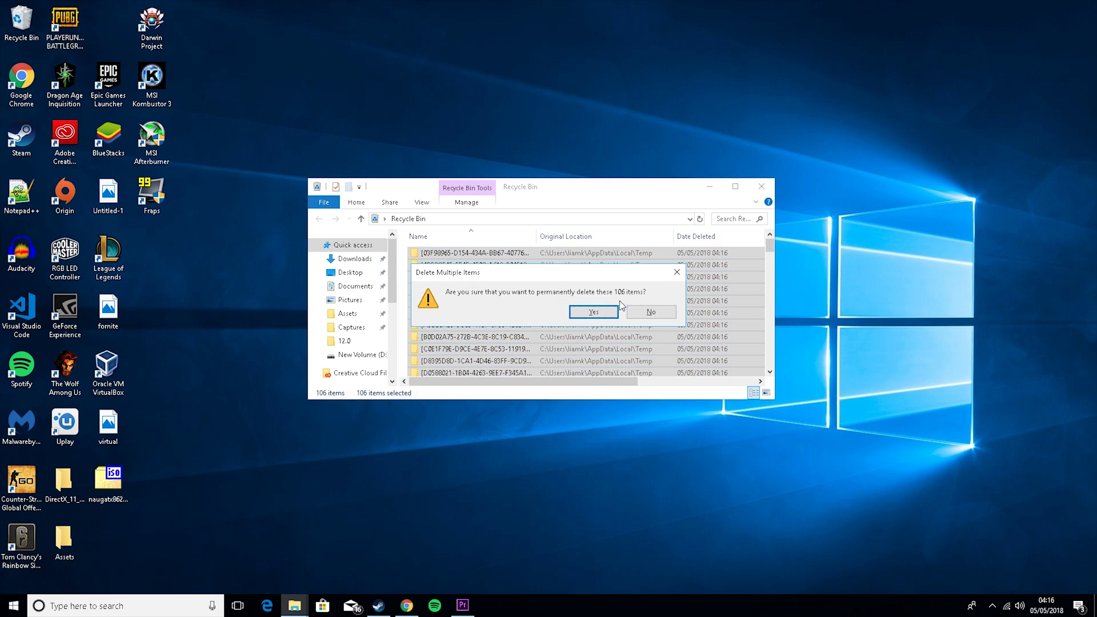
click(594, 312)
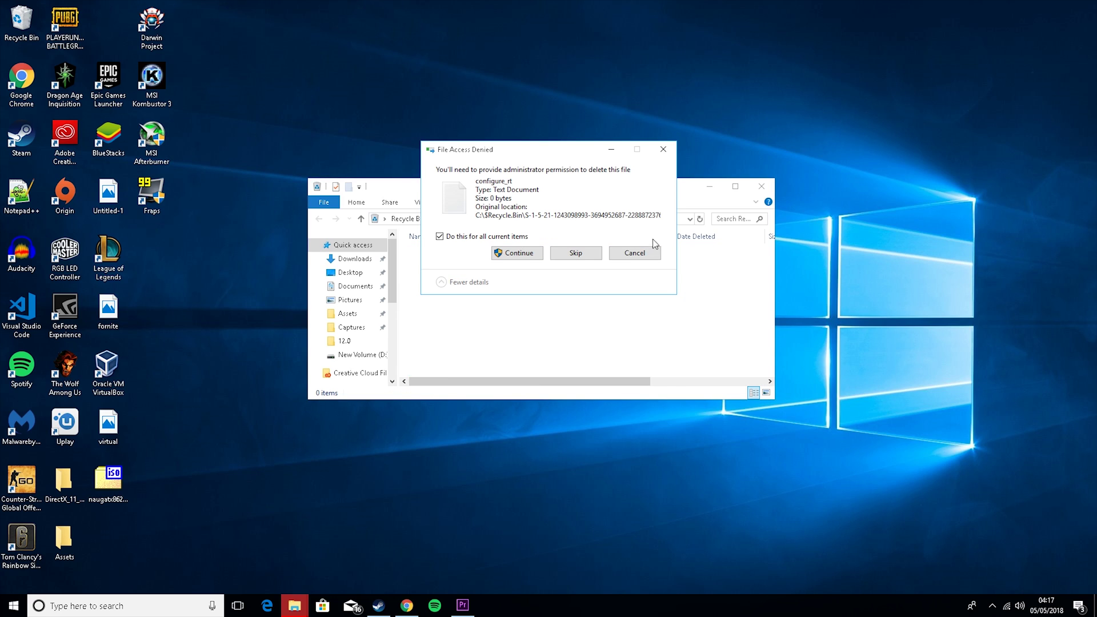
click(502, 252)
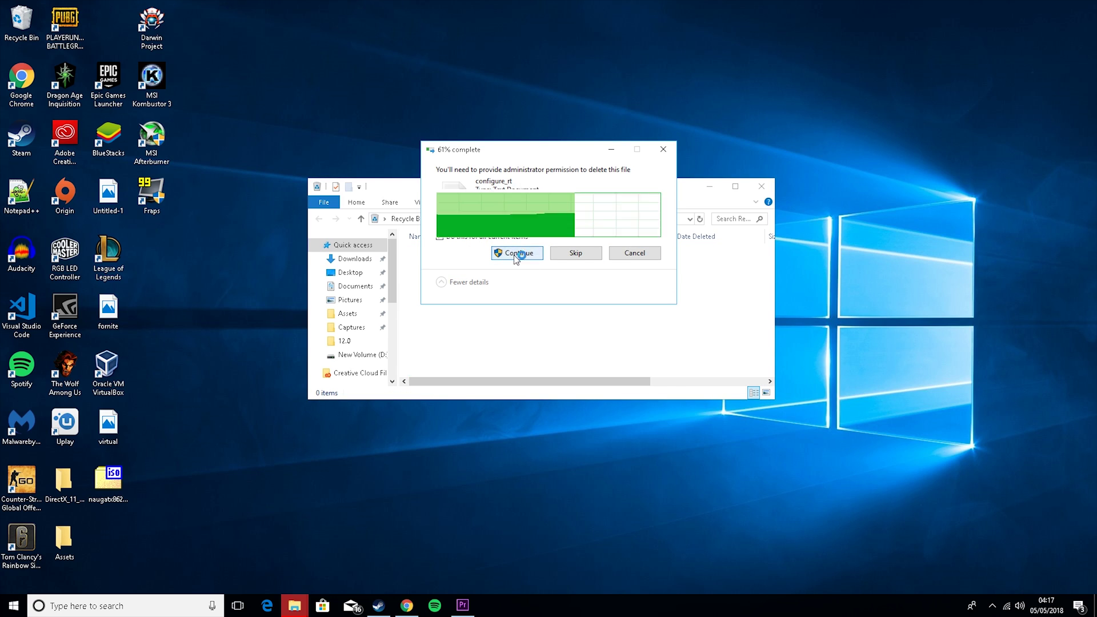
click(761, 182)
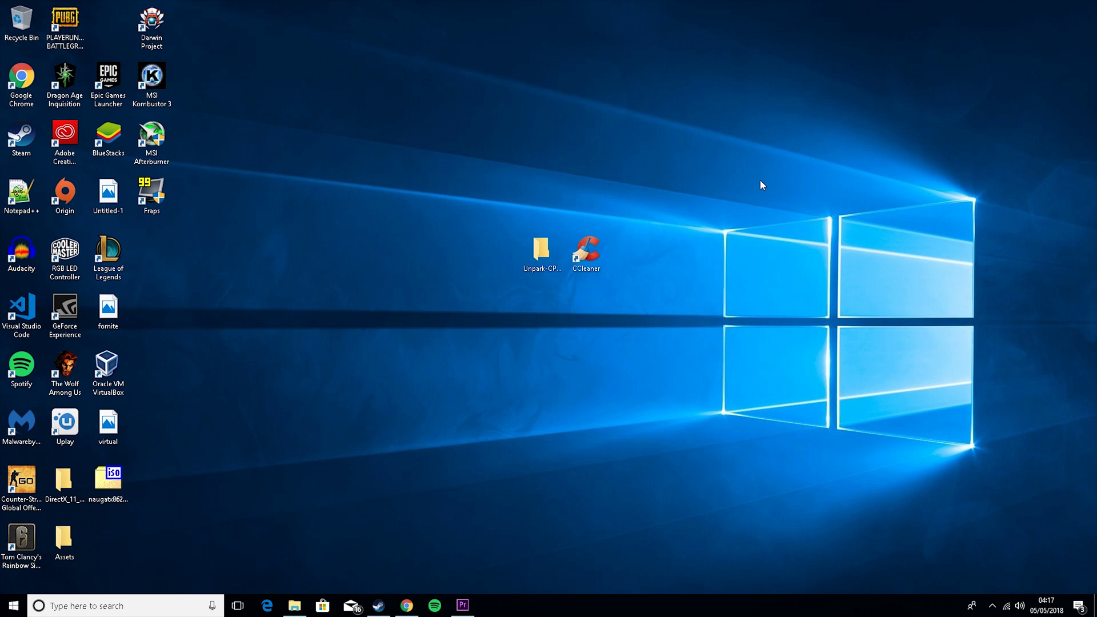
Search Windows for "my", open This PC and maximize its window
click(88, 606)
text(my)
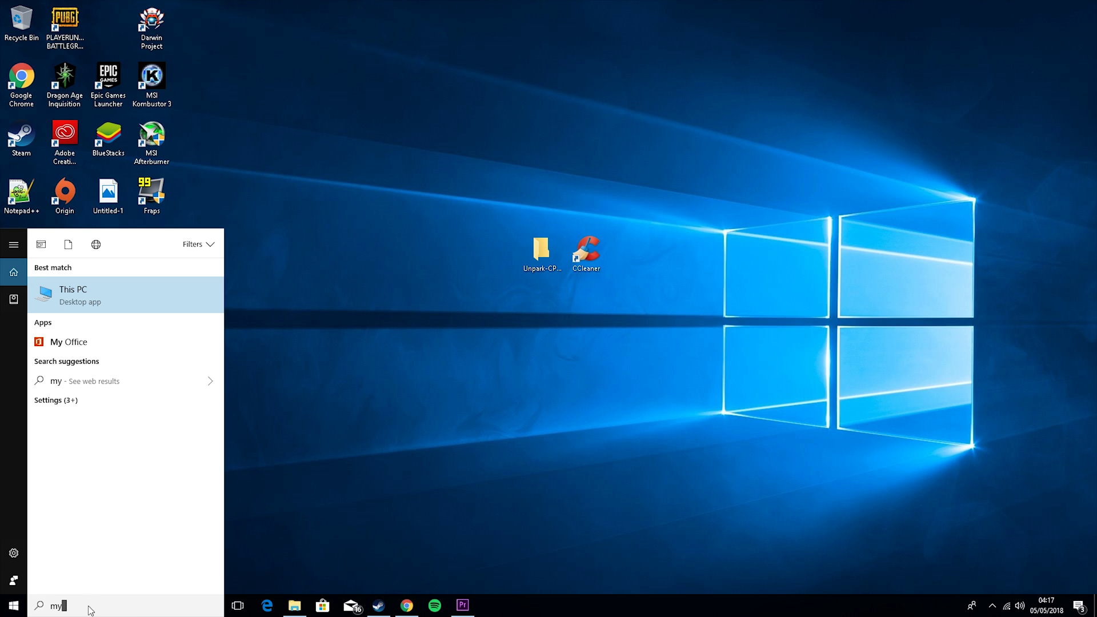
click(87, 293)
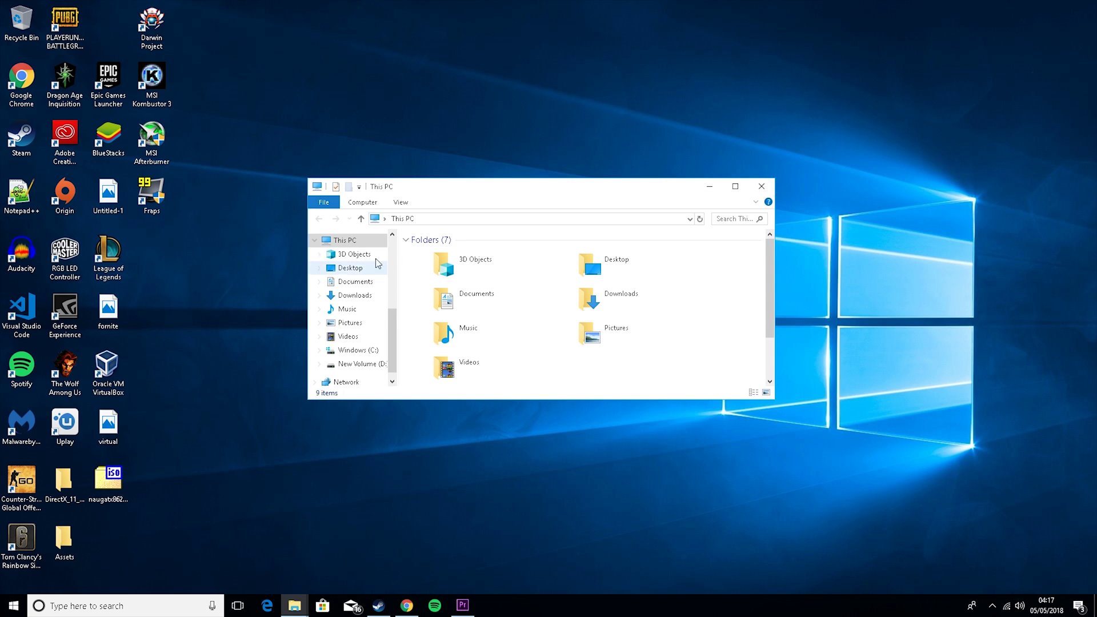
scroll(365, 313, down, 1)
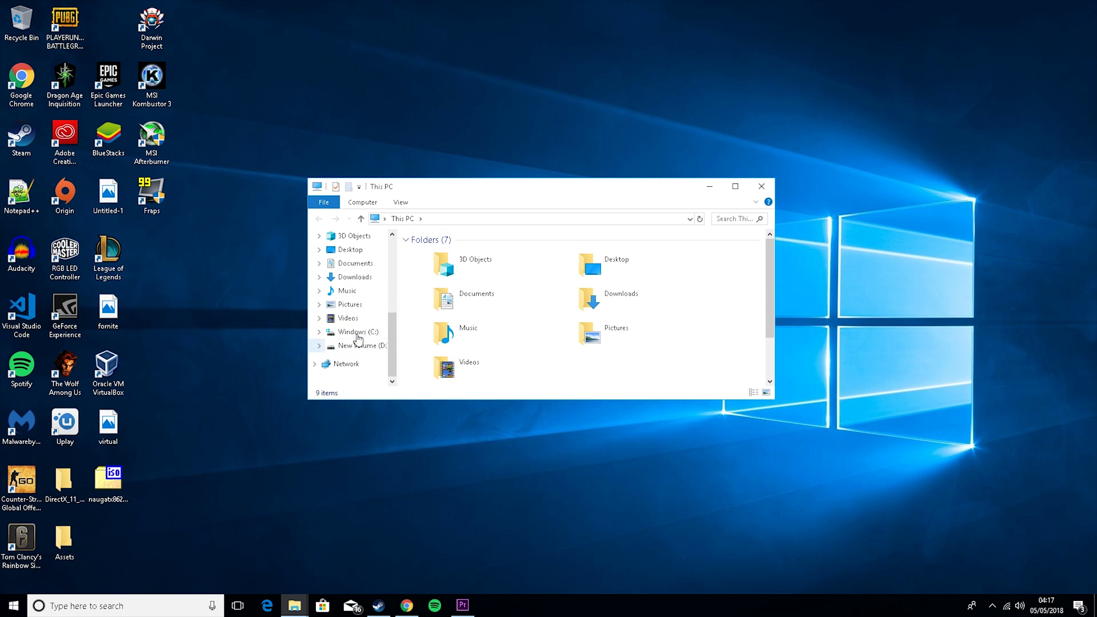
scroll(329, 342, up, 1)
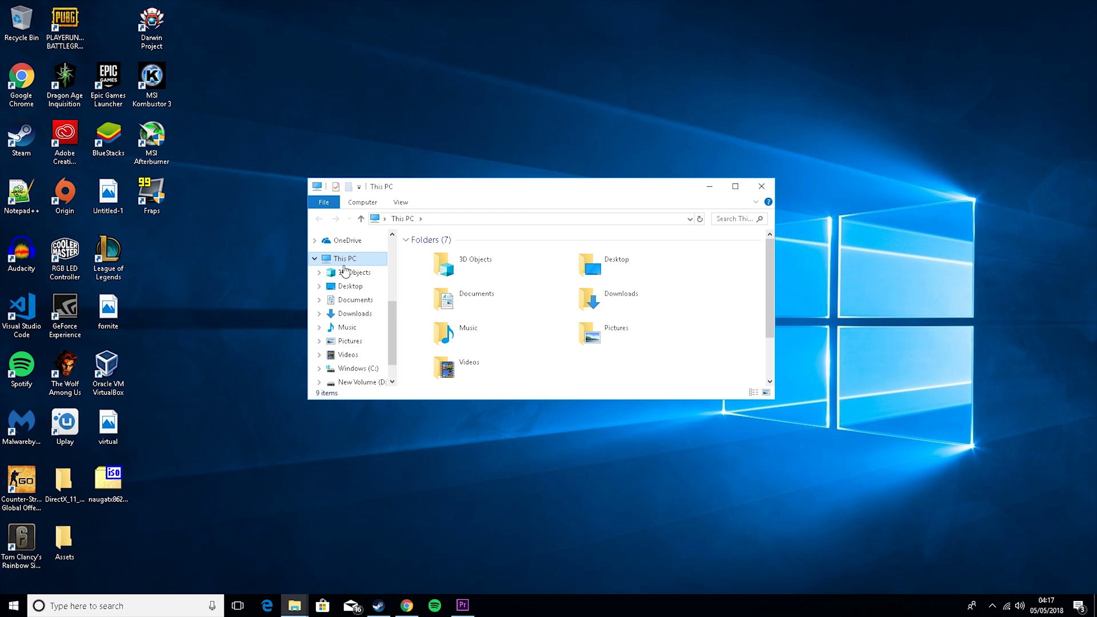
scroll(451, 329, down, 2)
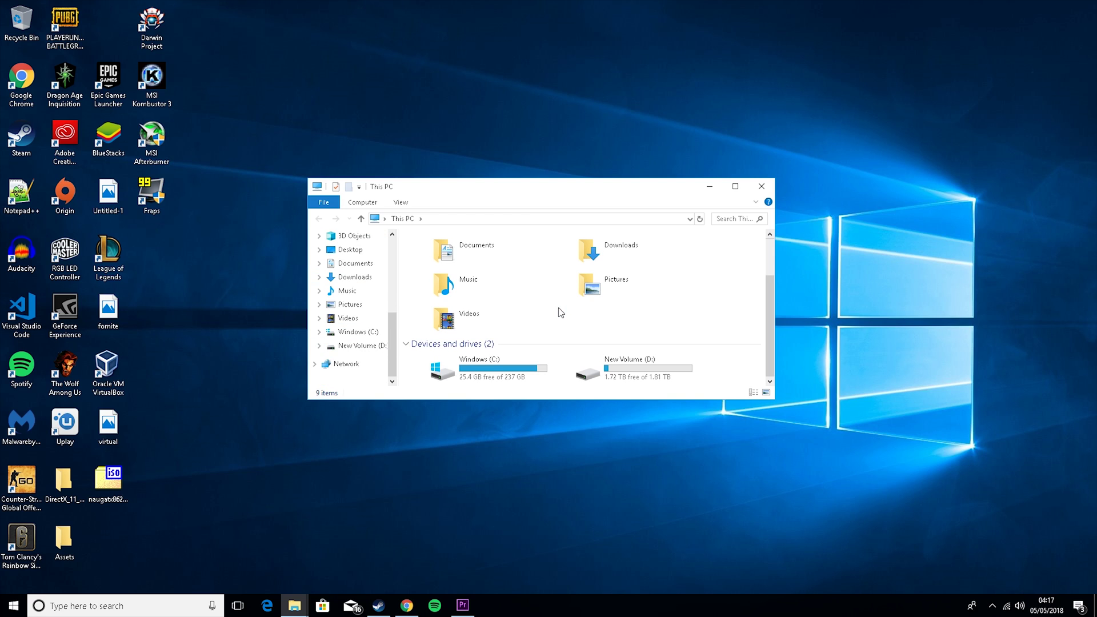
click(736, 187)
Open the properties of the Windows (C:) drive
click(195, 166)
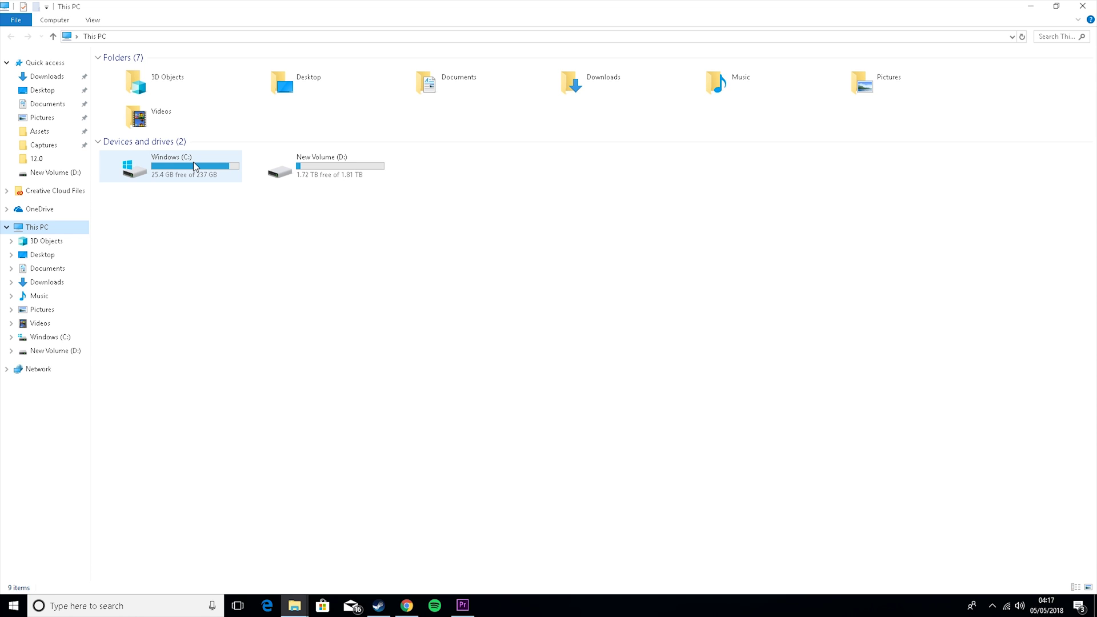
right_click(195, 167)
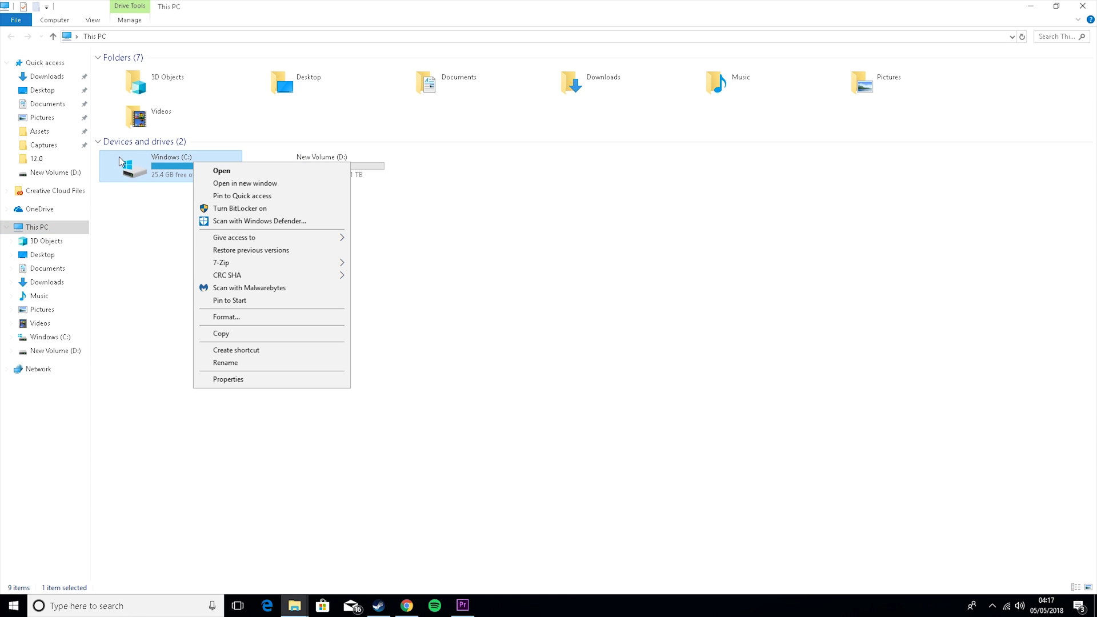
click(266, 379)
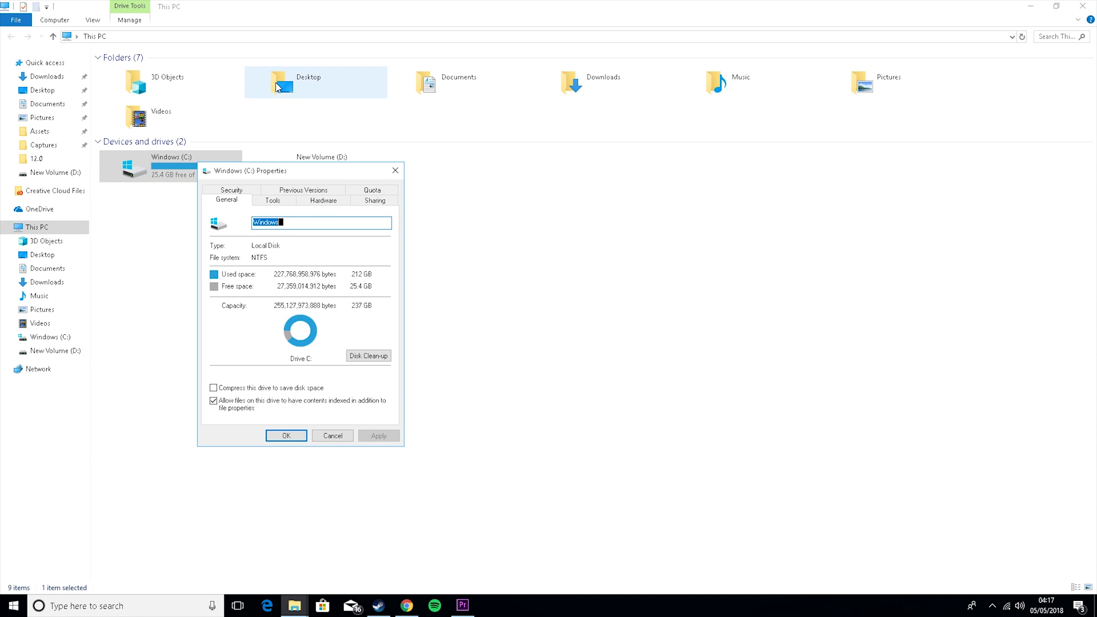
Run Disk Clean-up on the C: drive with Temporary files, Delivery Optimisation Files and the error reporting files also selected, confirming the deletion
click(368, 355)
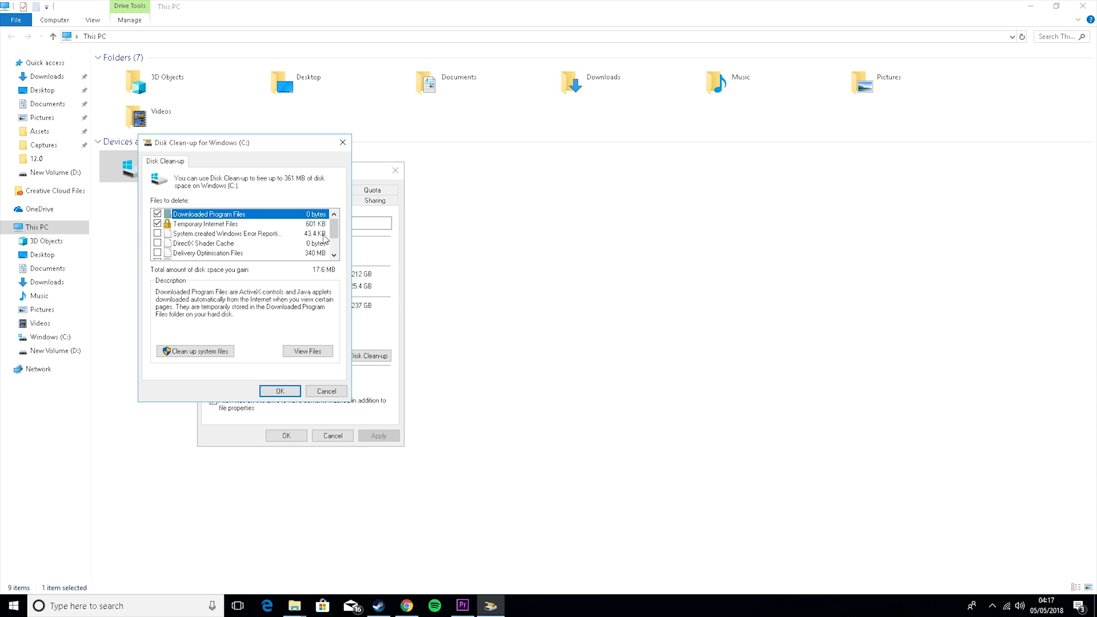
scroll(327, 239, down, 3)
scroll(246, 239, up, 1)
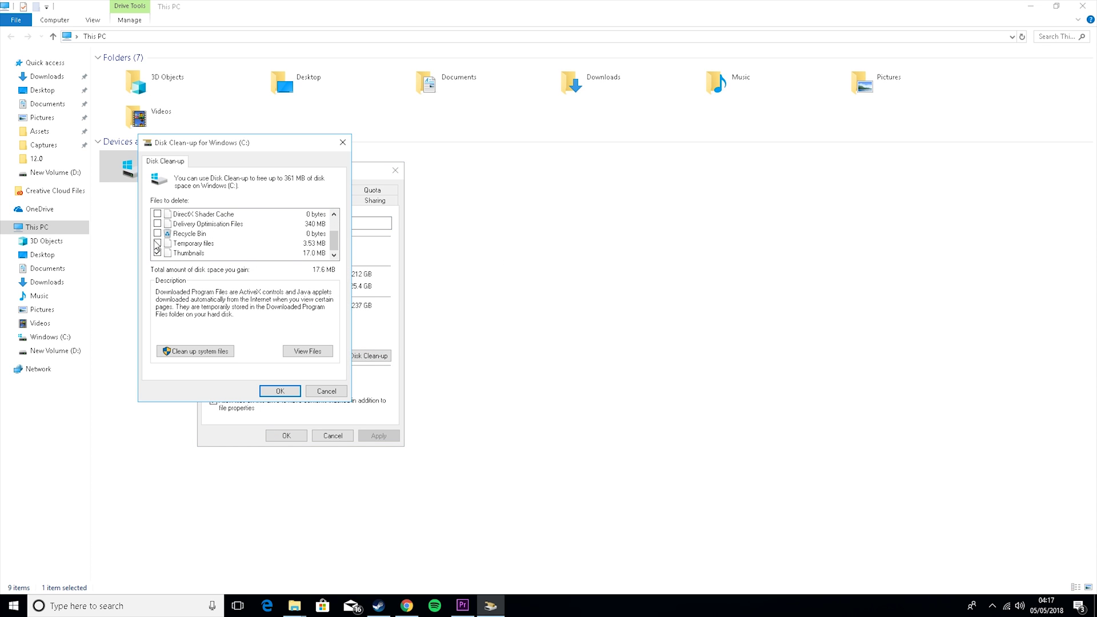
click(157, 253)
click(158, 233)
scroll(227, 232, up, 2)
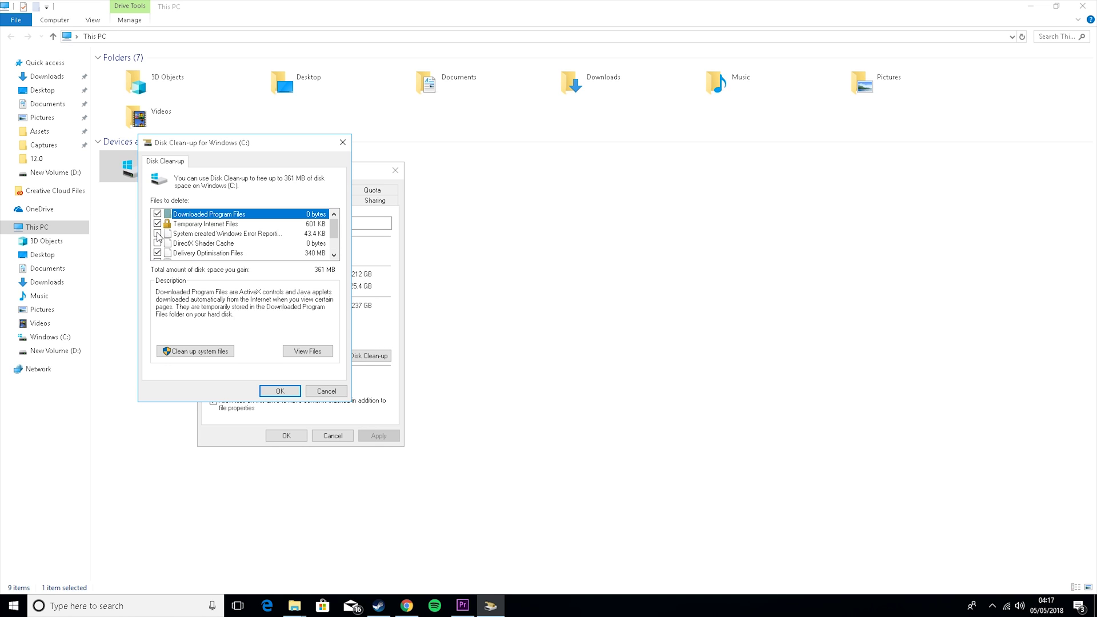
click(284, 391)
click(574, 312)
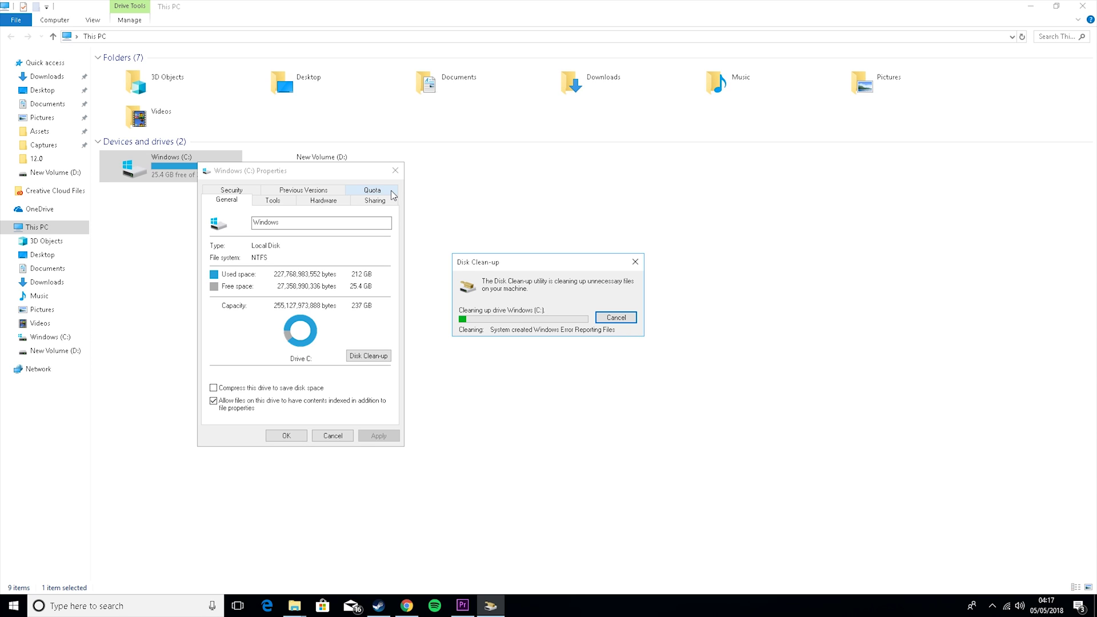
Scan the Windows (C:) drive for file system errors and close the scan report
drag(376, 159, 493, 130)
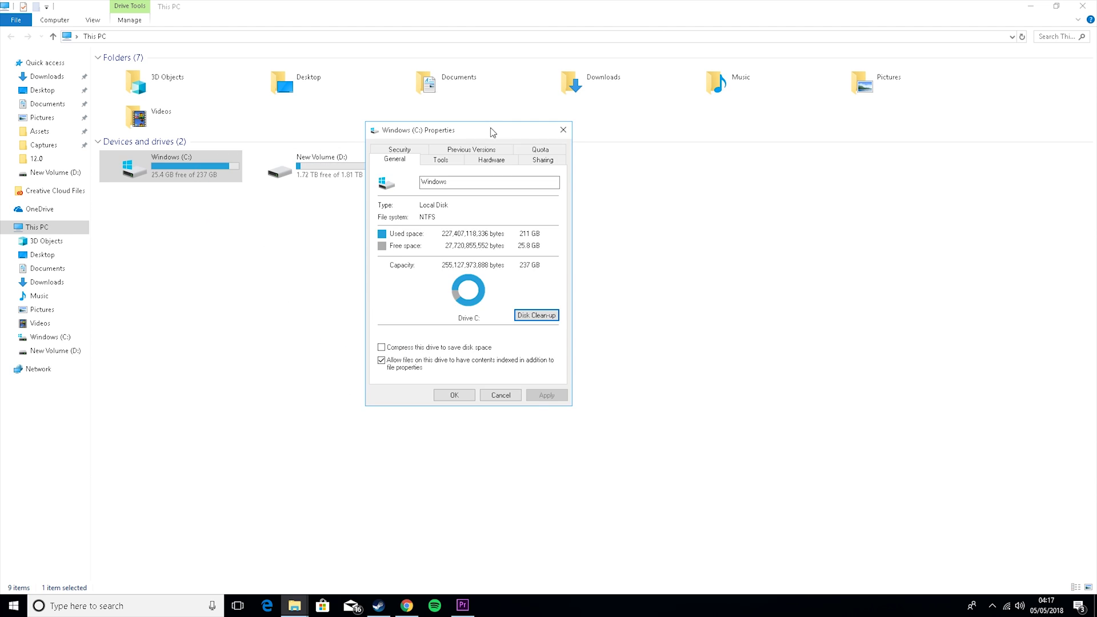
click(453, 162)
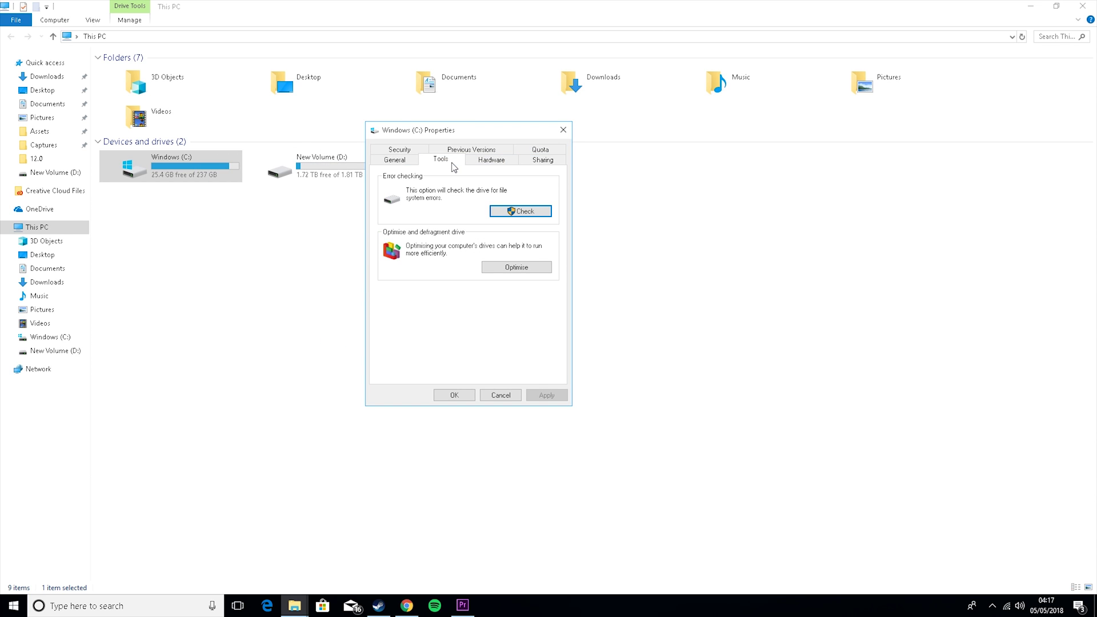
click(525, 213)
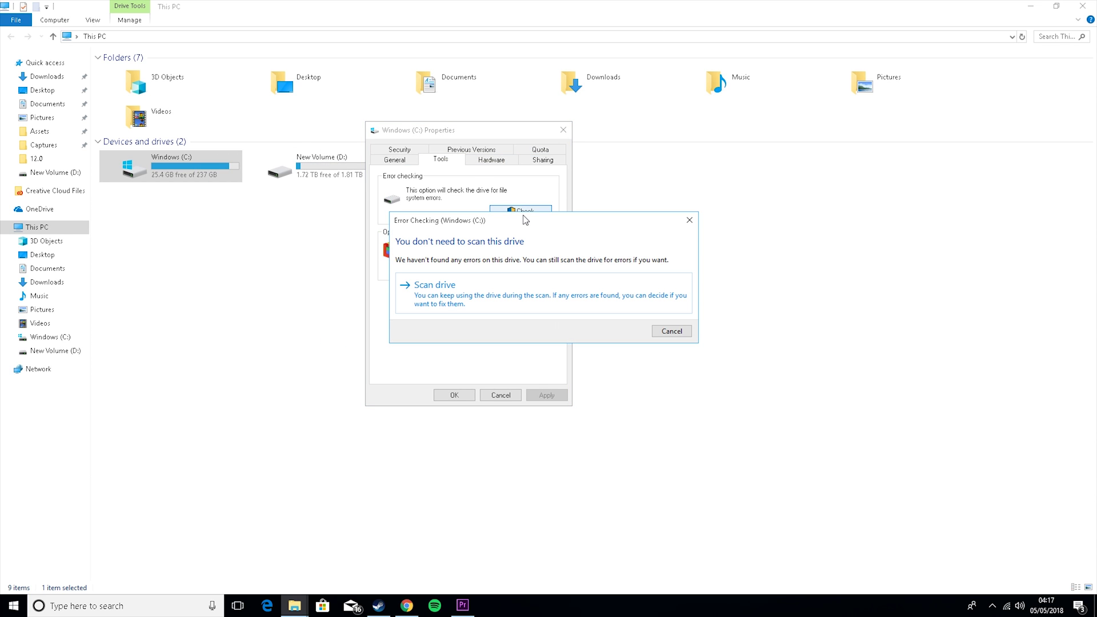
click(475, 285)
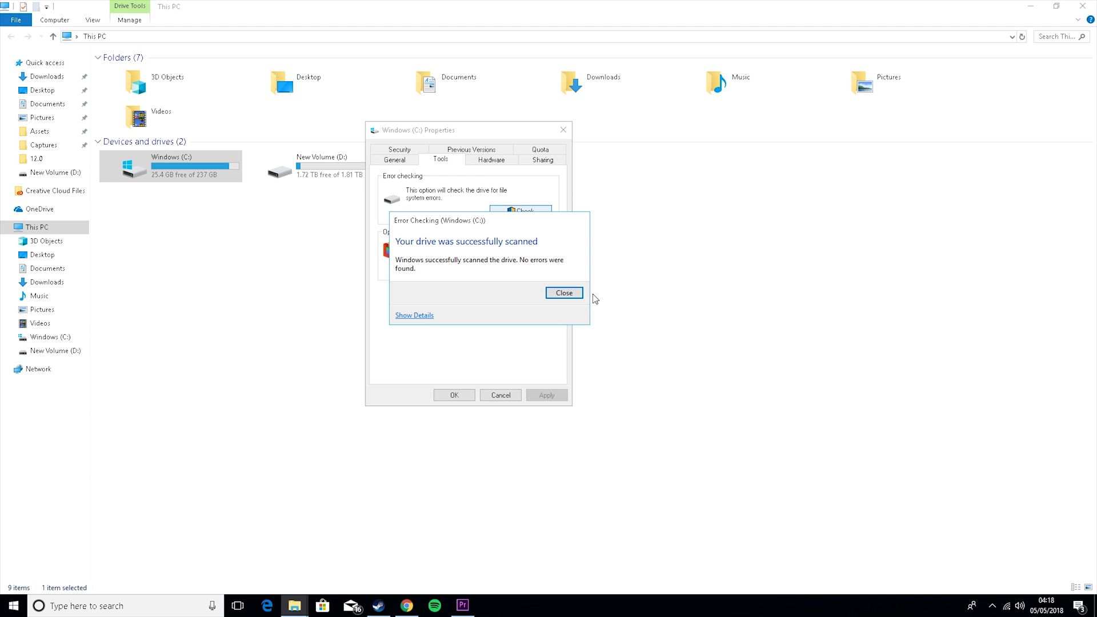
click(561, 292)
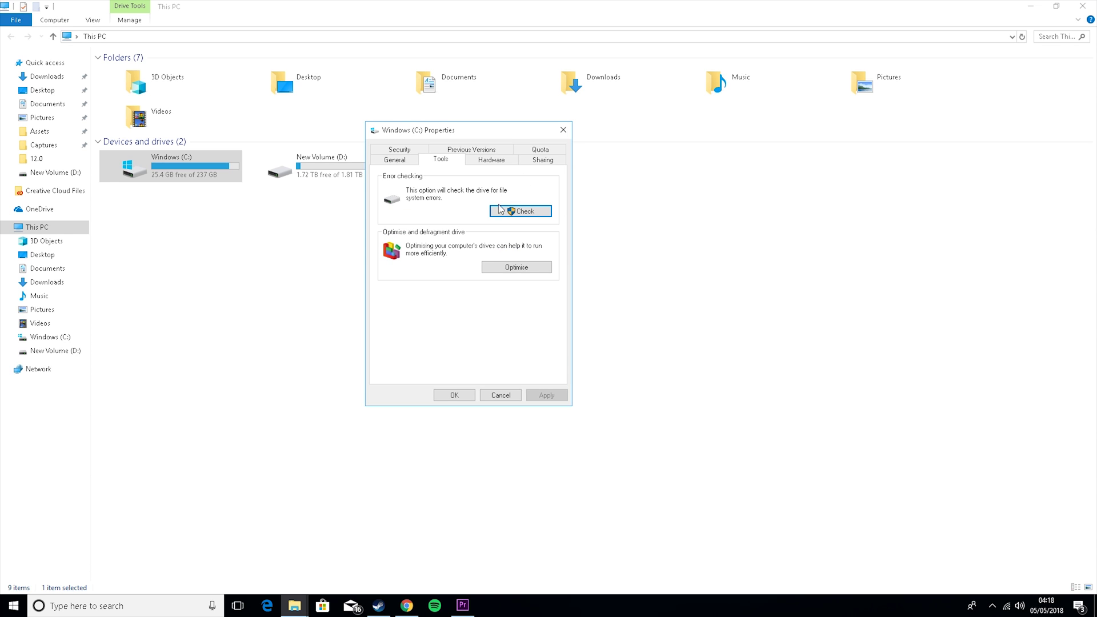
Optimise the New Volume (D:) hard disk, then close Optimise Drives and the C: drive properties
click(510, 269)
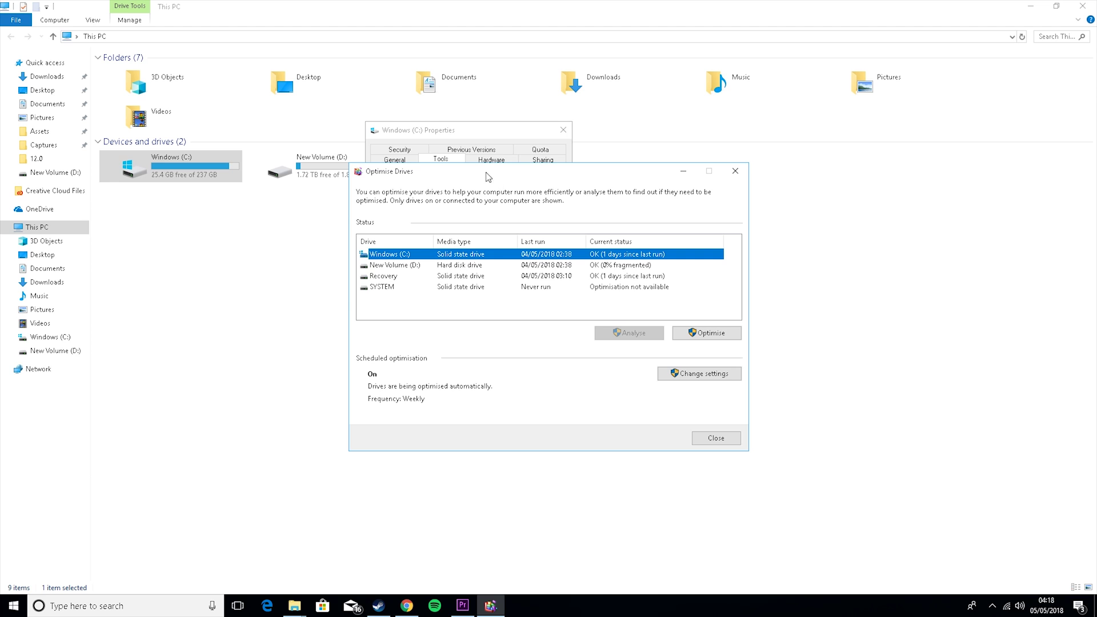
drag(485, 171, 512, 177)
click(454, 255)
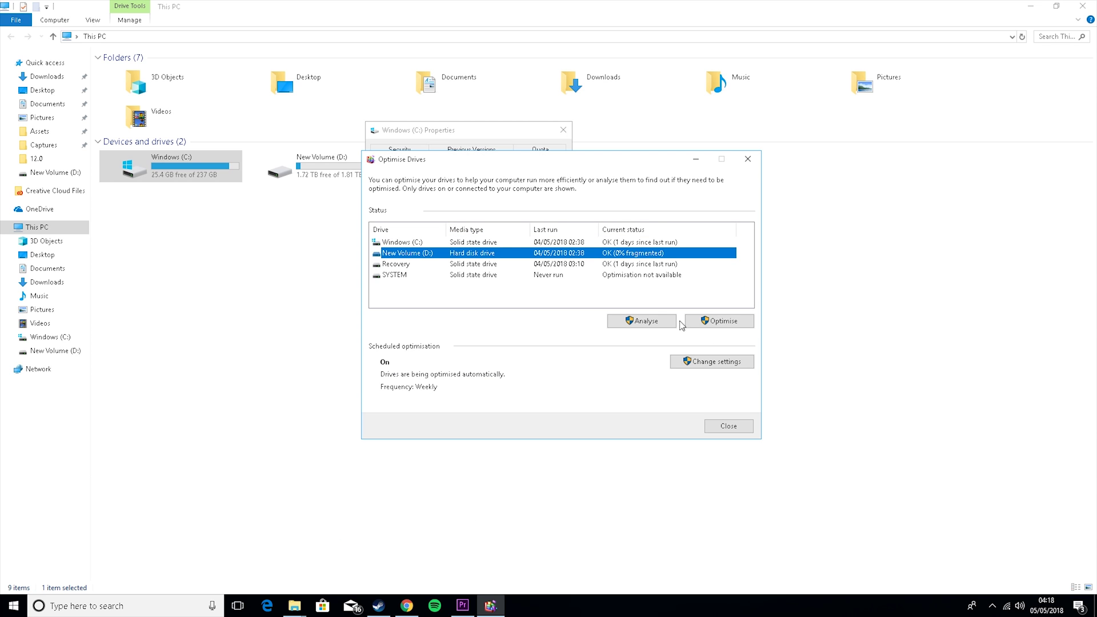
click(710, 321)
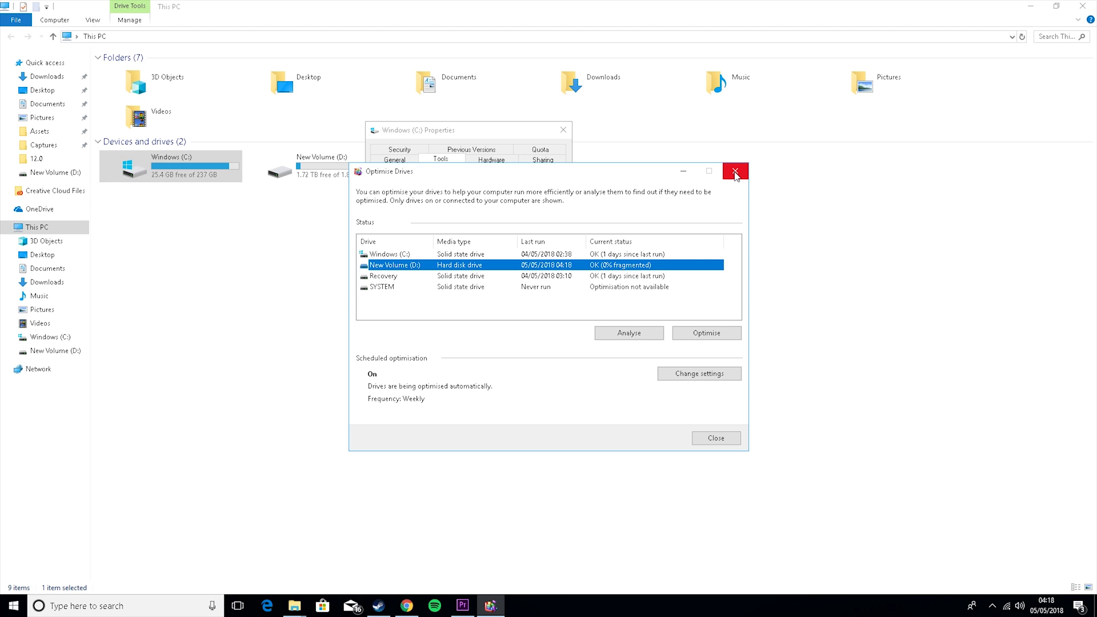
click(735, 171)
click(562, 130)
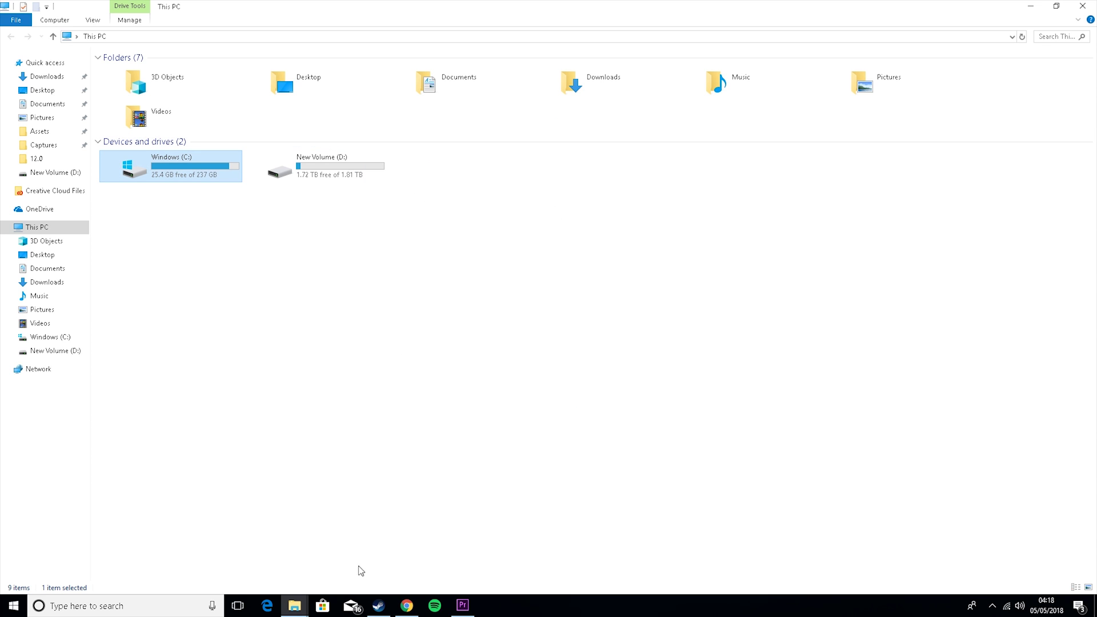
Open the Control Panel, find Power Options by searching for "power", and show the additional power plans
click(140, 606)
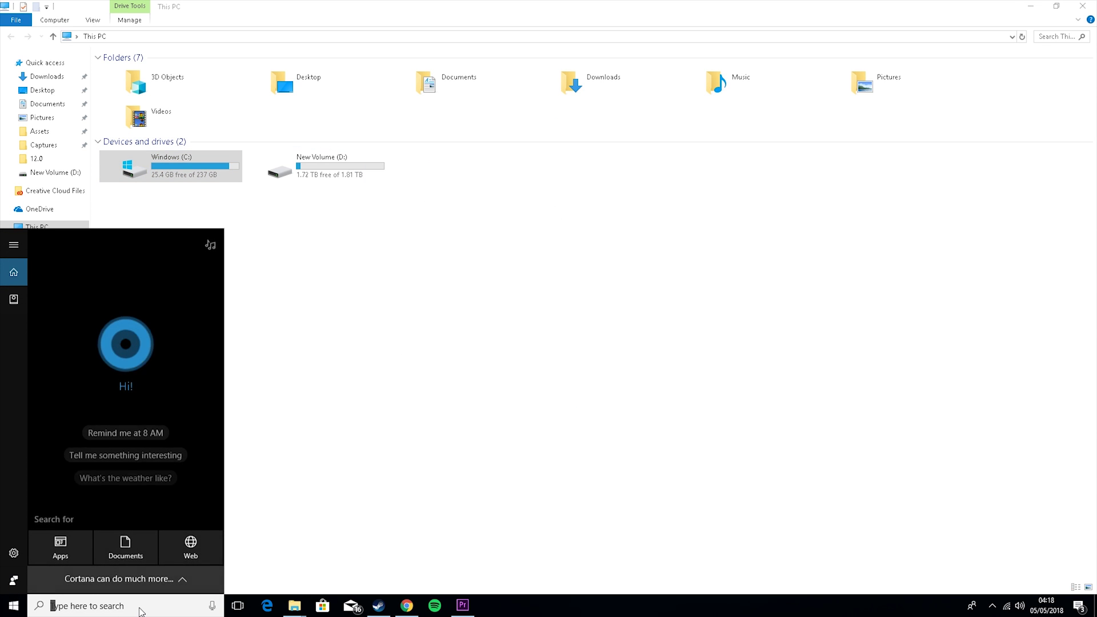
text(control)
key(Return)
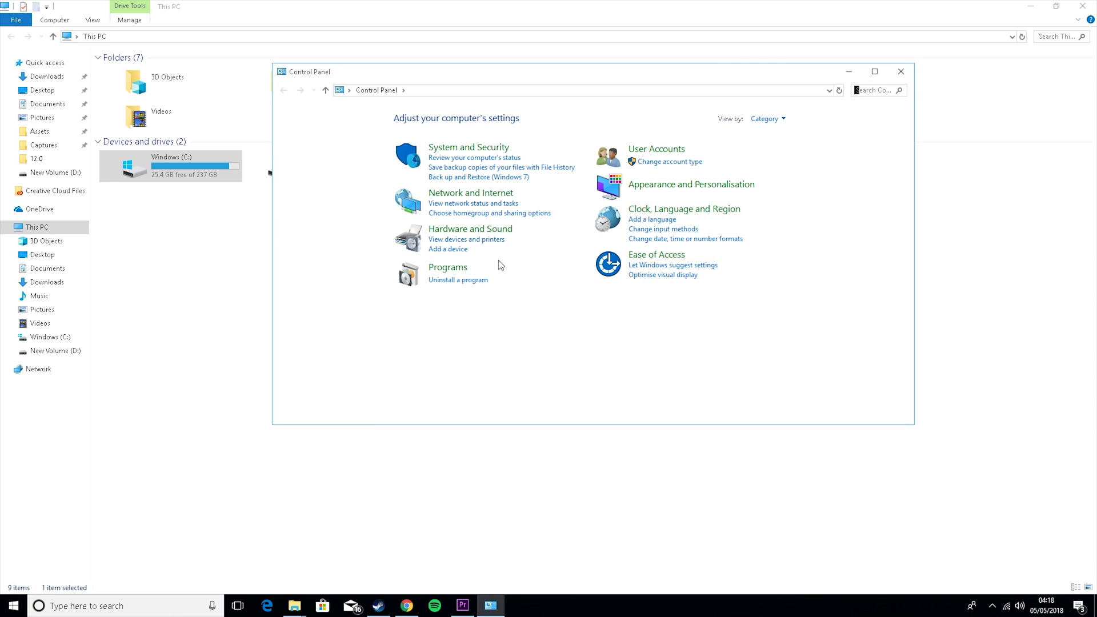
text(power)
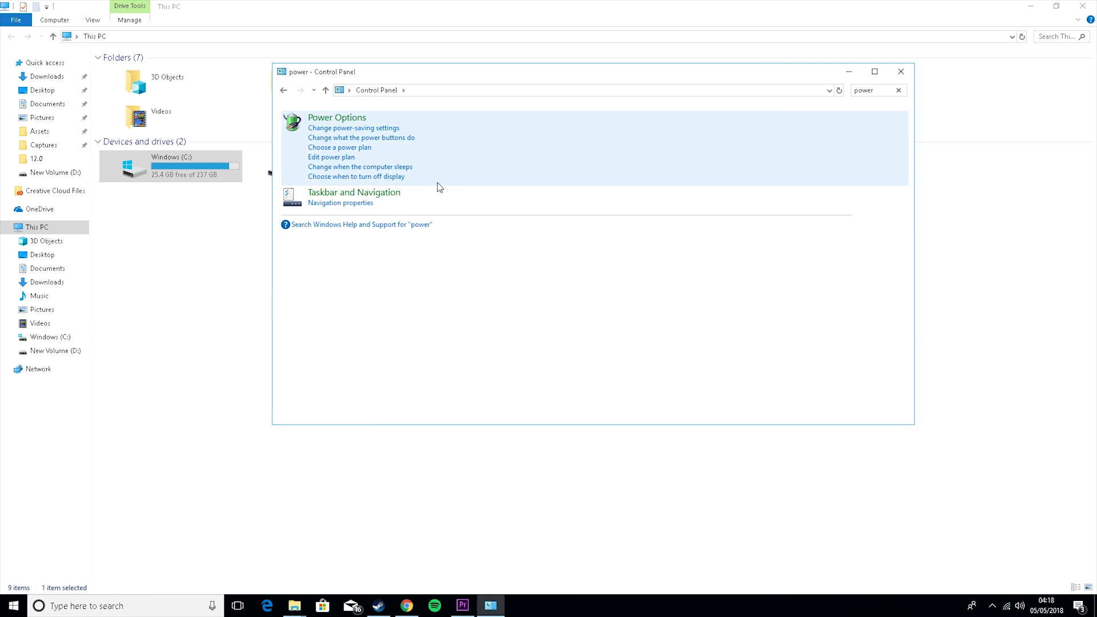
click(354, 122)
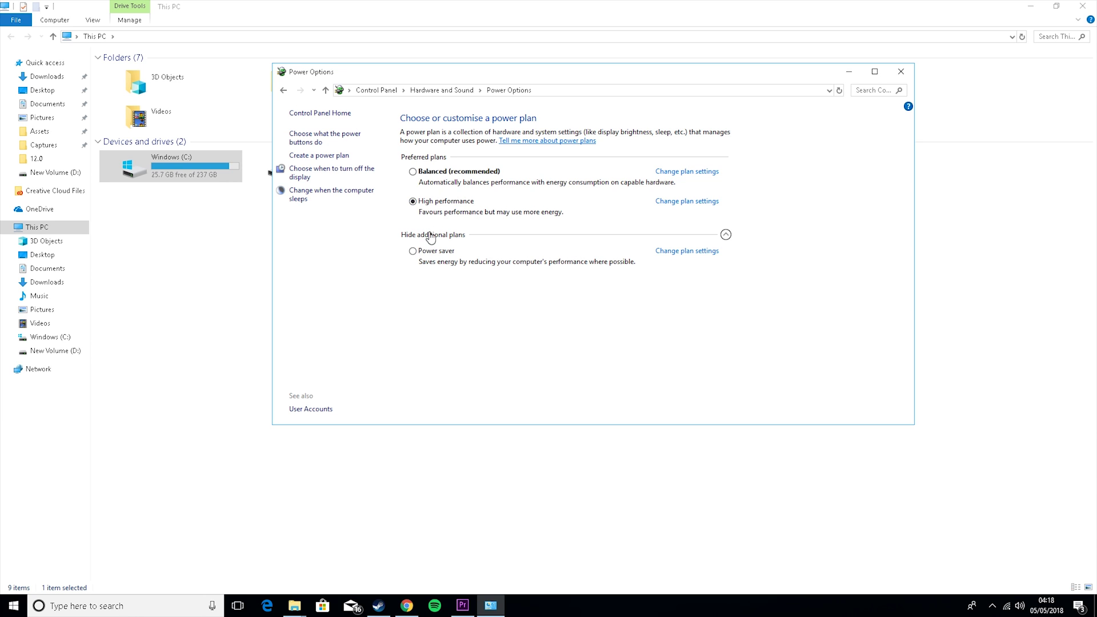
click(725, 235)
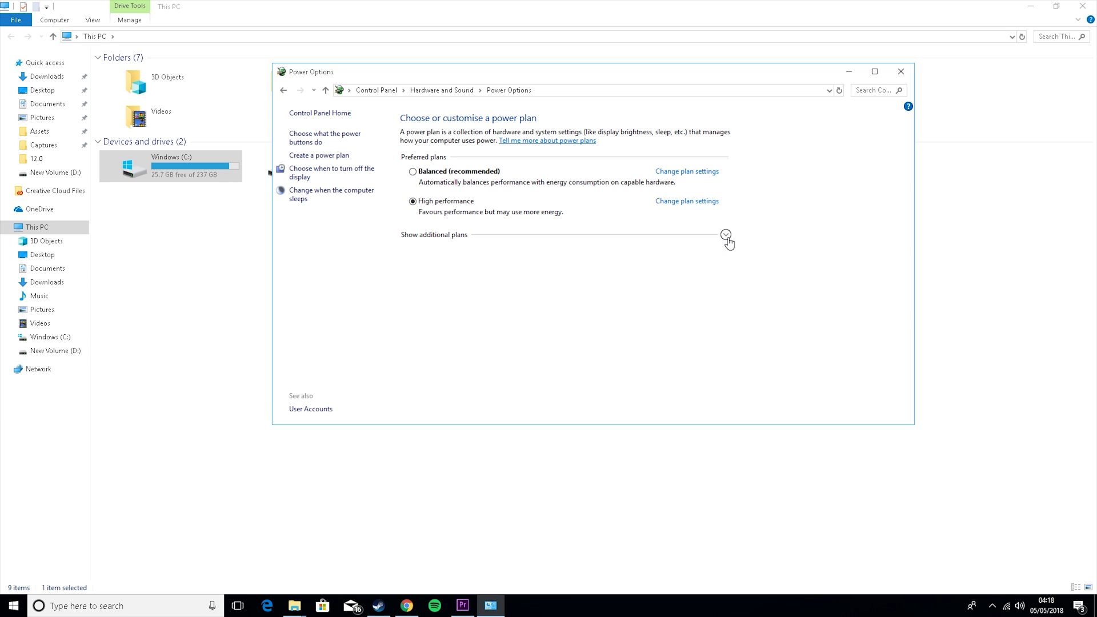
click(726, 235)
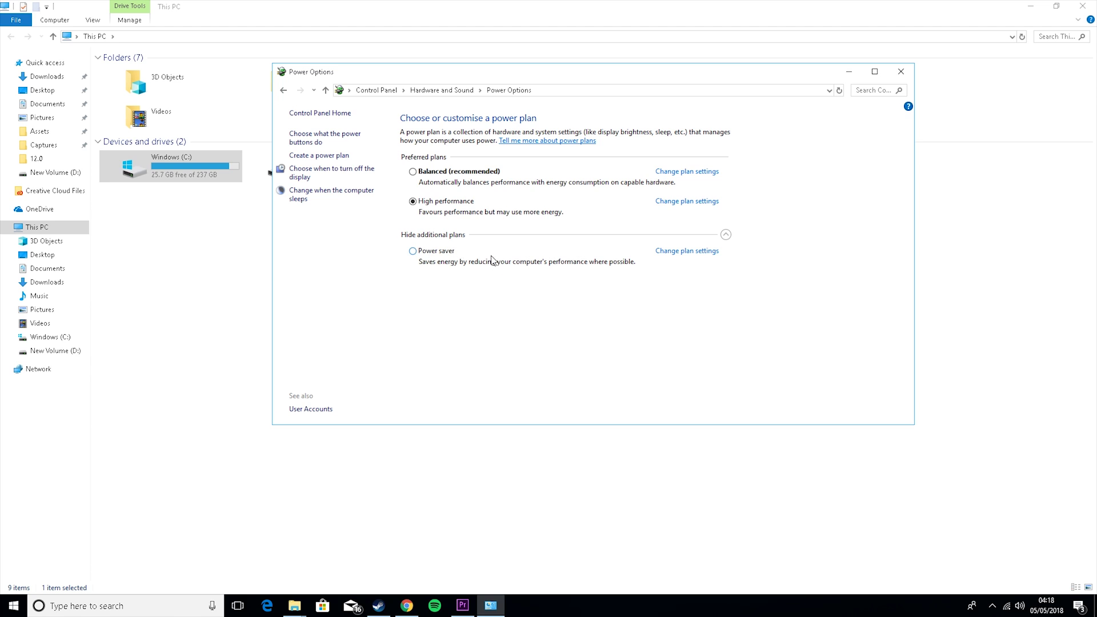
In the High performance plan's advanced settings, set the hard disk turn-off time to 0 minutes
click(661, 203)
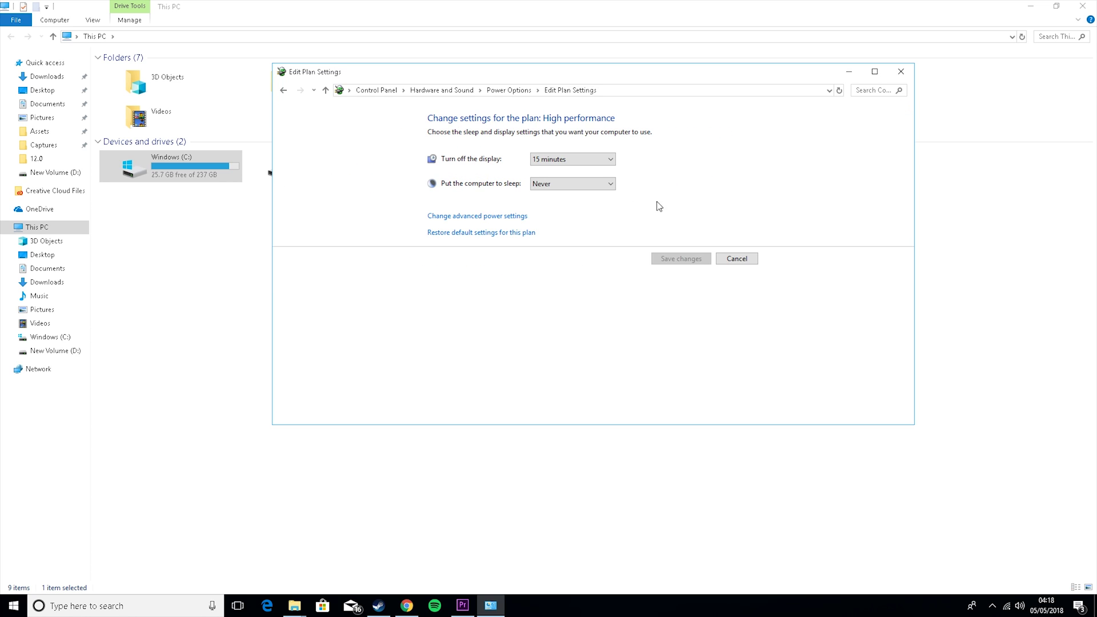
click(500, 219)
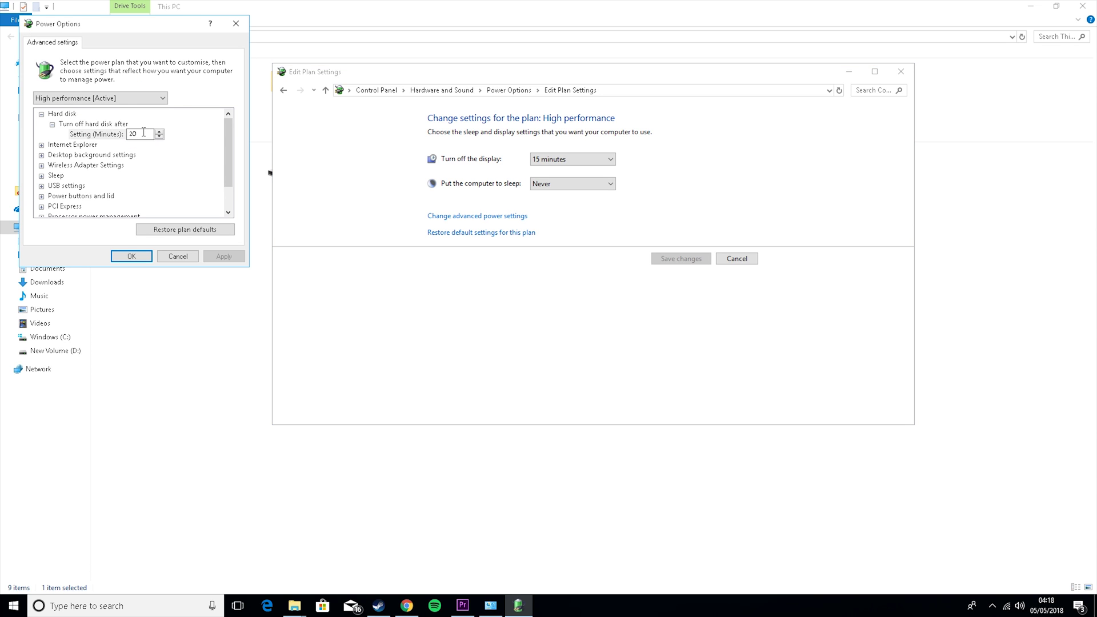
double_click(143, 133)
text(0)
Expand all Processor power management settings and open the minimum processor state for editing at 100%
scroll(236, 162, down, 1)
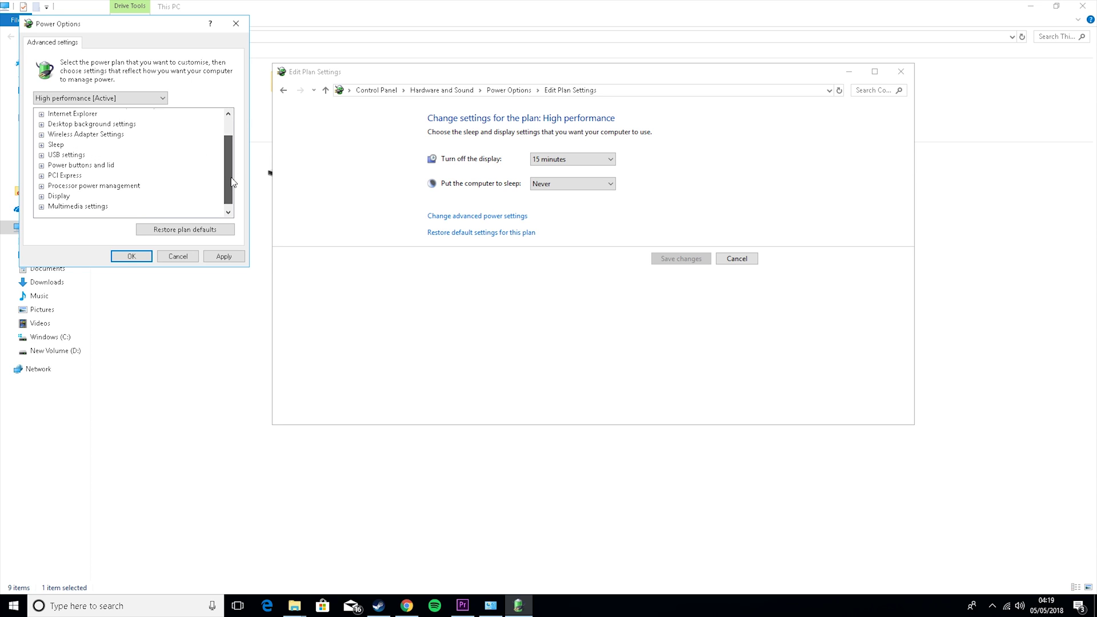
click(38, 189)
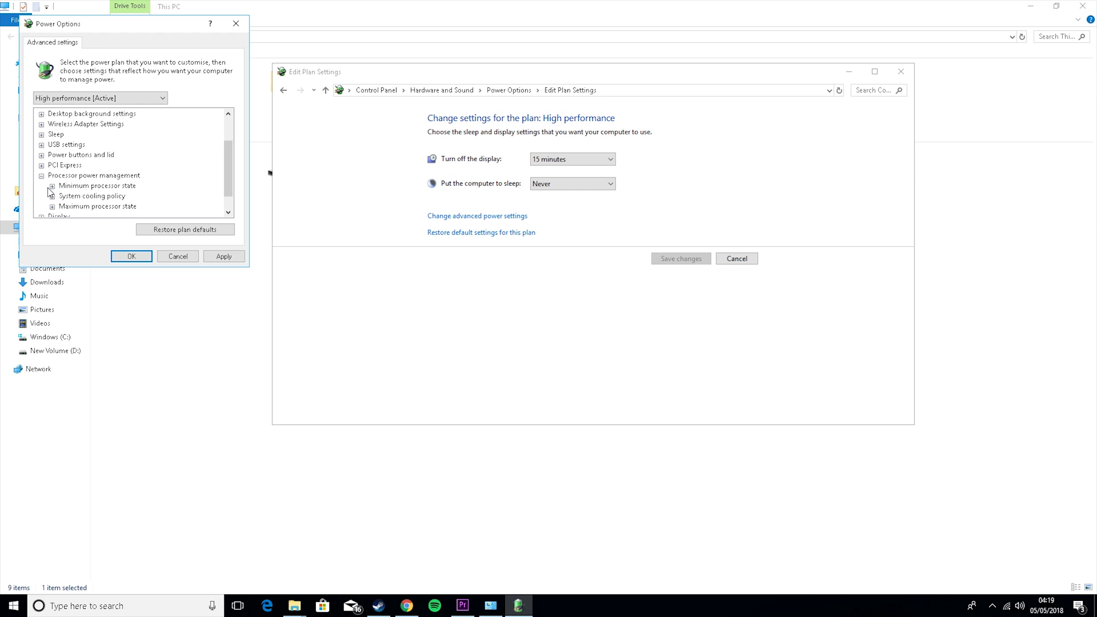
click(52, 186)
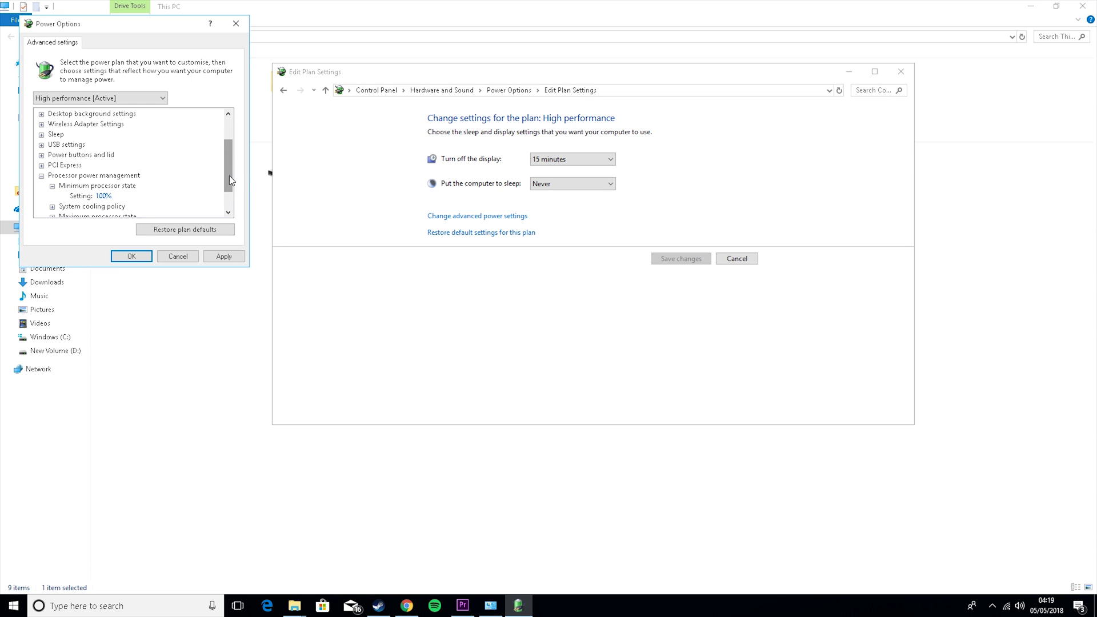
scroll(230, 180, down, 1)
click(52, 186)
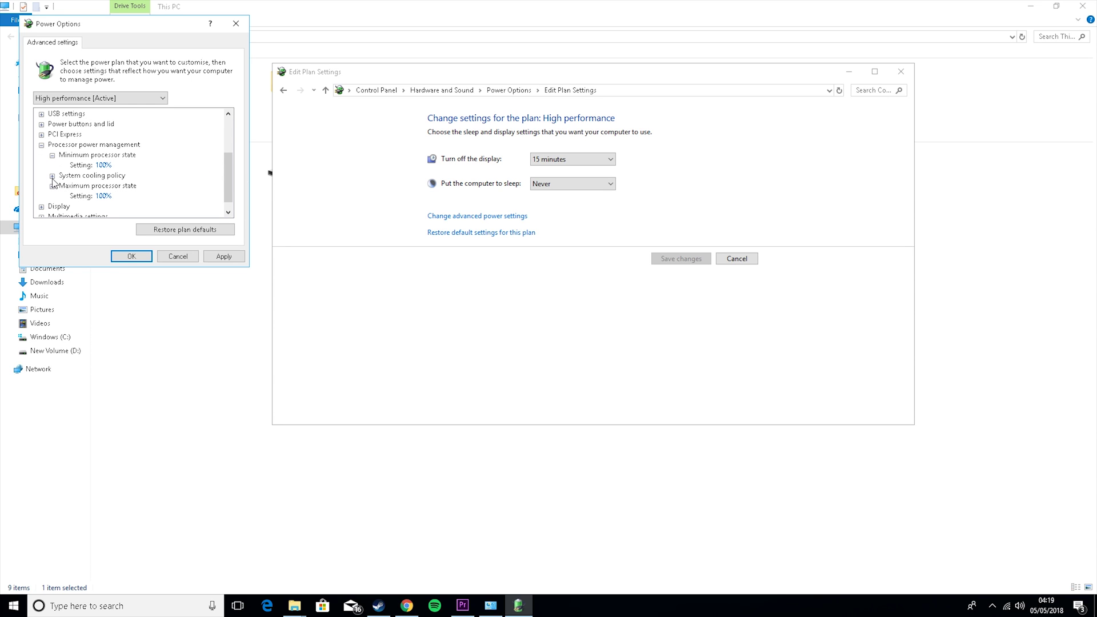
click(52, 176)
click(103, 166)
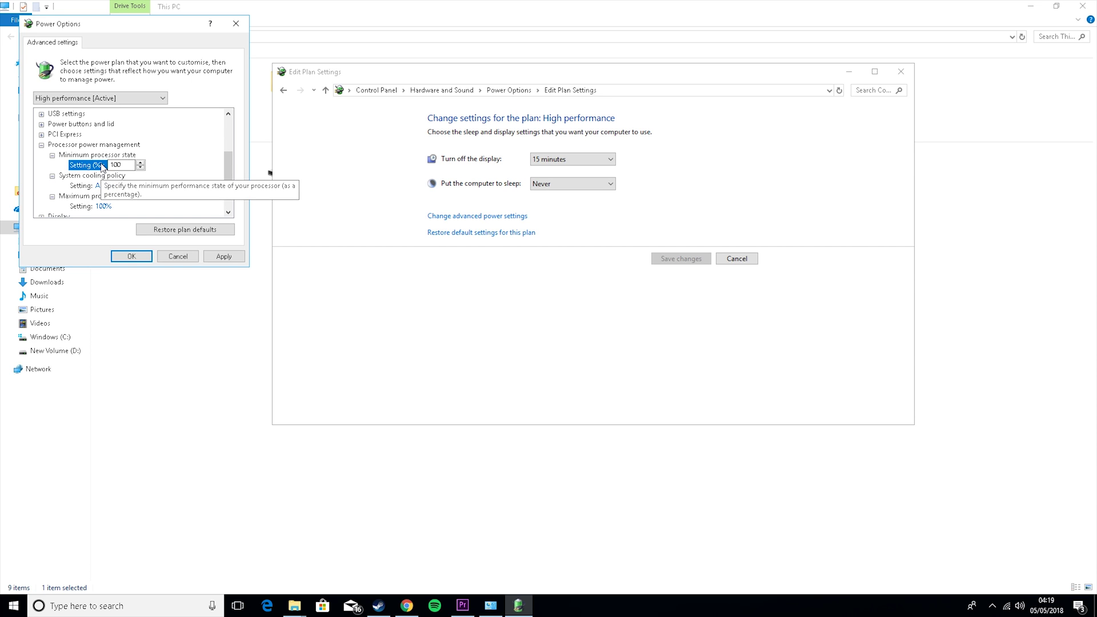
scroll(228, 165, down, 1)
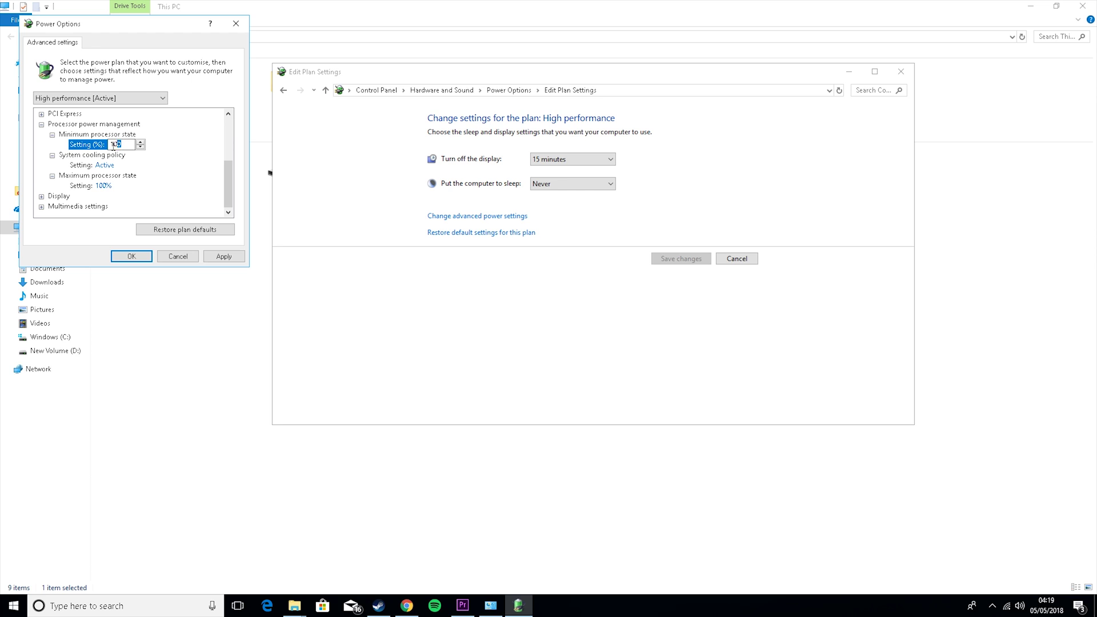
Apply and confirm the advanced power settings, then close the Edit Plan Settings window
click(223, 256)
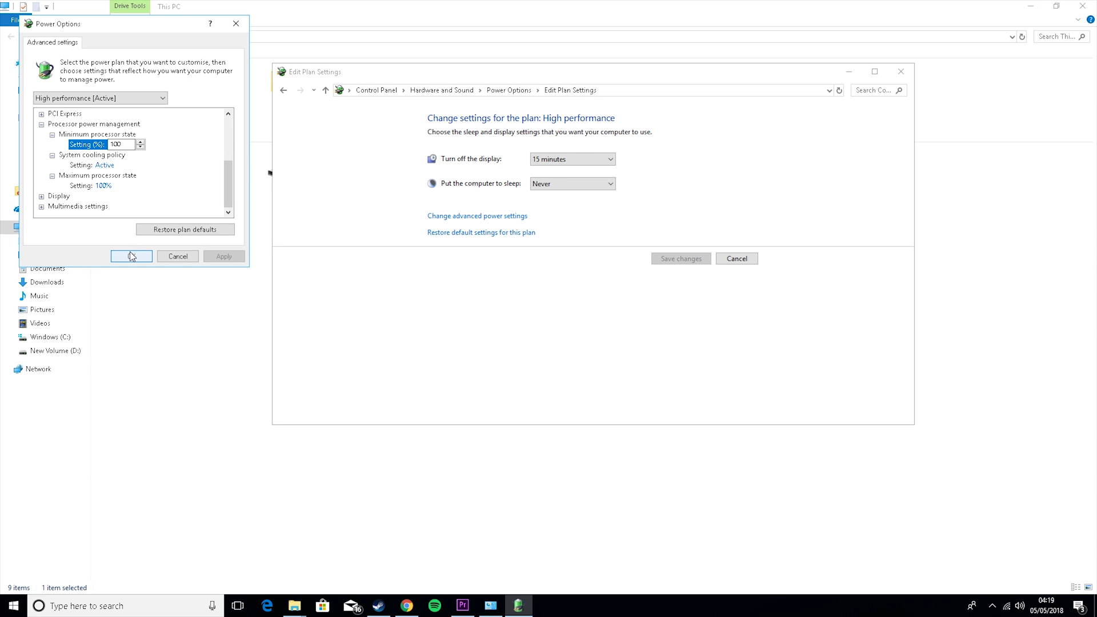
click(131, 256)
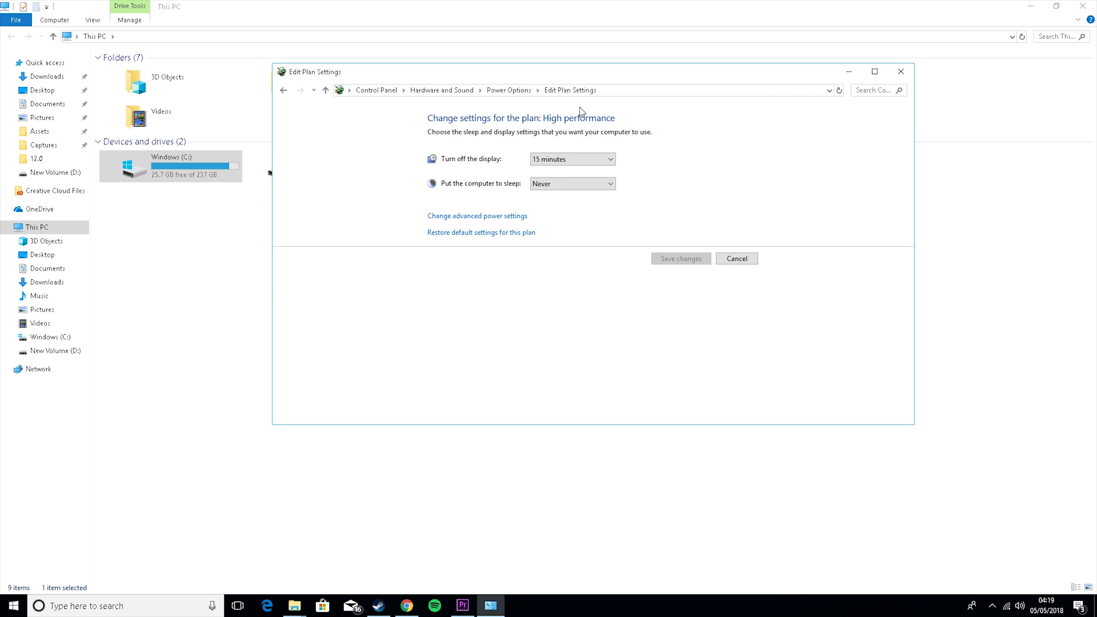
click(901, 73)
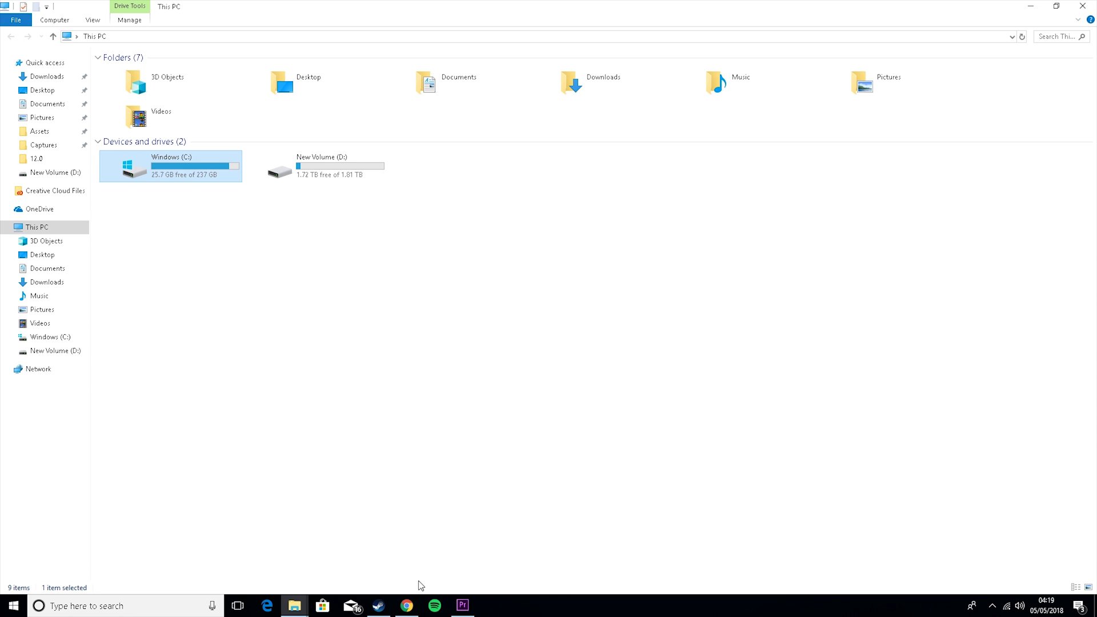
Switch to Chrome and view the GeForce and AMD driver download pages, including the product types in GeForce's manual driver search
click(407, 605)
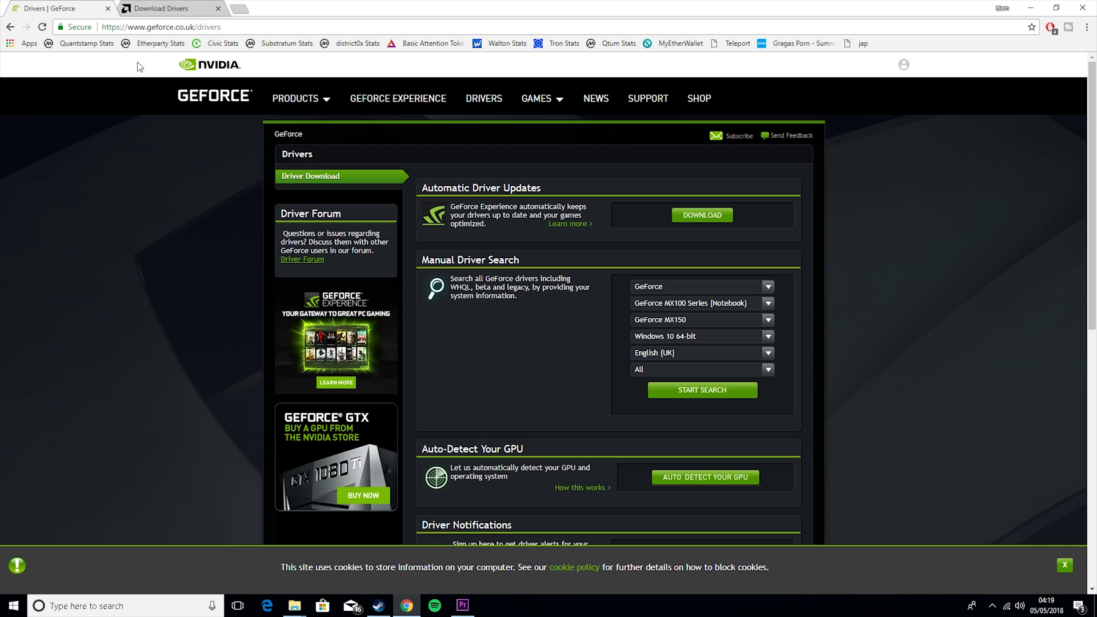
click(170, 8)
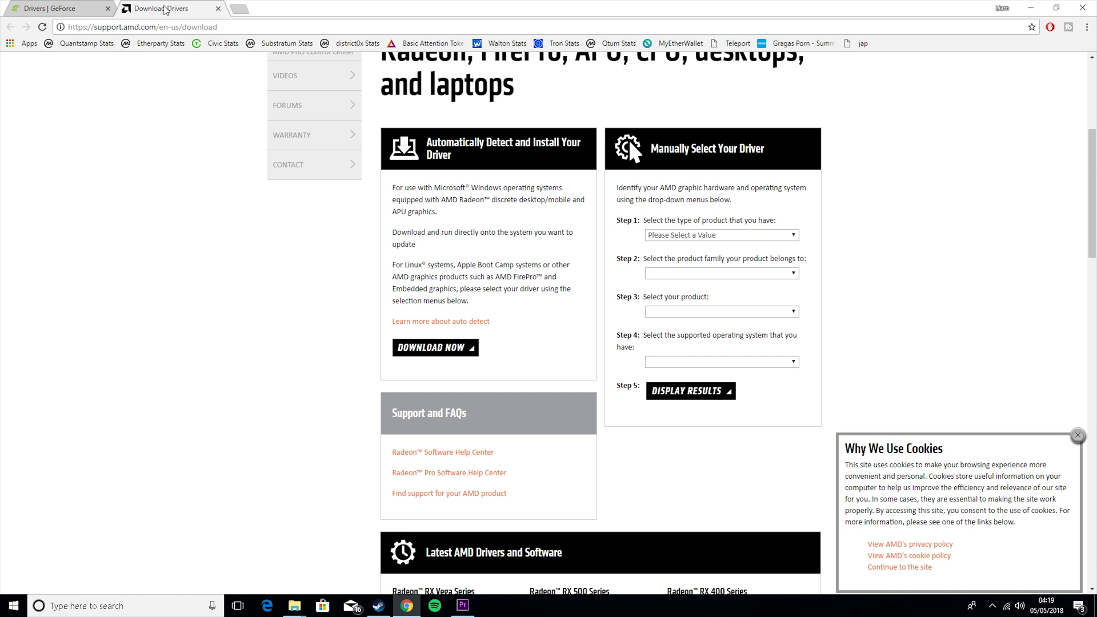
click(56, 8)
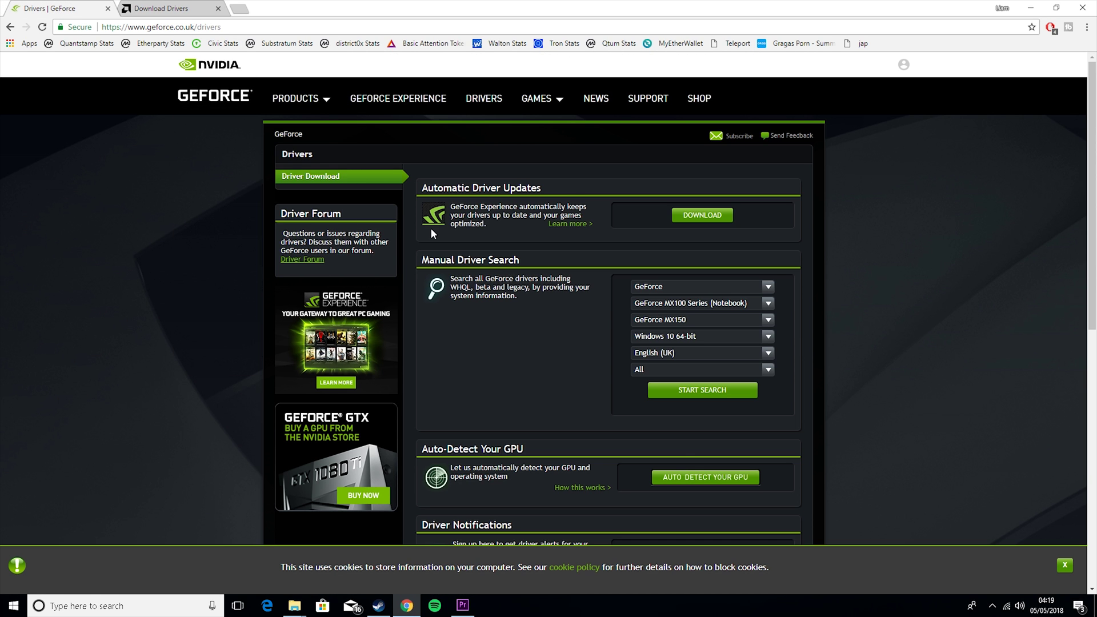
click(708, 283)
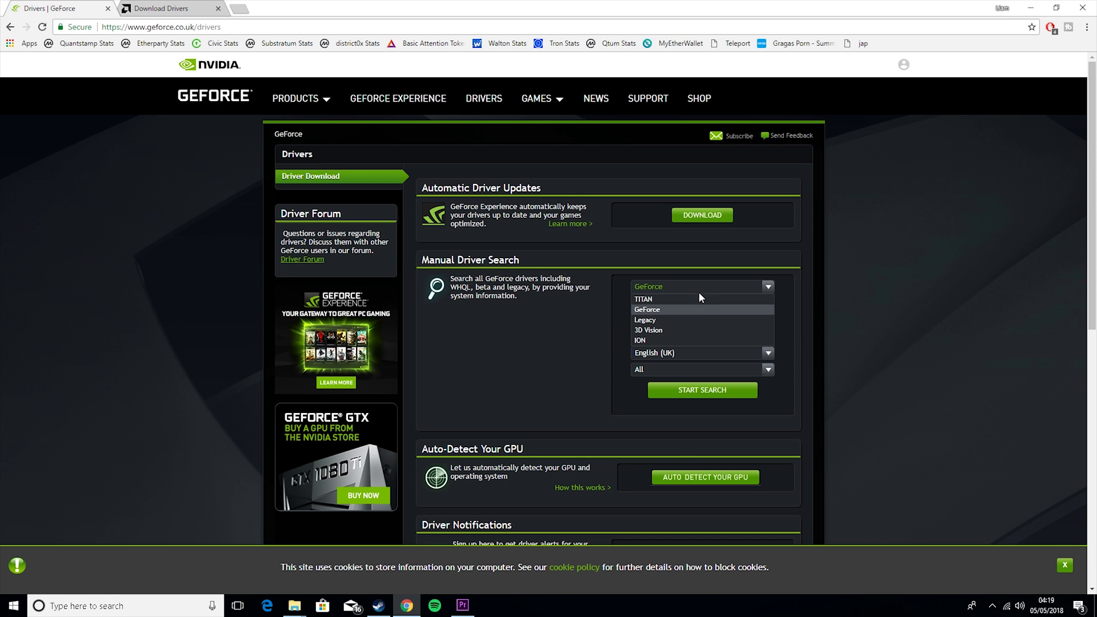
click(666, 287)
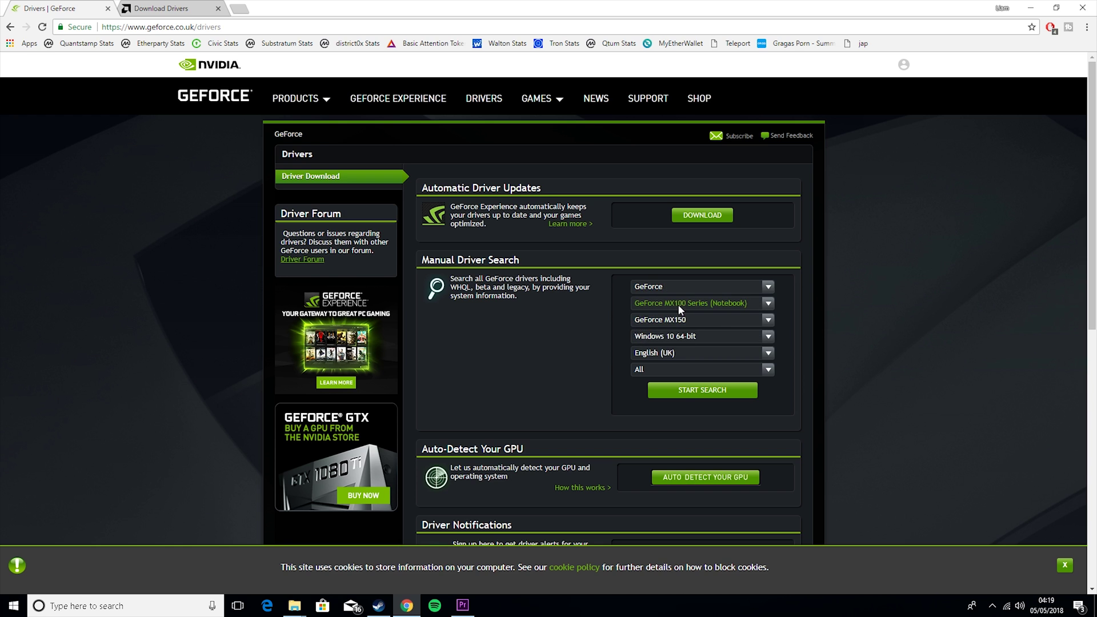
Search GeForce drivers manually for the GeForce MX150 in the MX100 Series (Notebook) on Windows 10 64-bit and view the results
click(679, 303)
scroll(691, 331, down, 10)
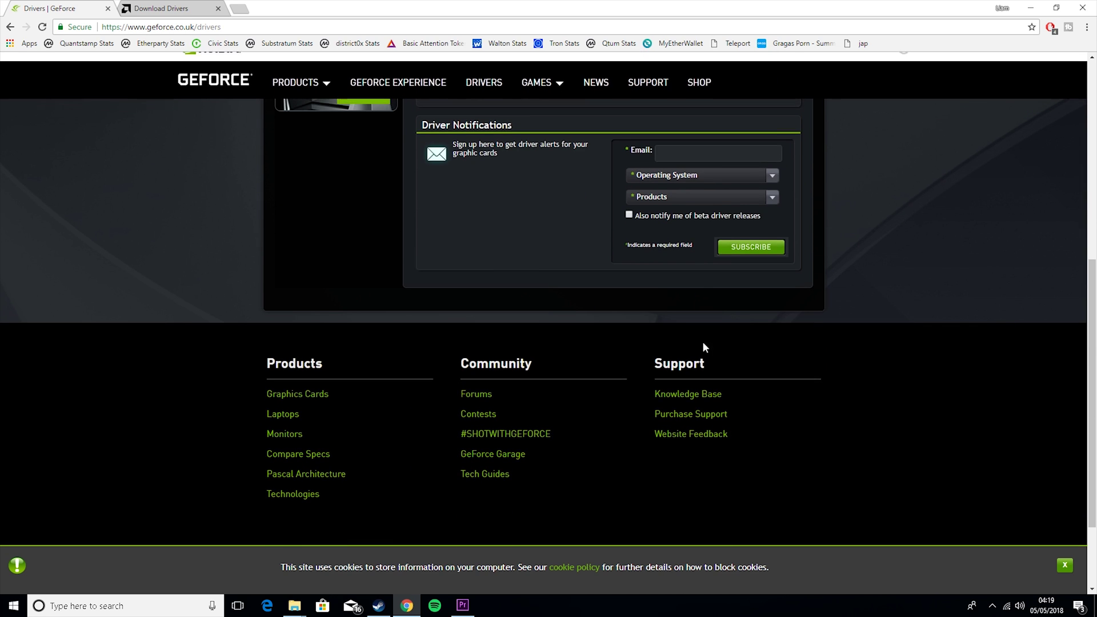
scroll(704, 347, up, 10)
click(691, 319)
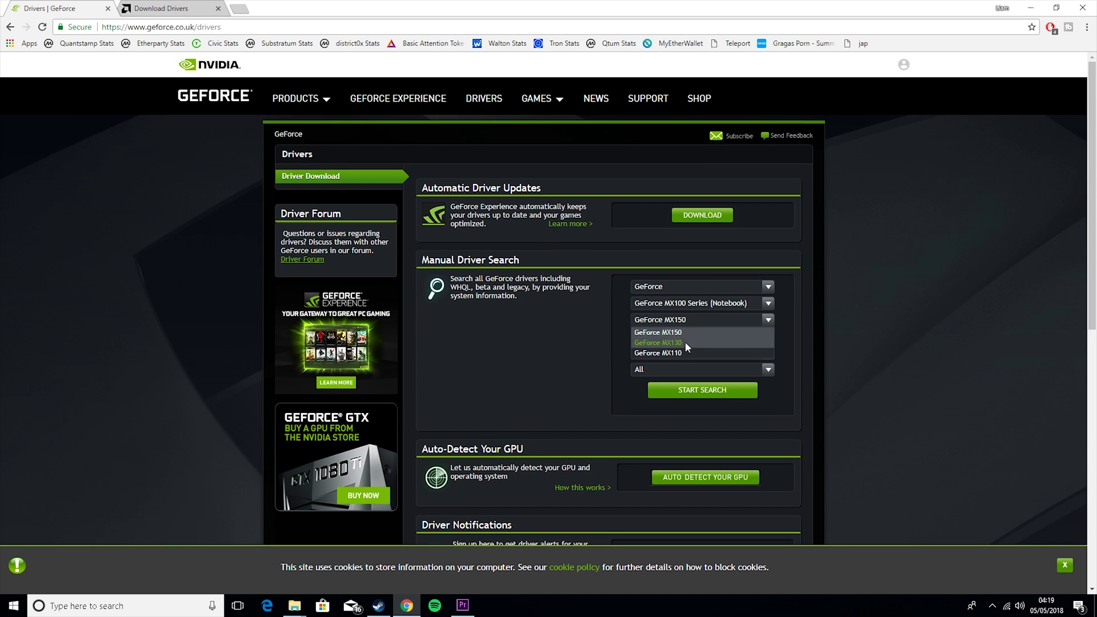
click(682, 332)
click(745, 335)
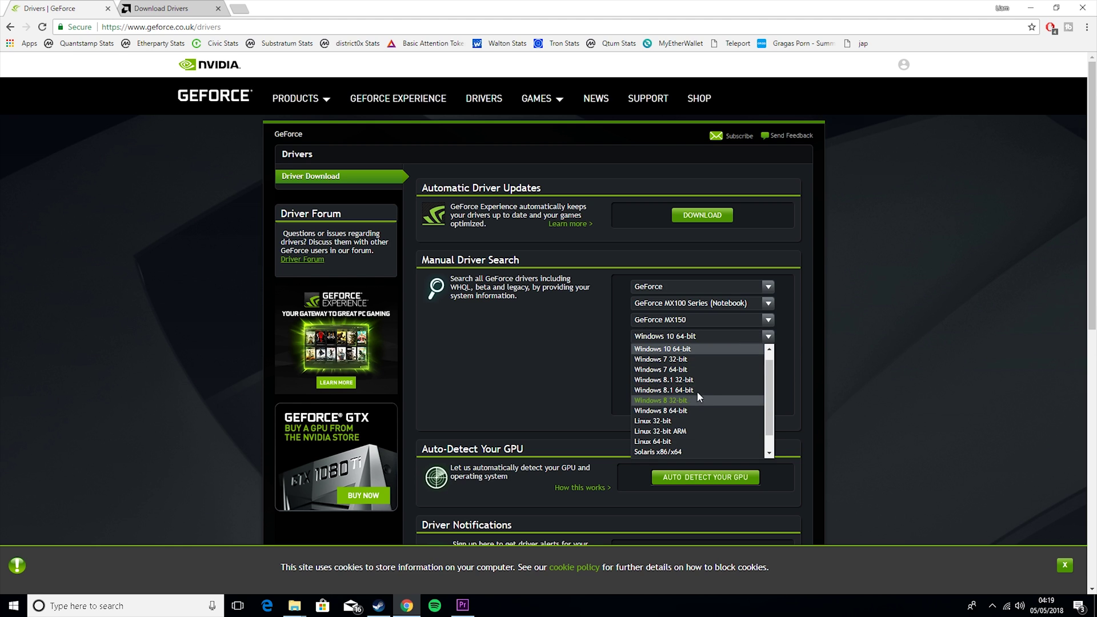
click(722, 346)
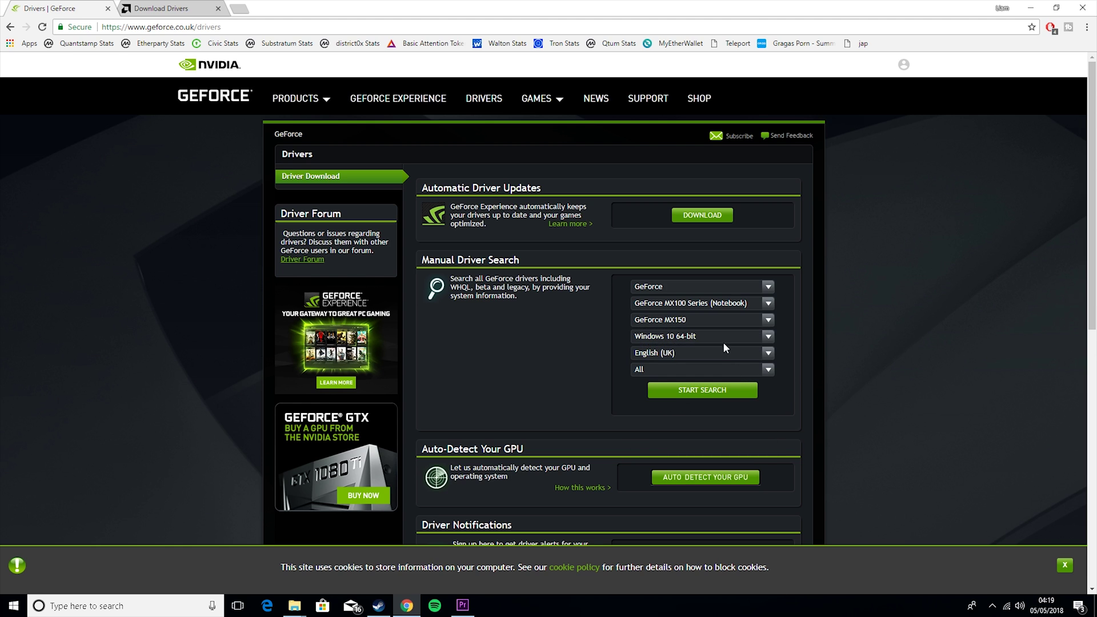
click(718, 368)
click(718, 367)
click(702, 394)
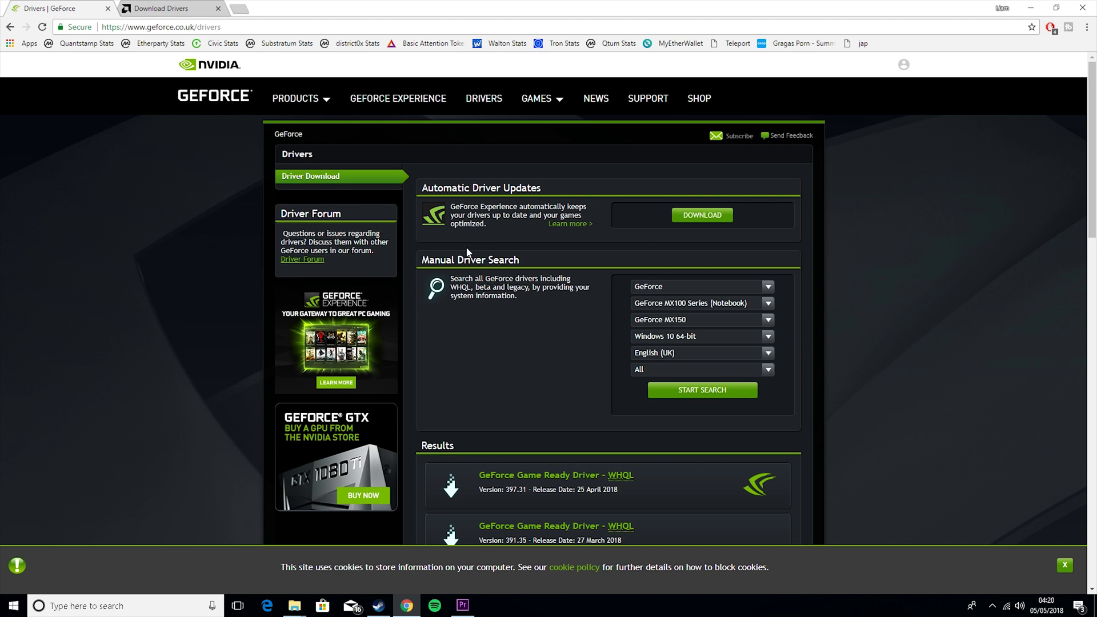
scroll(497, 479, down, 3)
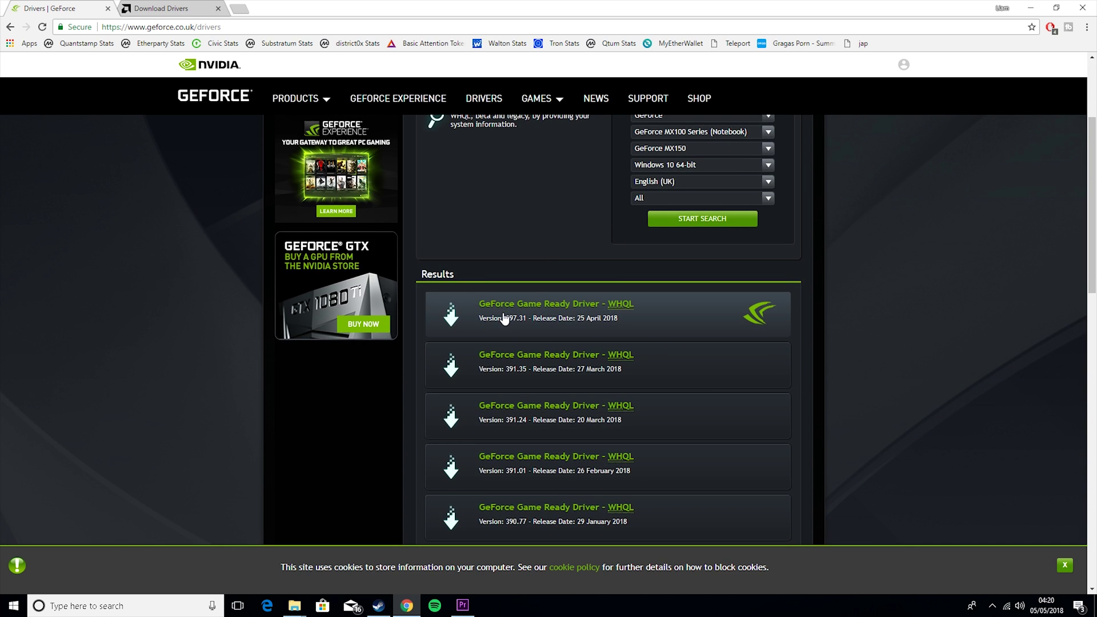
On AMD's driver page, request results for APU / Processor with Graphics with Auto Detect and Install, then close both driver pages
click(161, 8)
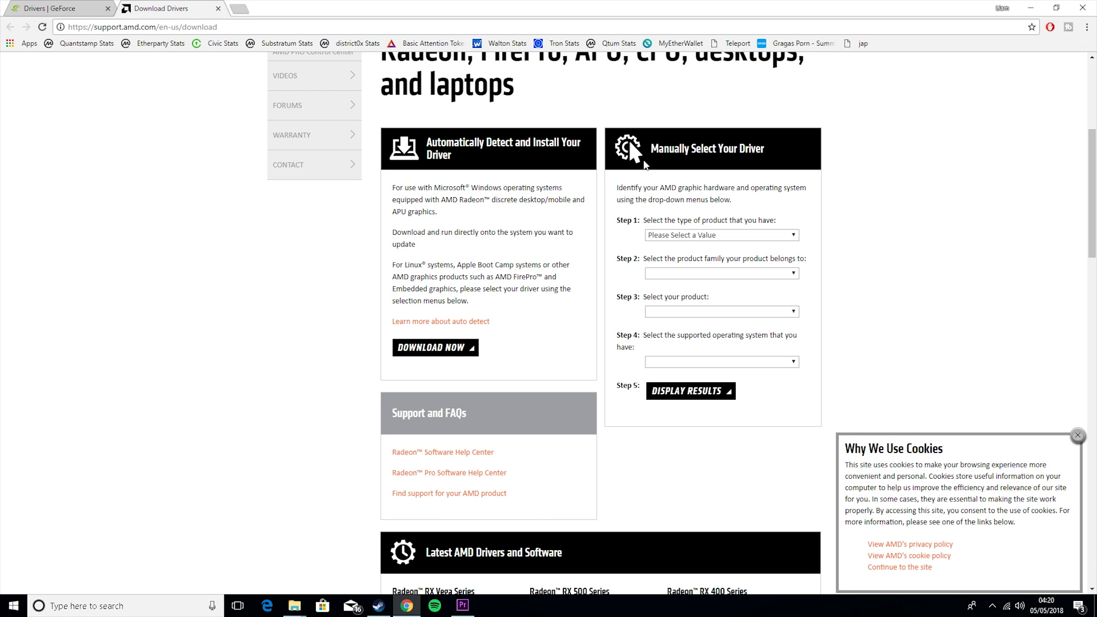
click(684, 236)
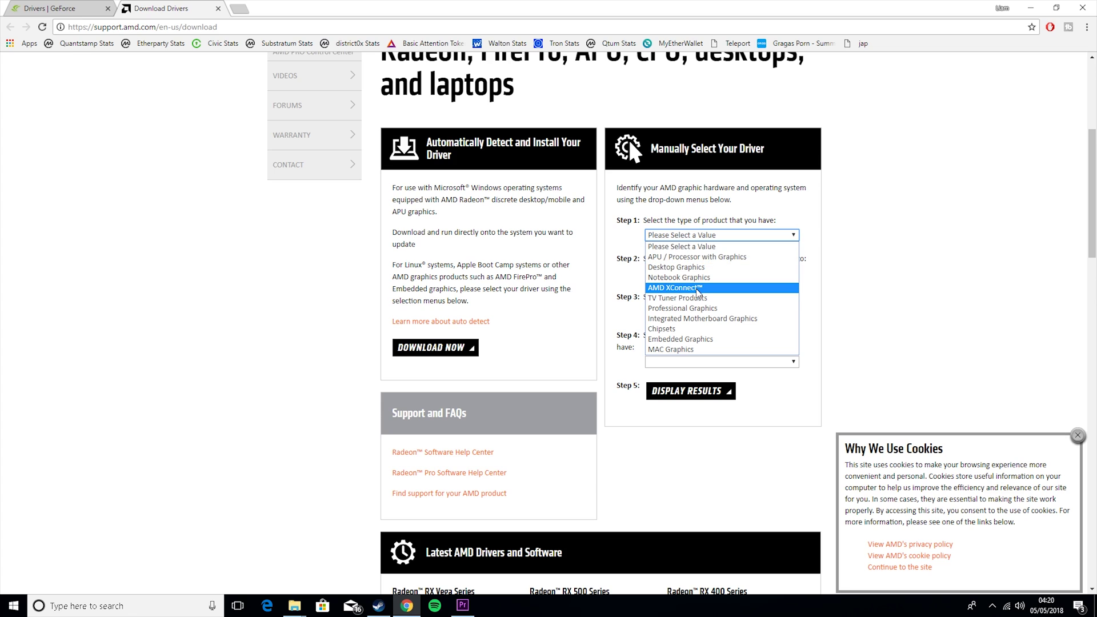
click(690, 256)
click(685, 274)
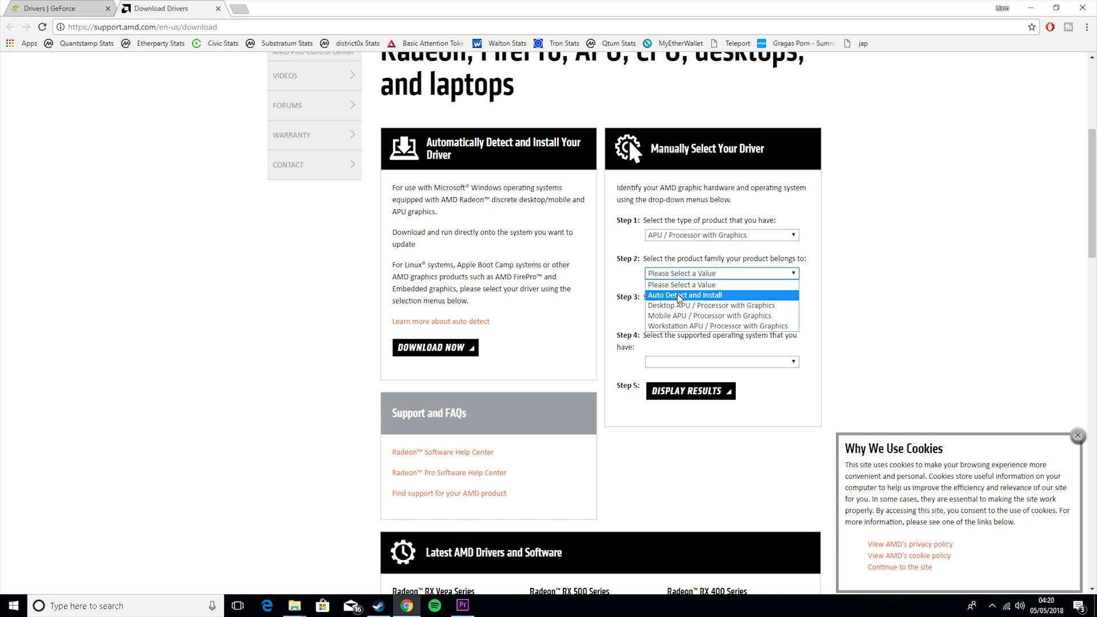
click(679, 295)
click(691, 313)
click(682, 321)
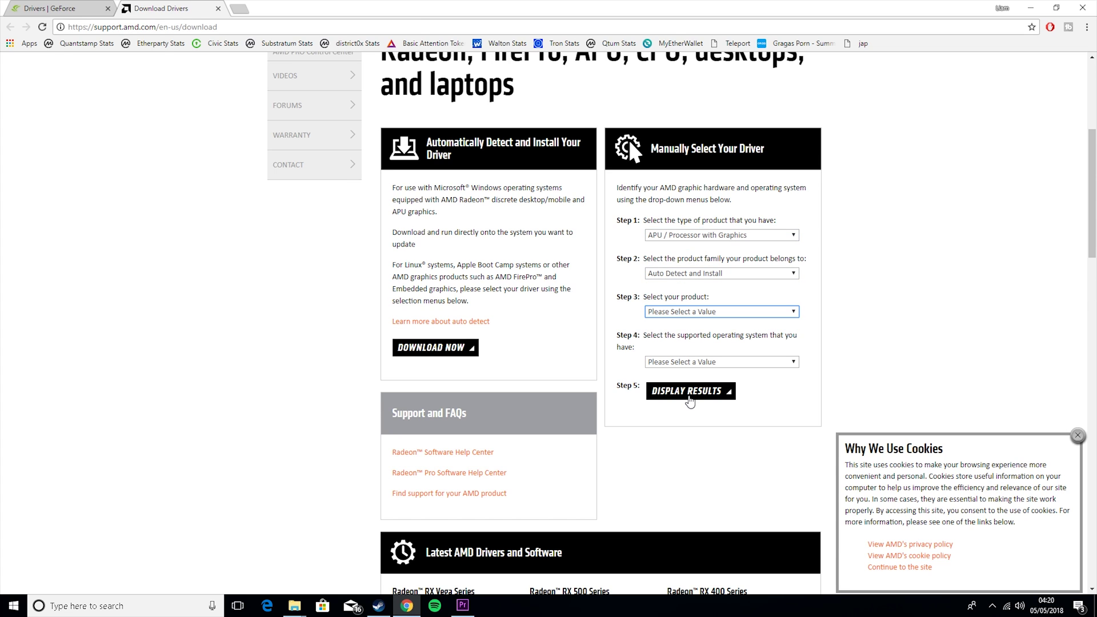
click(689, 400)
click(661, 91)
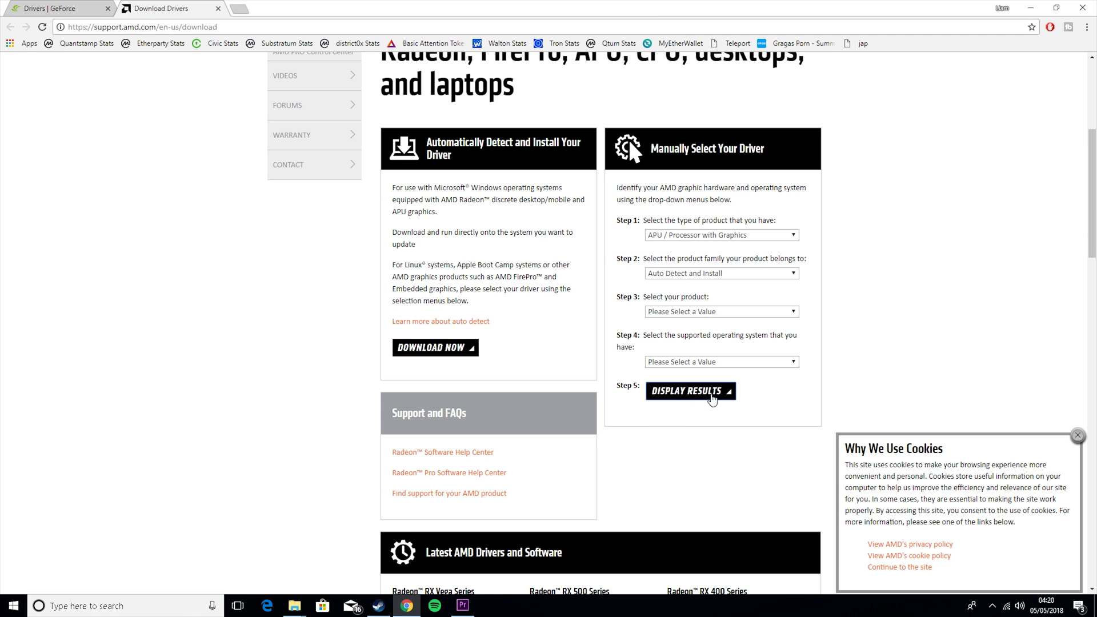
click(218, 9)
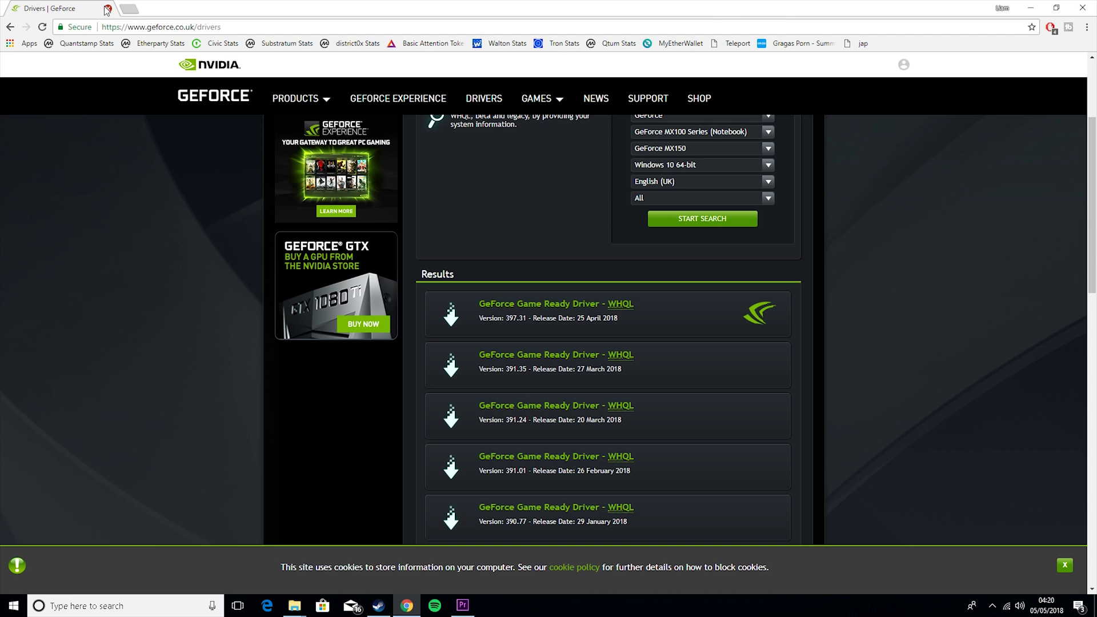
click(107, 9)
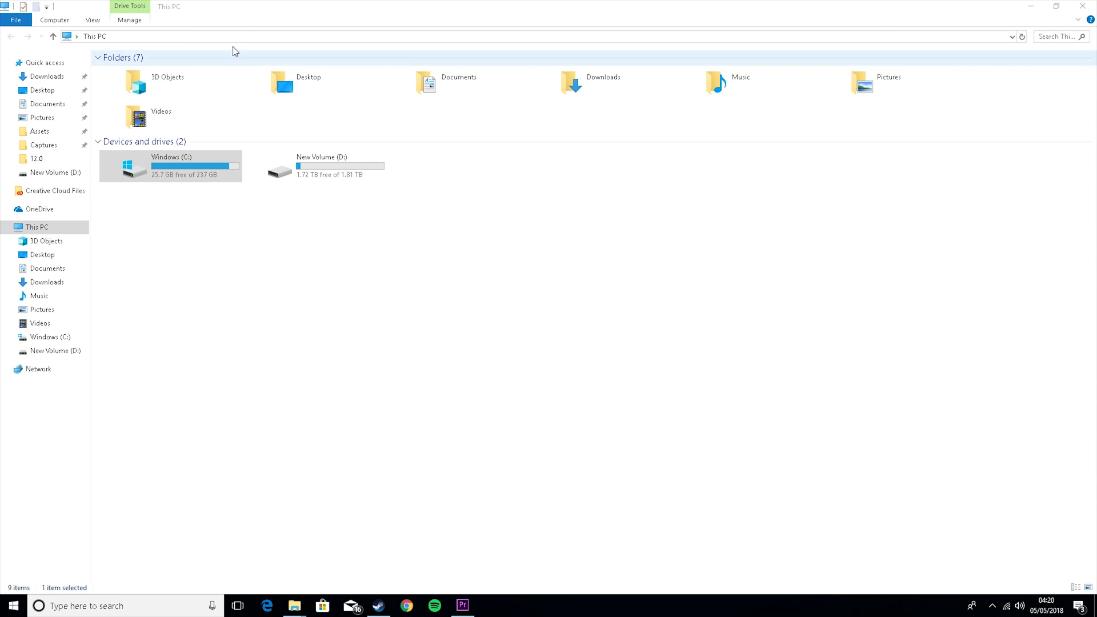
Run dxdiag and examine the graphics card and driver details, then exit the tool and minimise File Explorer
click(94, 606)
text(run)
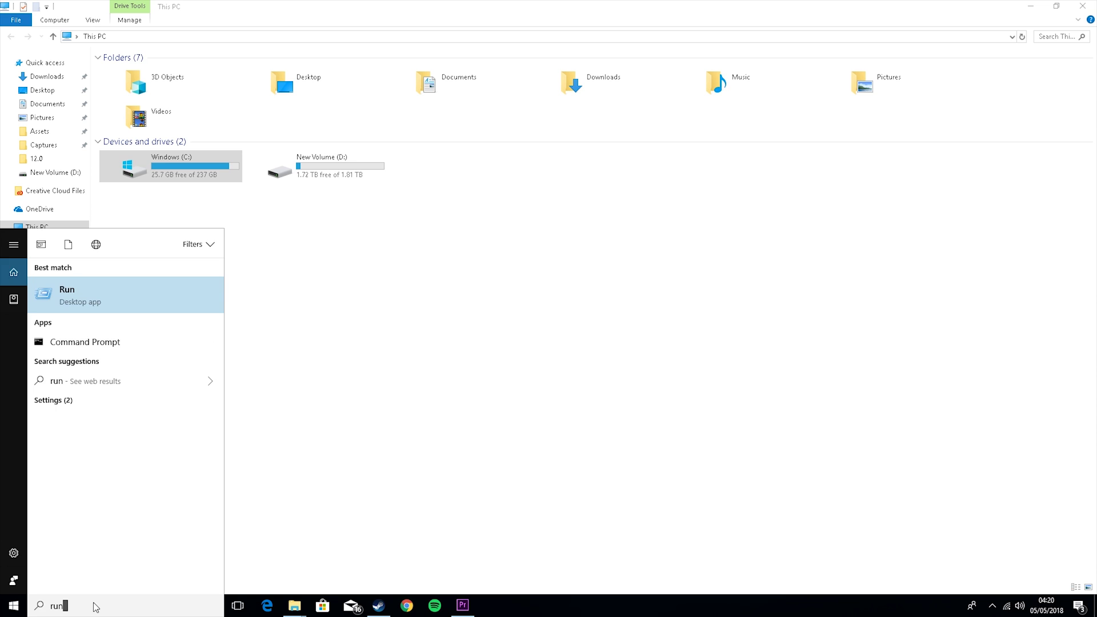
key(Return)
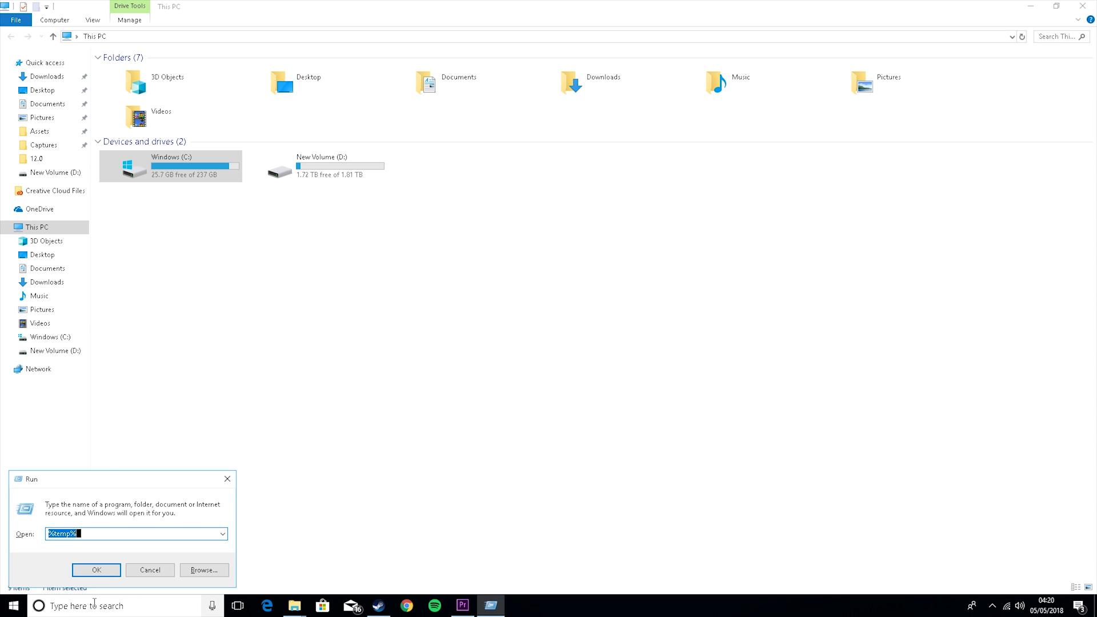
text(dxda)
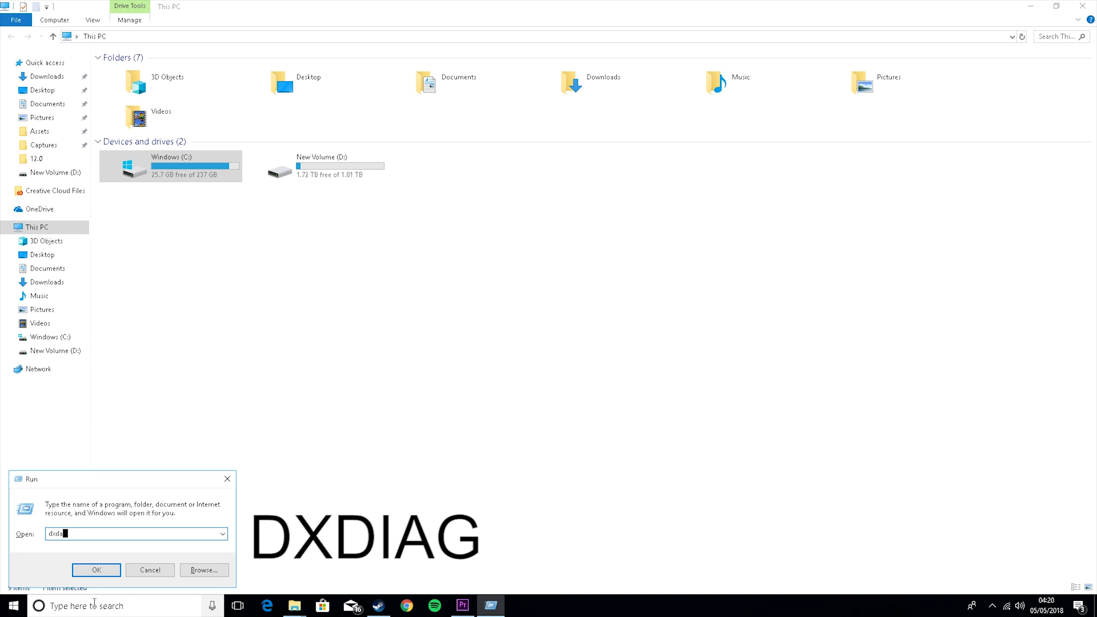
text(g)
key(Return)
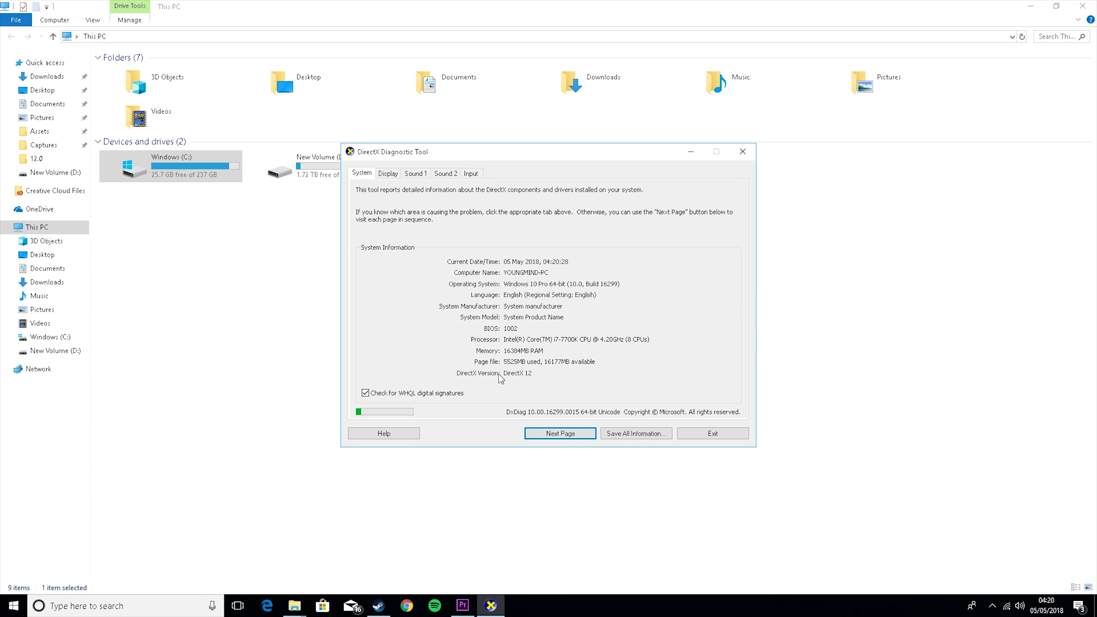
click(387, 174)
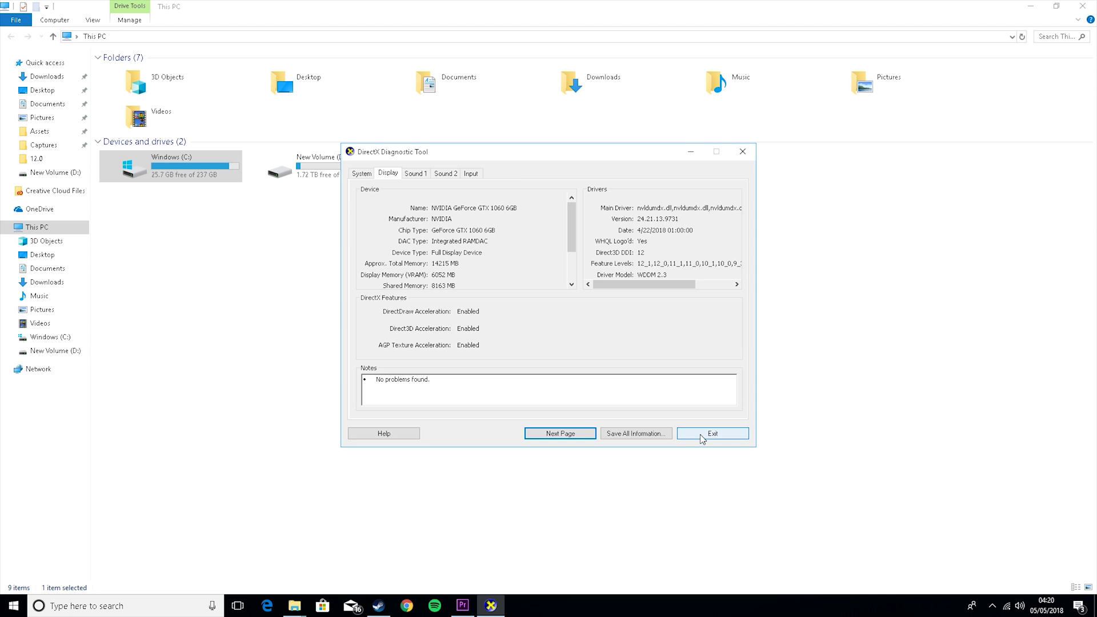
click(703, 437)
click(1030, 6)
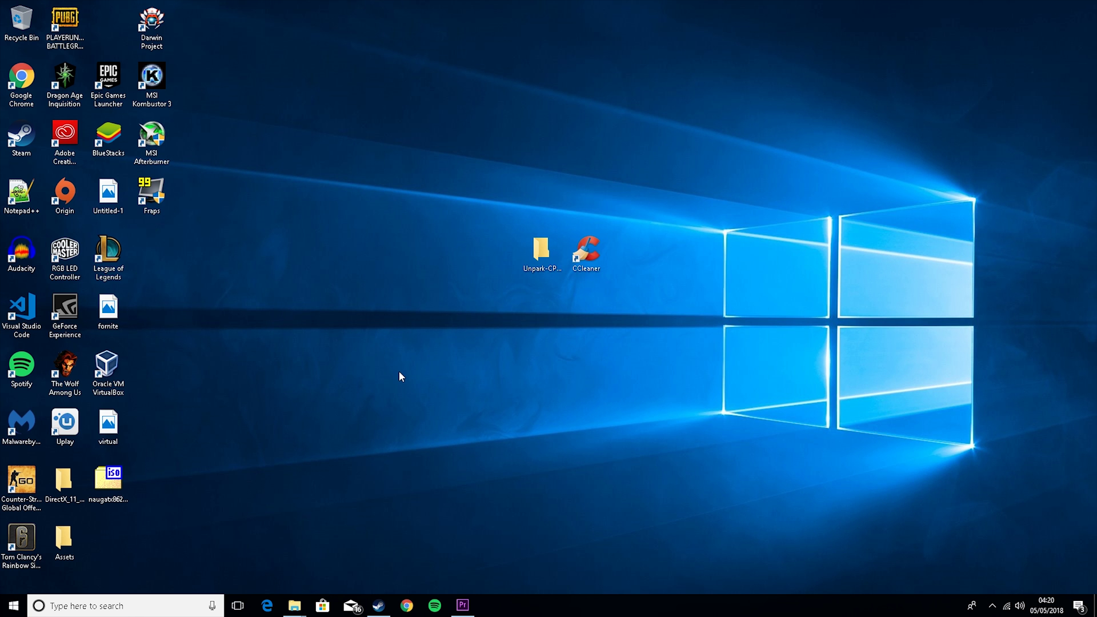
Open Task Manager, examine the start-up programs and view the available actions for Java Update Scheduler without applying any
click(179, 597)
text(task)
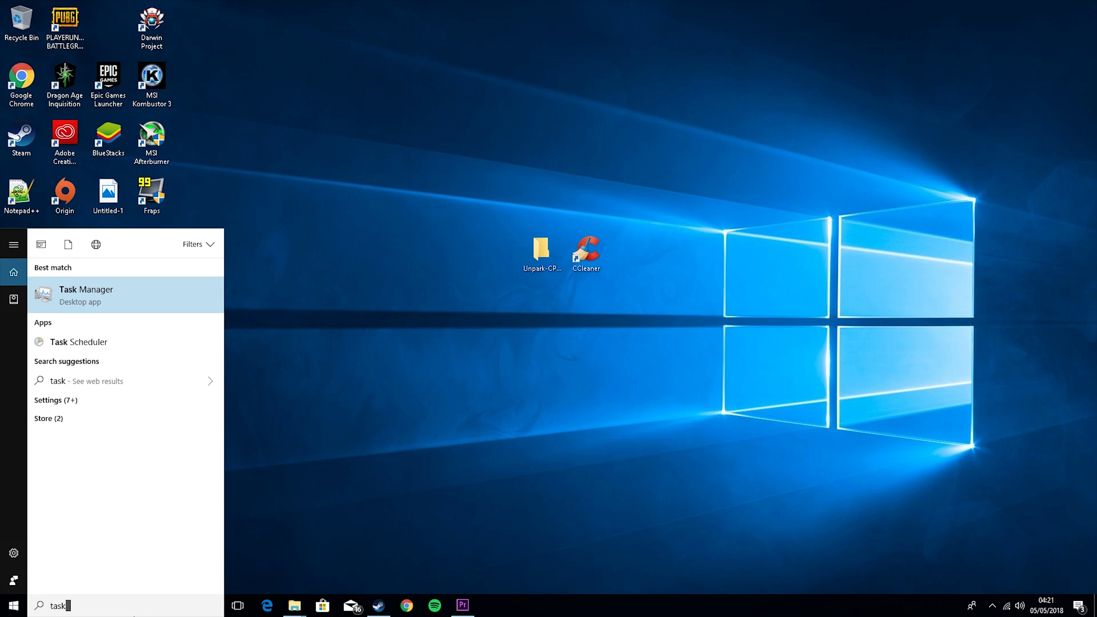
key(Return)
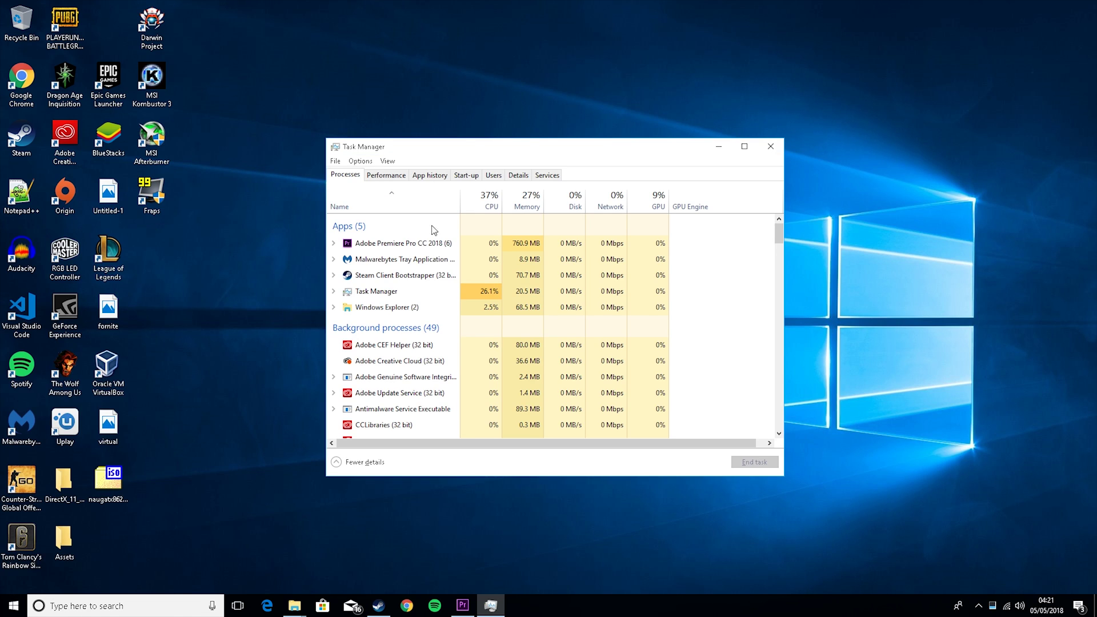
click(466, 175)
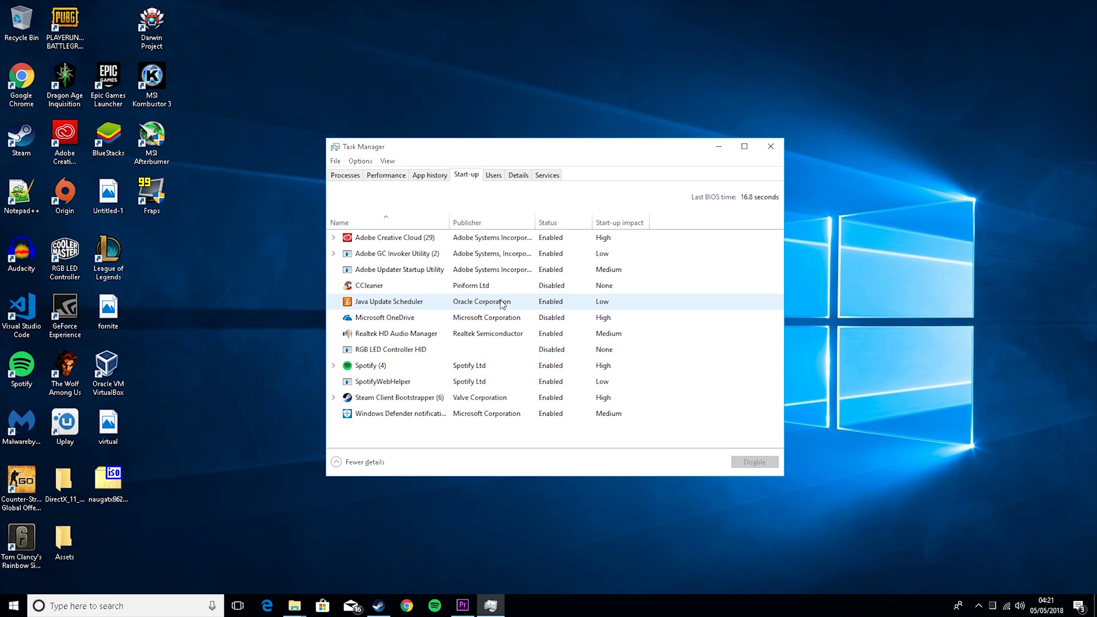
right_click(397, 301)
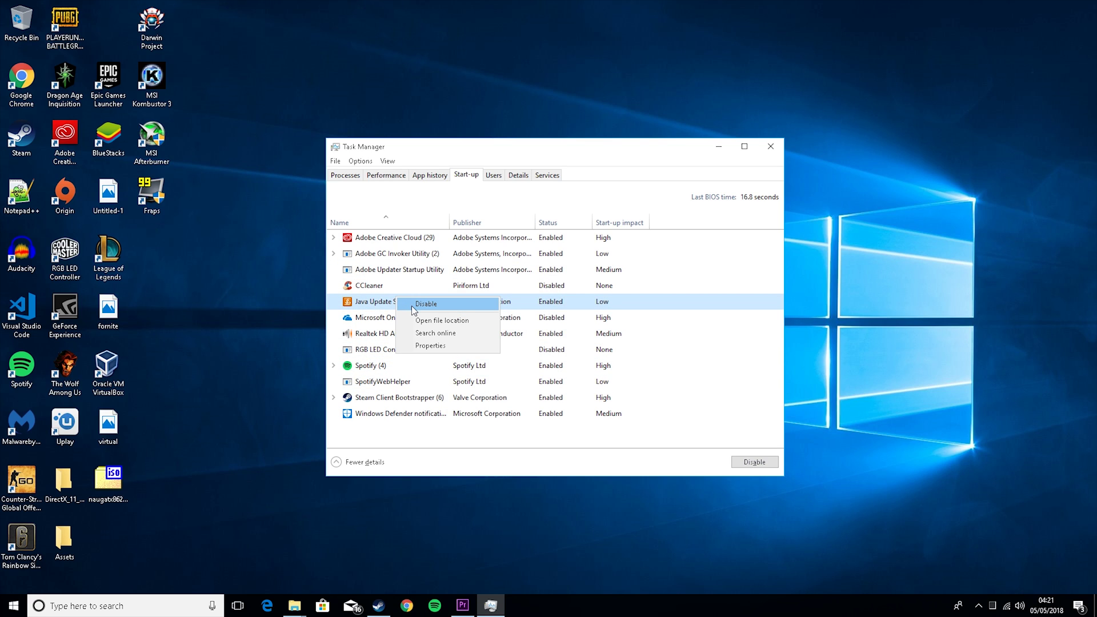
click(684, 254)
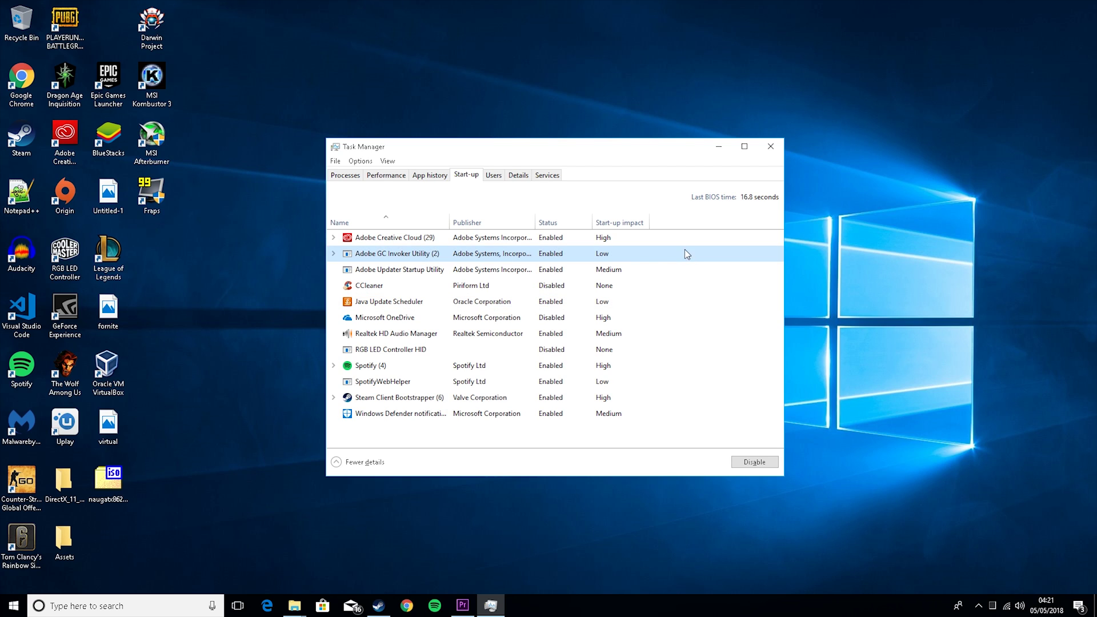
Look through Task Manager's users, process details and services, then close Task Manager
click(491, 175)
click(518, 175)
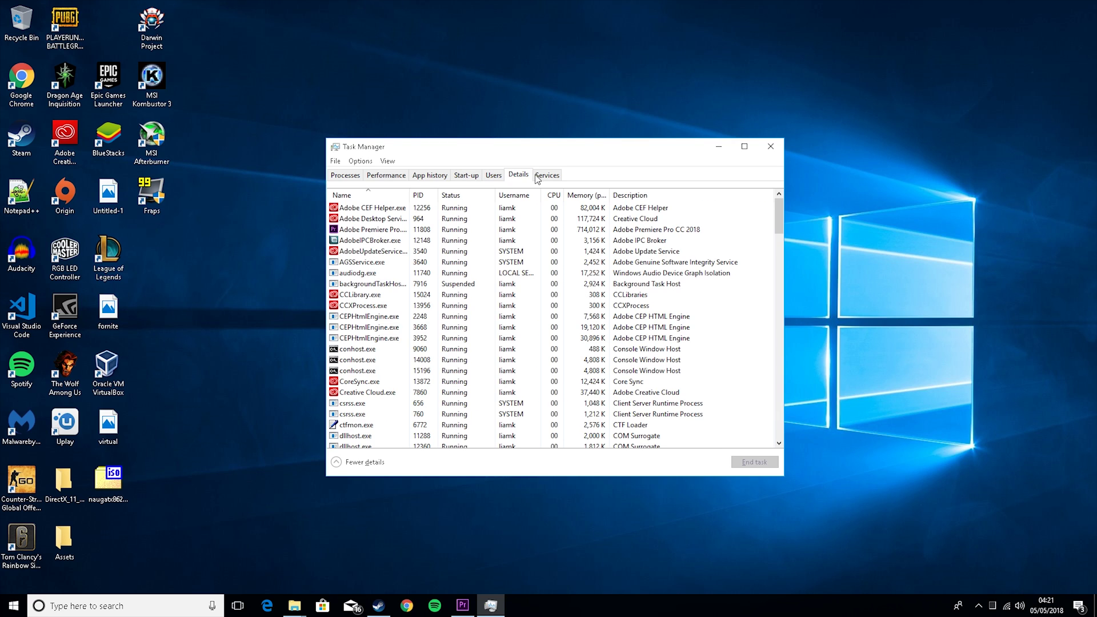
click(546, 175)
click(771, 146)
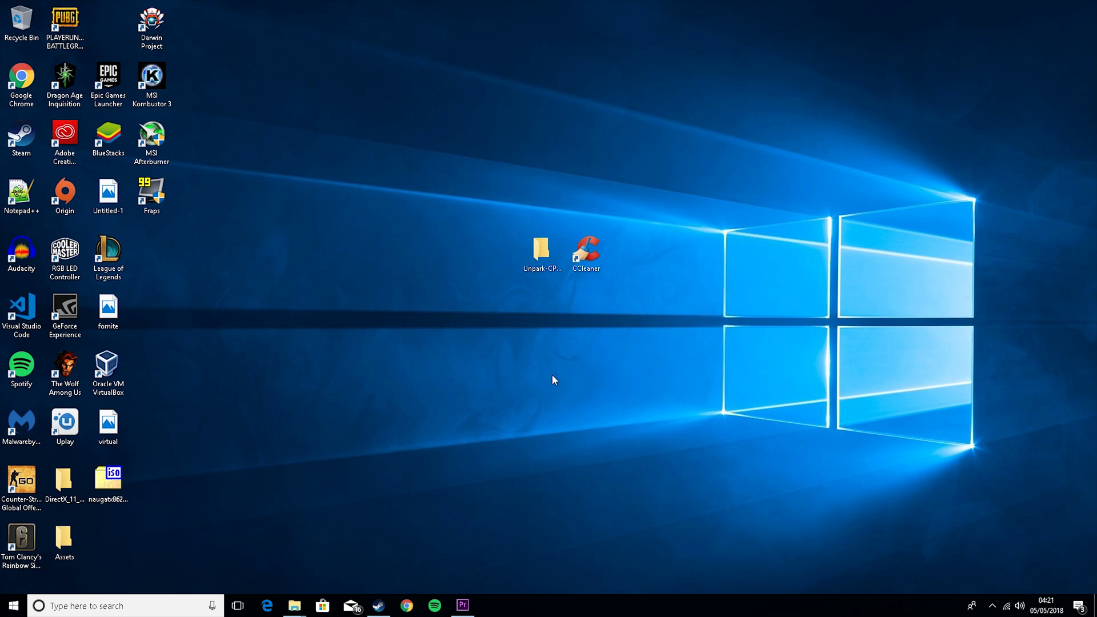
Launch UnparkCPU from the Unpark-CPU-App desktop folder and allow it to make changes to the device
drag(540, 252, 519, 310)
double_click(518, 310)
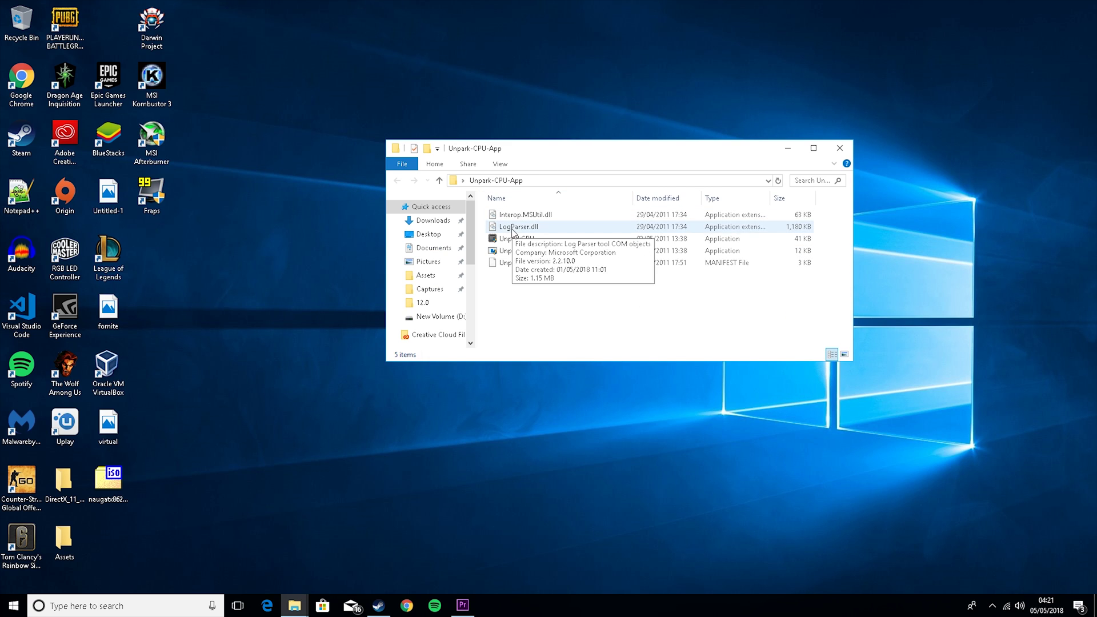
double_click(517, 242)
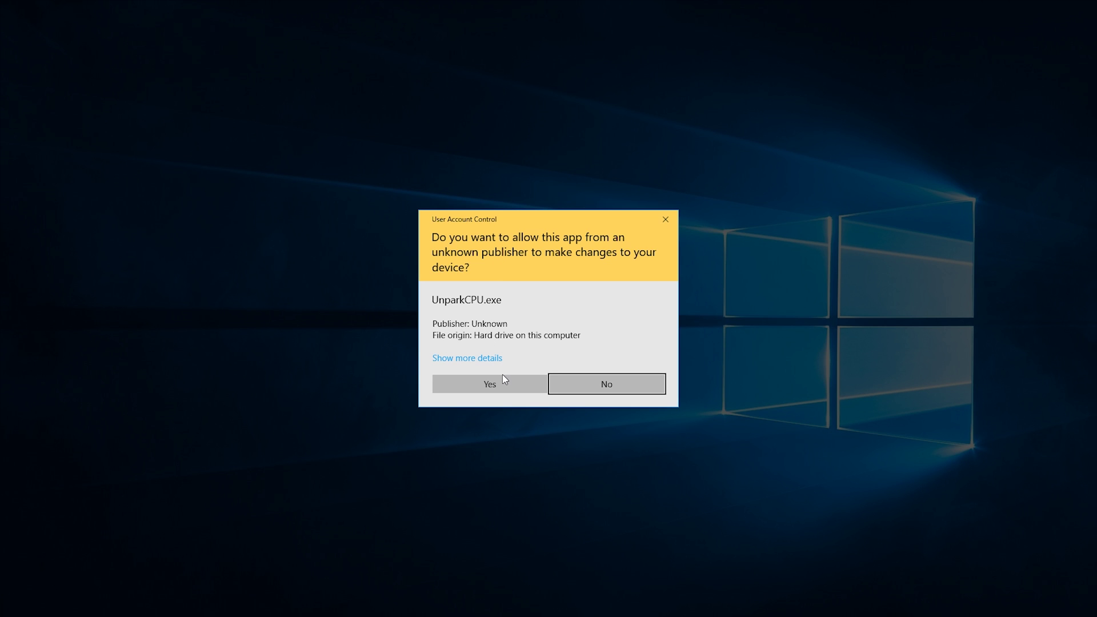
click(502, 379)
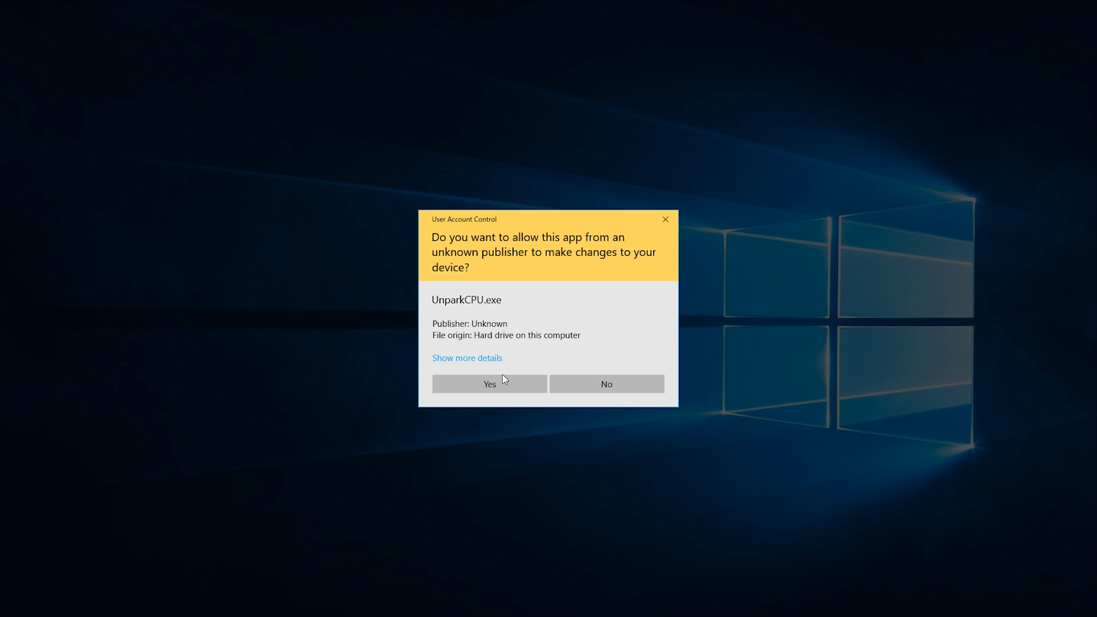
click(502, 382)
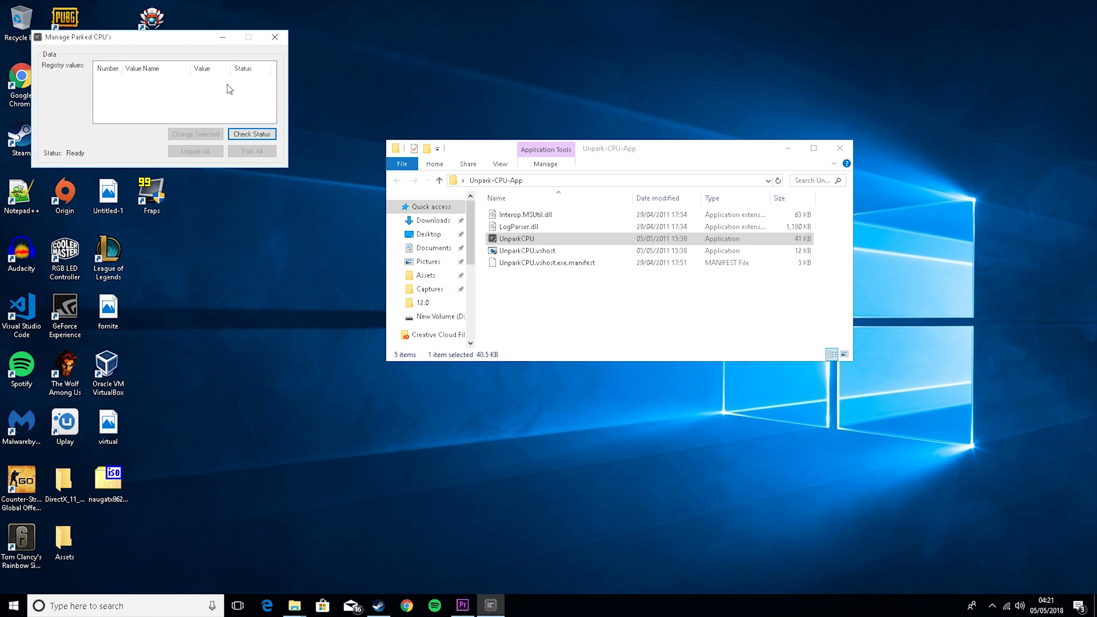
Check the CPU parking status and unpark all cores, then close the tool and its folder
click(252, 134)
drag(182, 41, 673, 127)
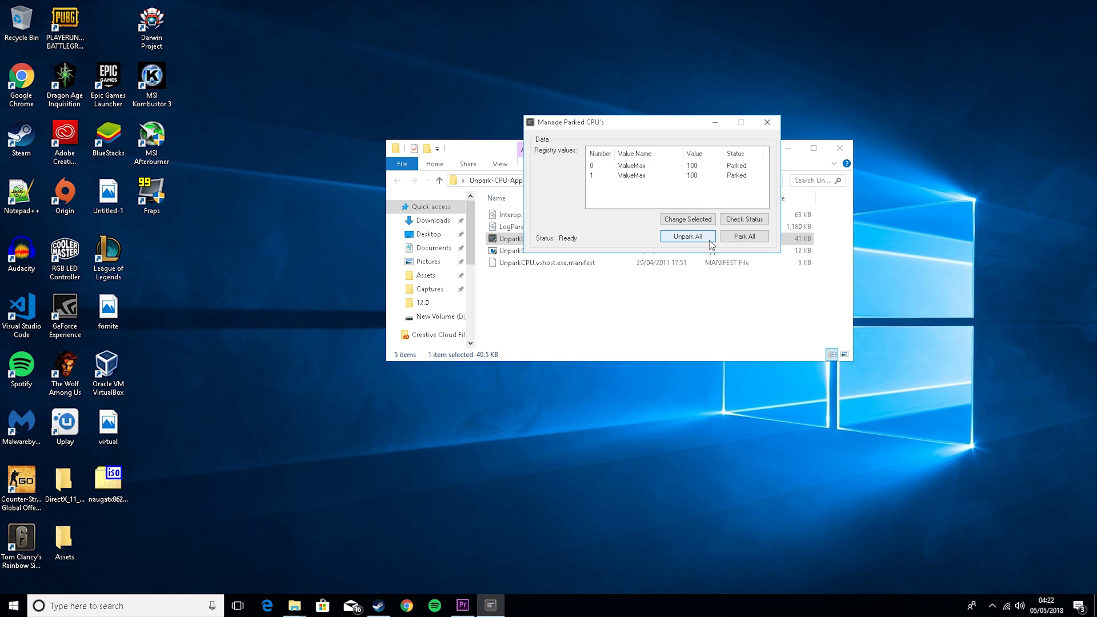
click(708, 236)
click(767, 122)
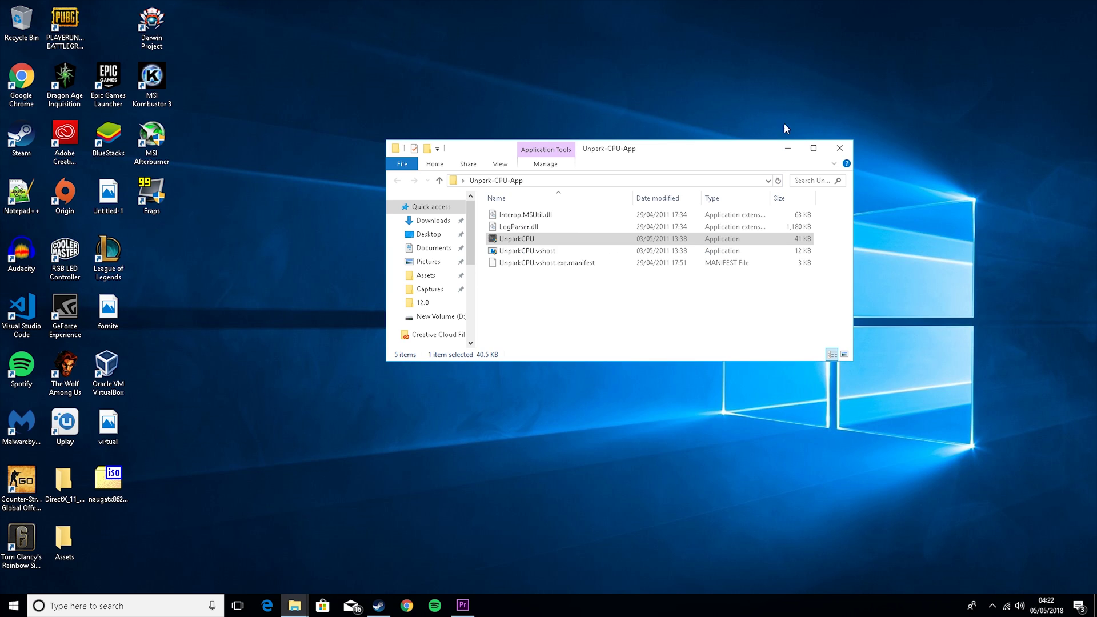
click(839, 151)
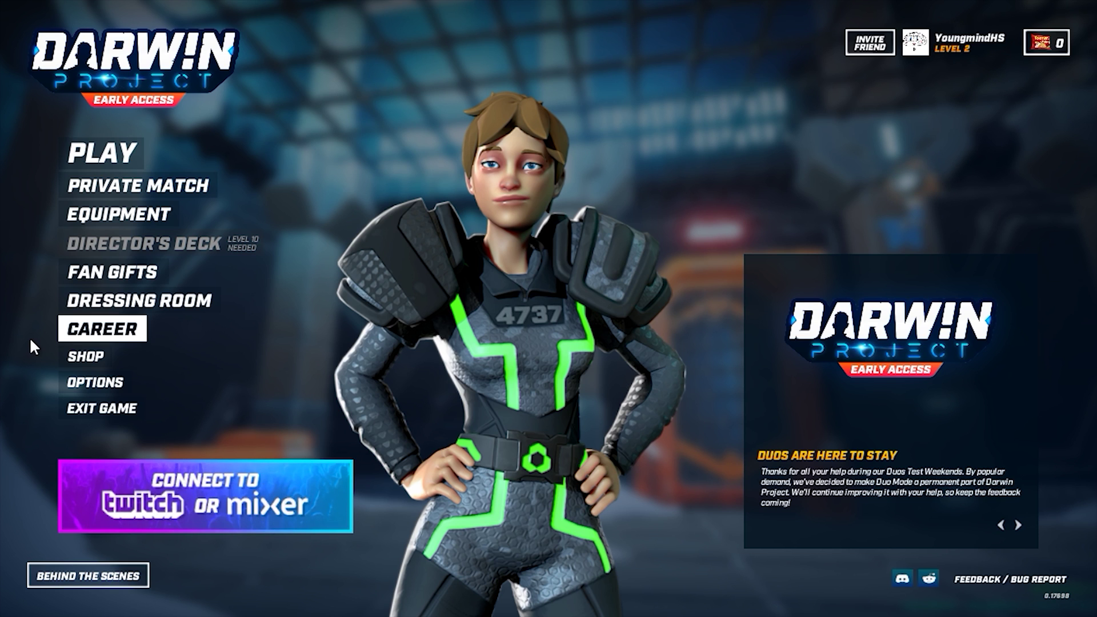
In Darwin Project, open the dressing room and switch the character's gender
click(171, 301)
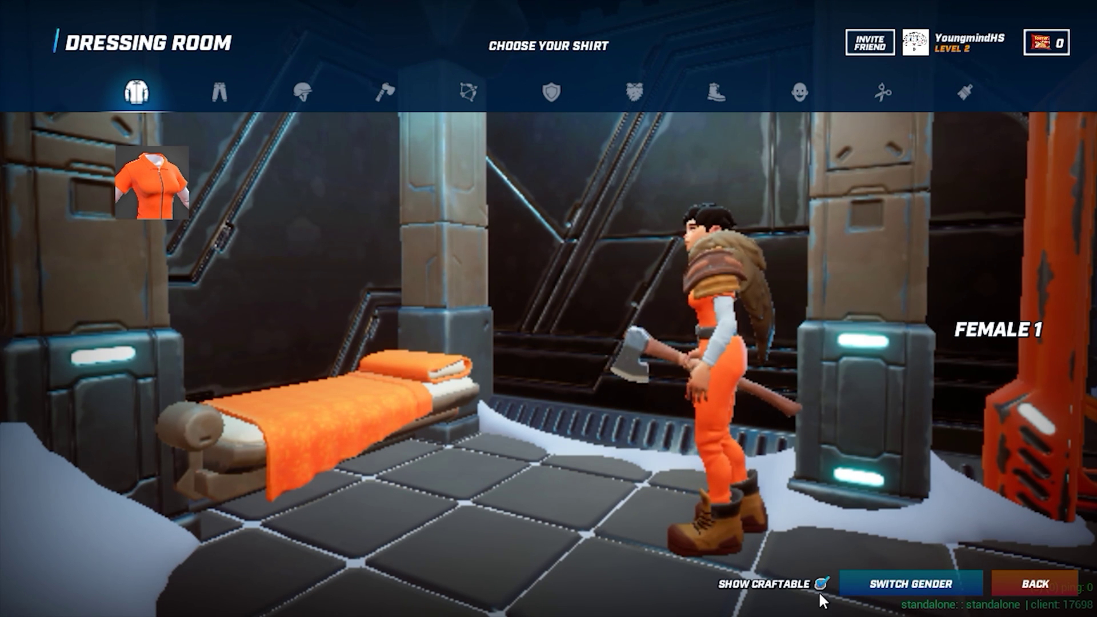
click(843, 583)
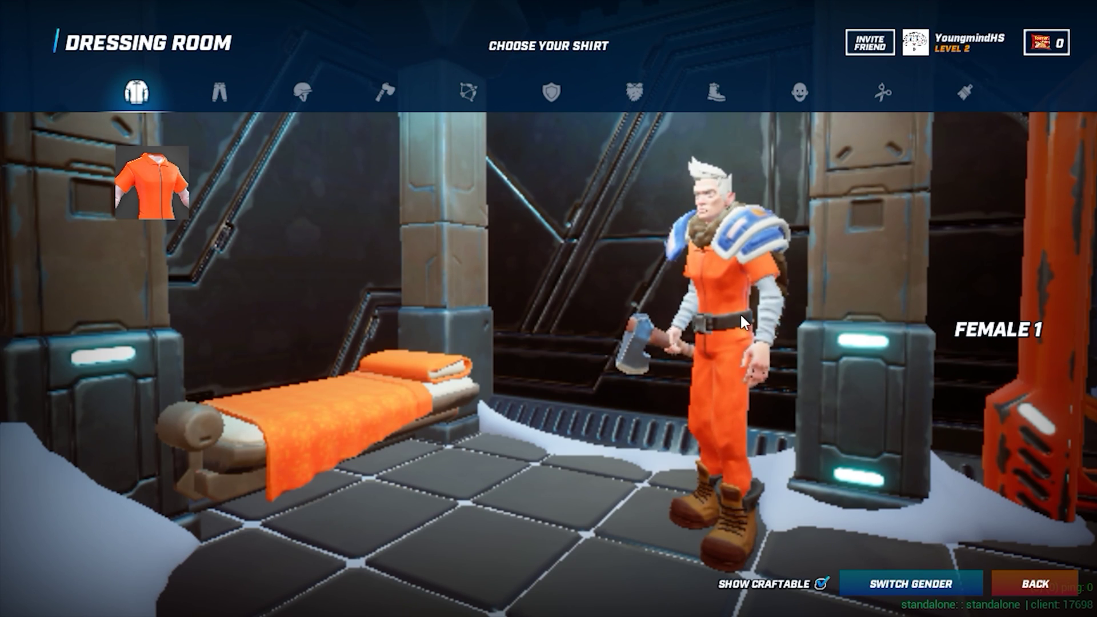
Leave the dressing room and move the character through the pre-match arena, aiming the bow up at the ceiling
click(1023, 585)
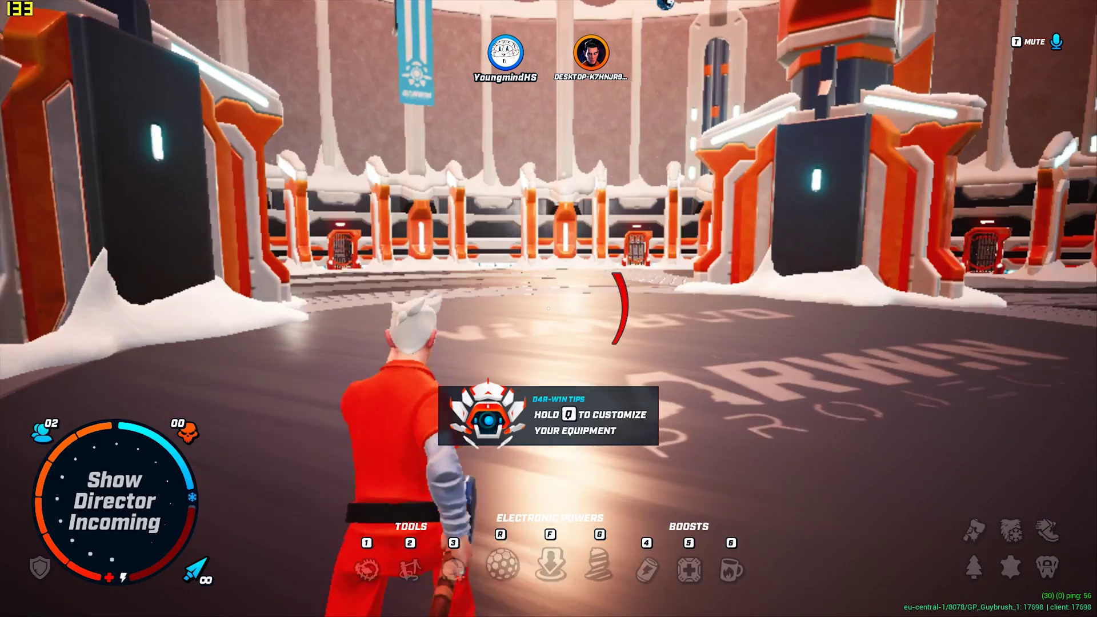
key(w)
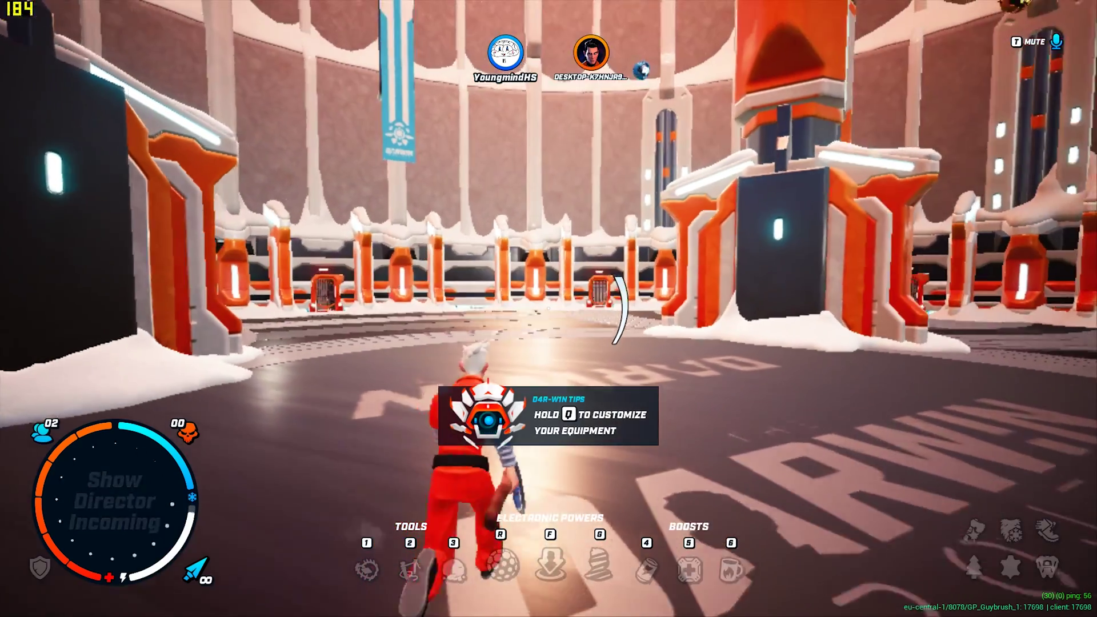
key(w)
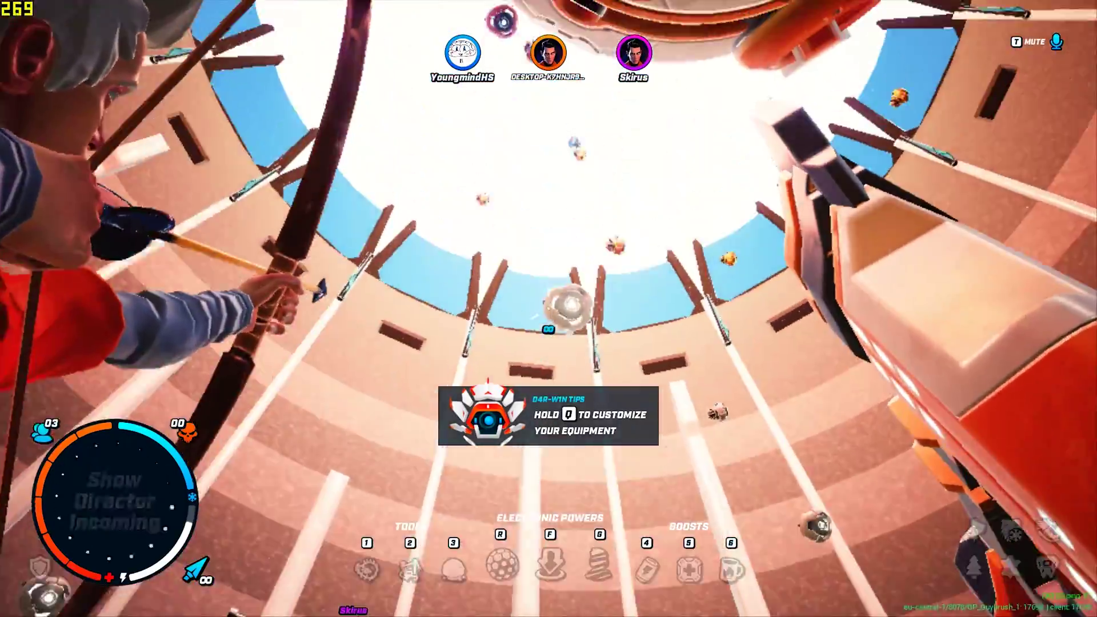
key(w)
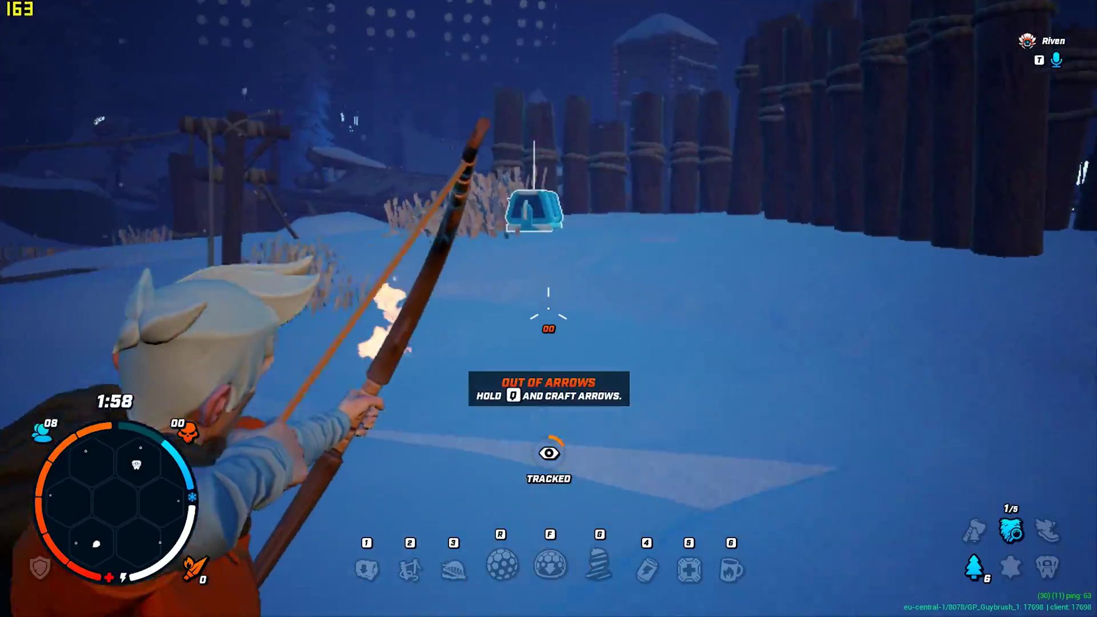
Try to use the second tool, run across the snow to the blue crate by the log wall and open it
key(2)
key(w)
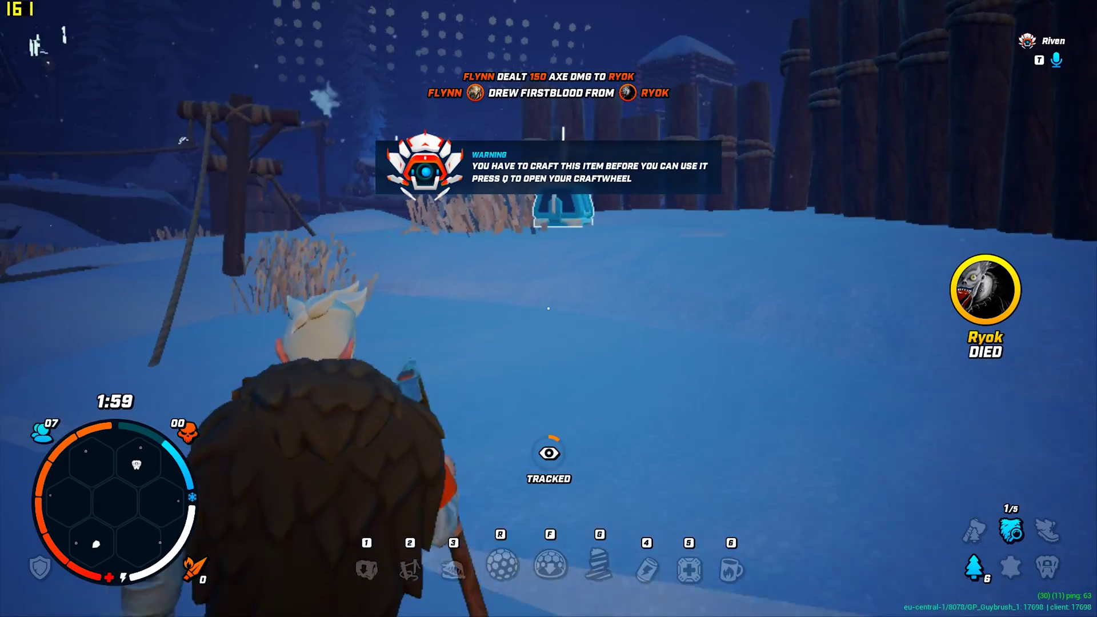
key(w)
key(e)
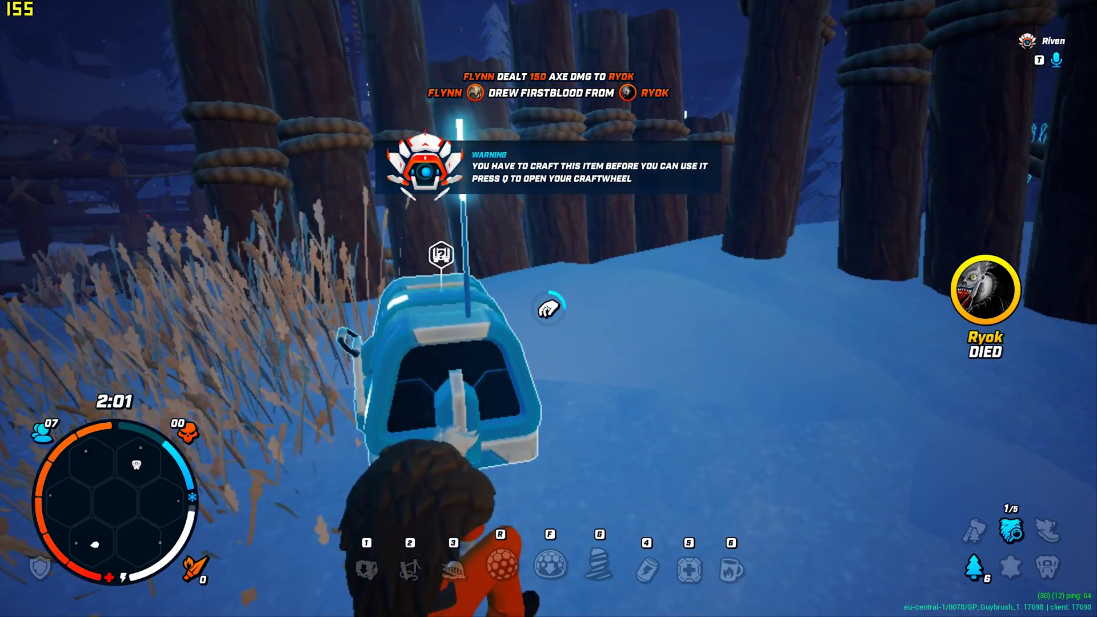
key(w)
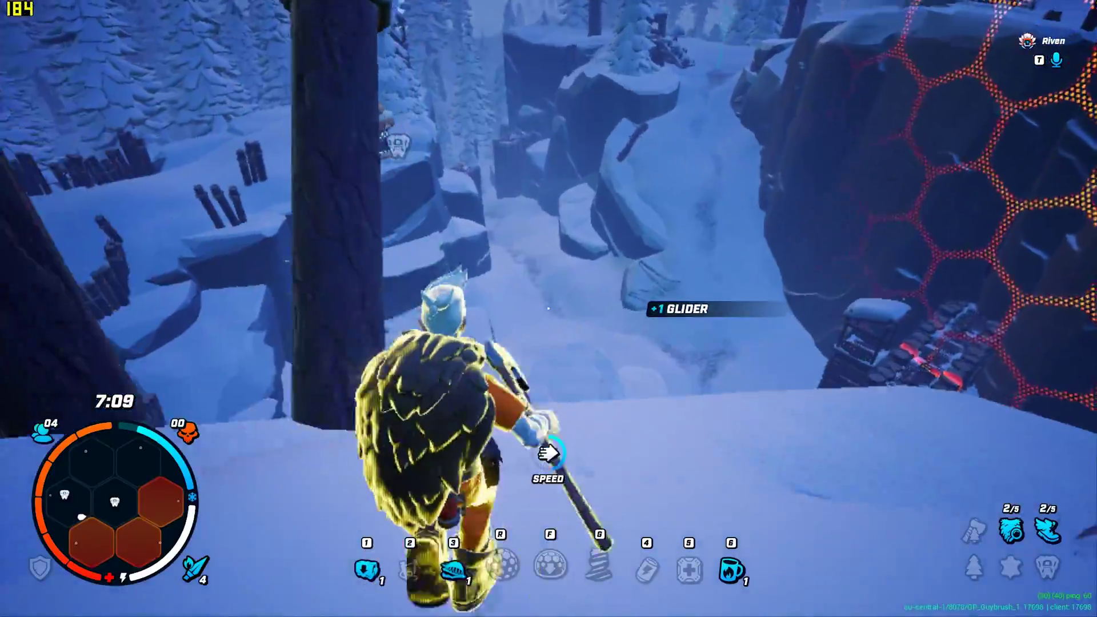
Run the character off the snowy ledge and jump down toward the valley
key(w)
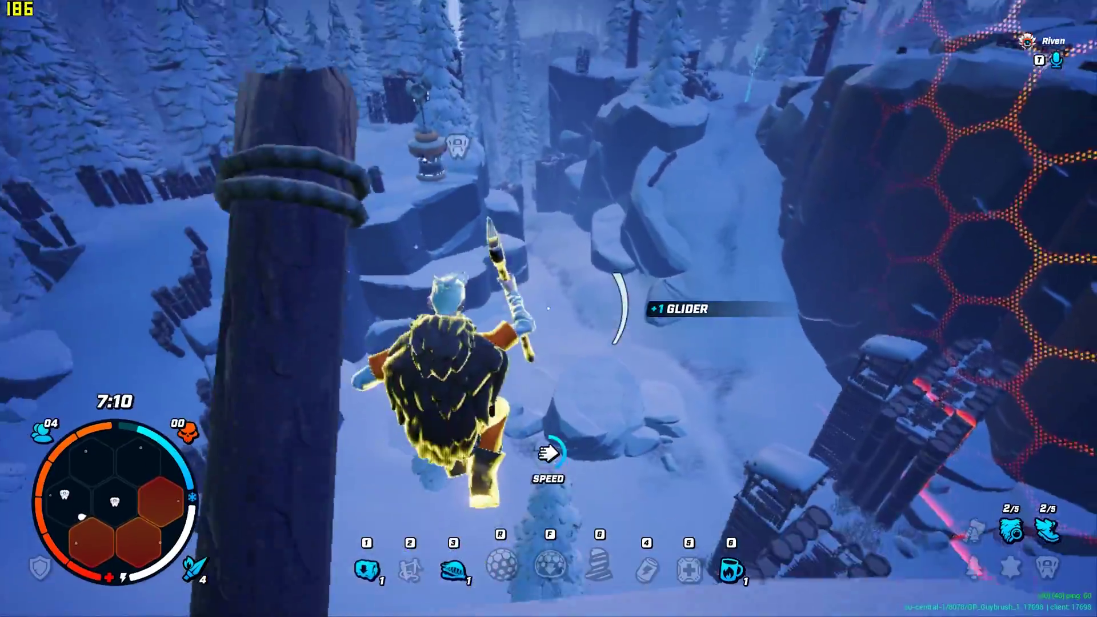
key(space)
key(w)
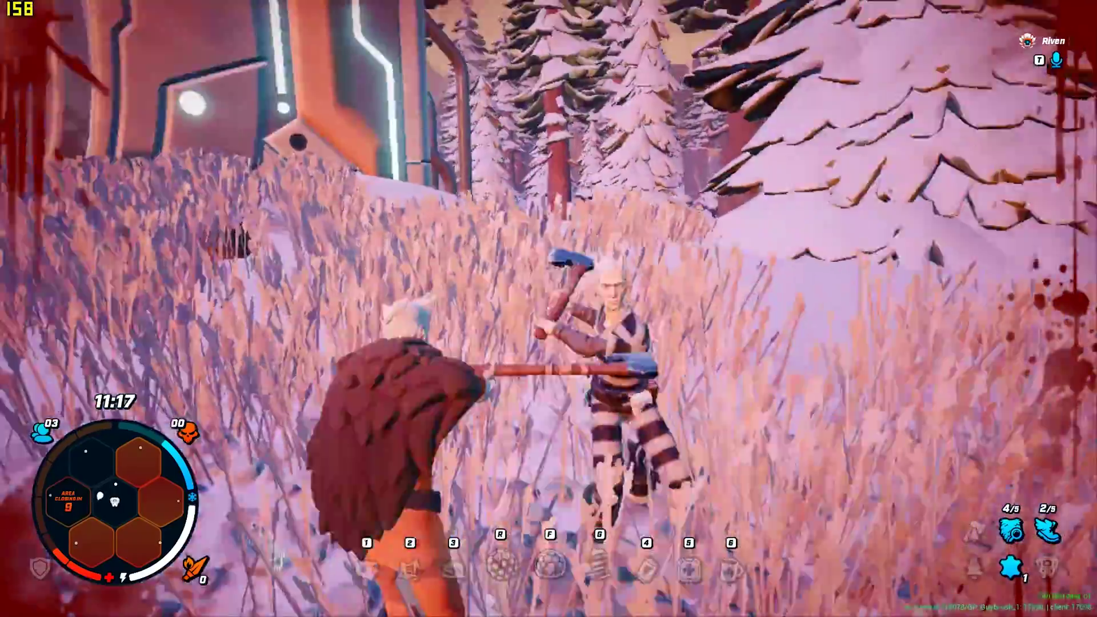
Pursue the opponent through the tall grass near the metal structure and attack with the axe
key(w)
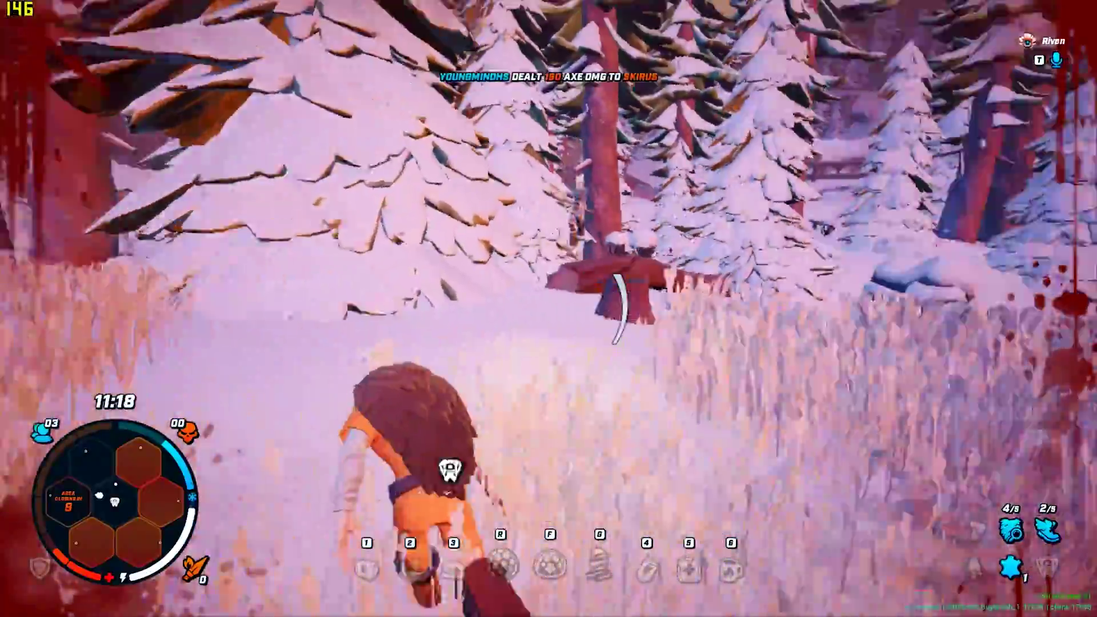
key(w)
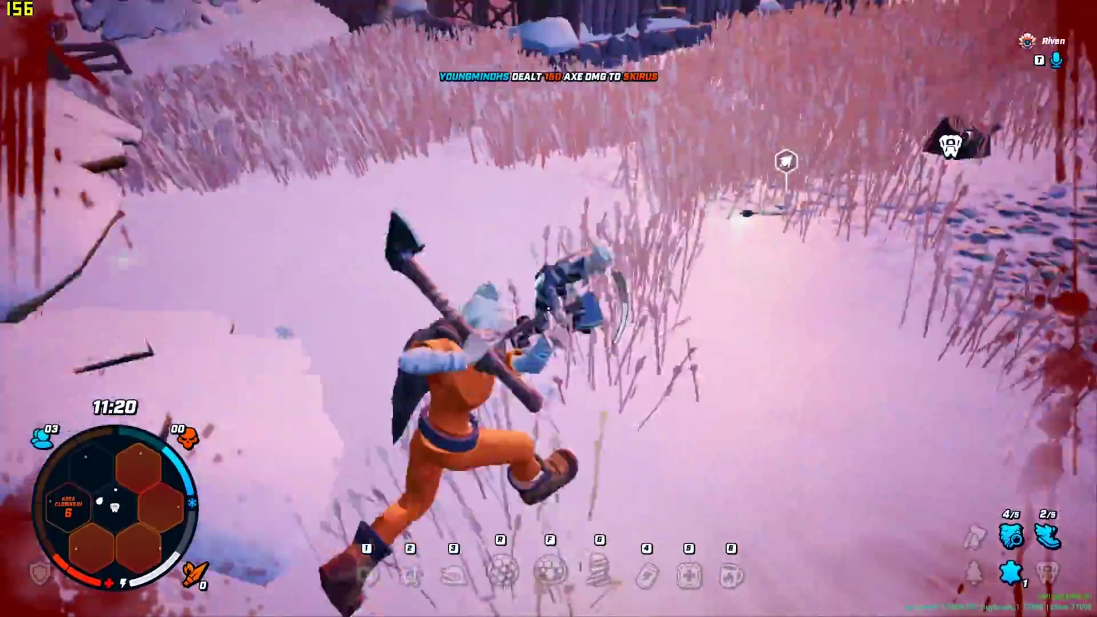
key(w)
click(620, 311)
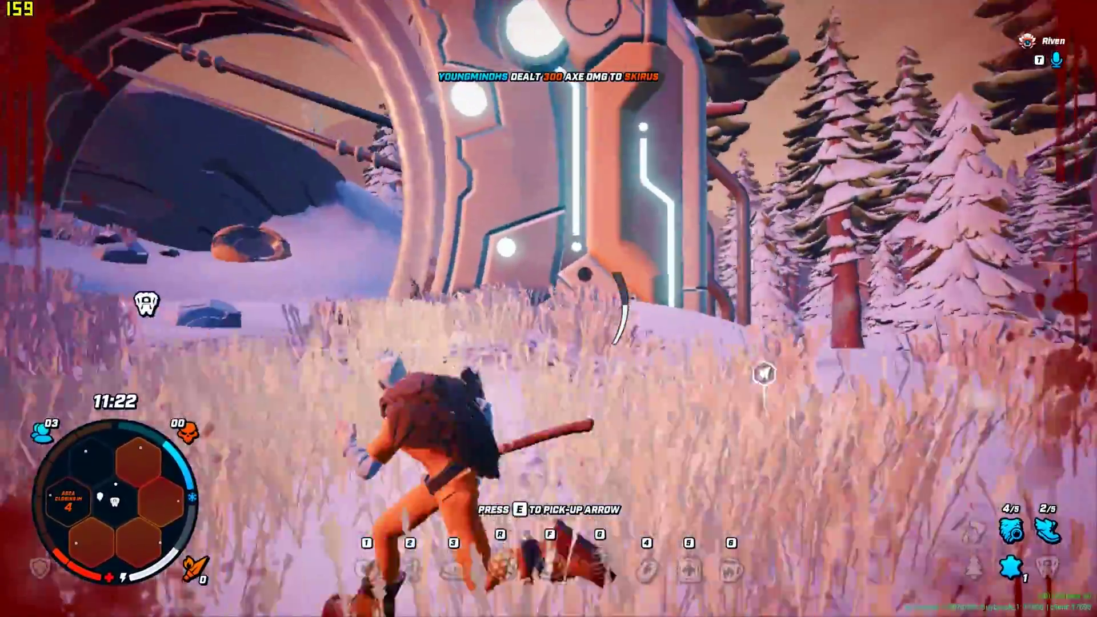